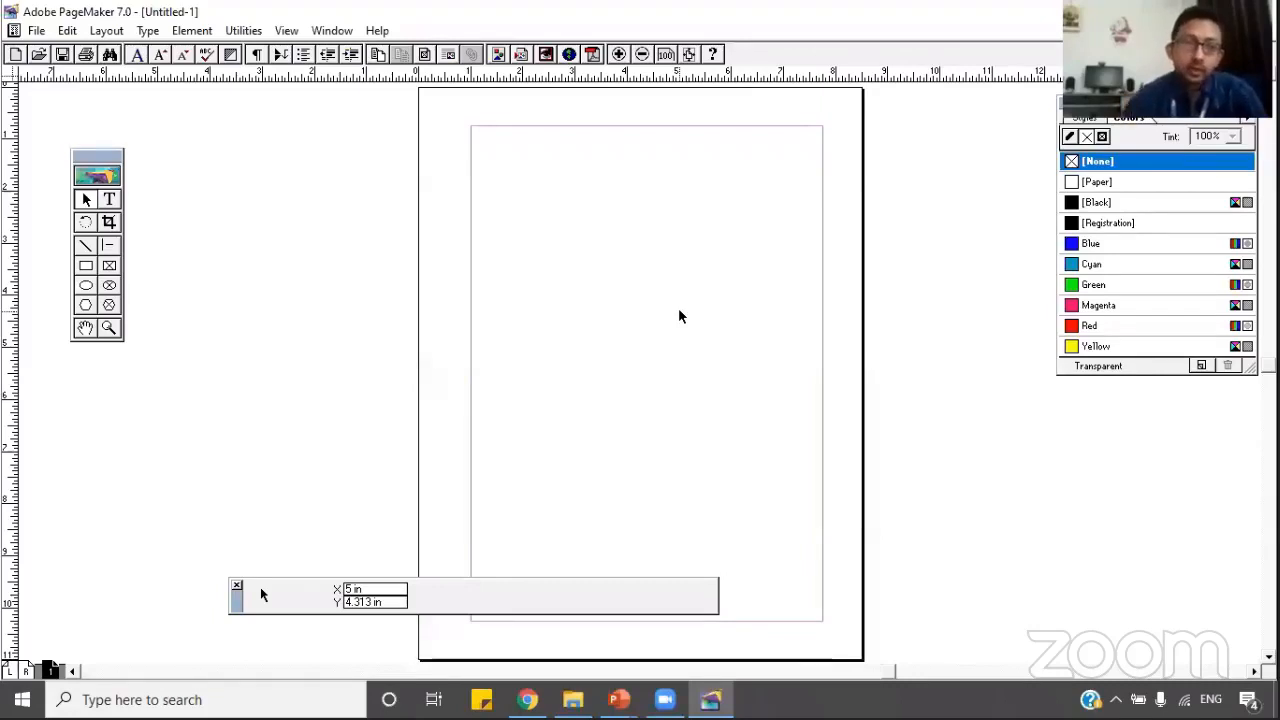
Place BackGround.jpg from the Clipart folder on the page as an image about 4.56 in wide and 2.72 in high.
left_click(36, 31)
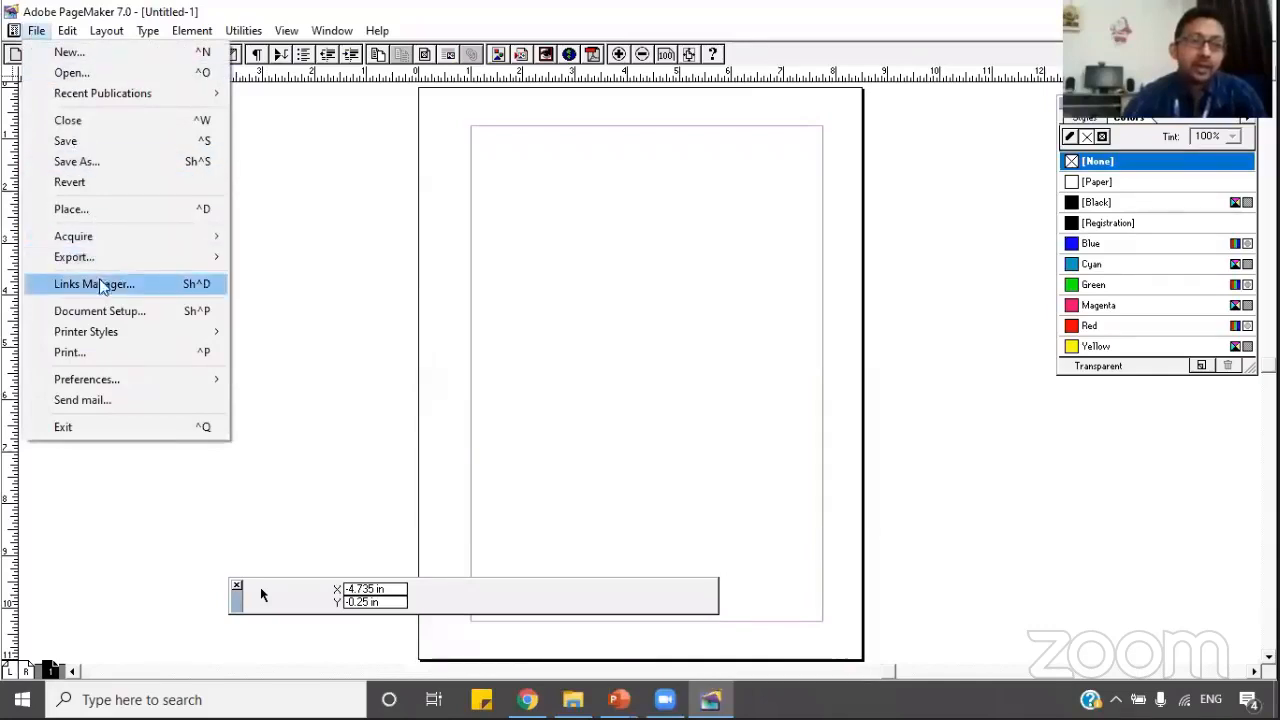
left_click(109, 209)
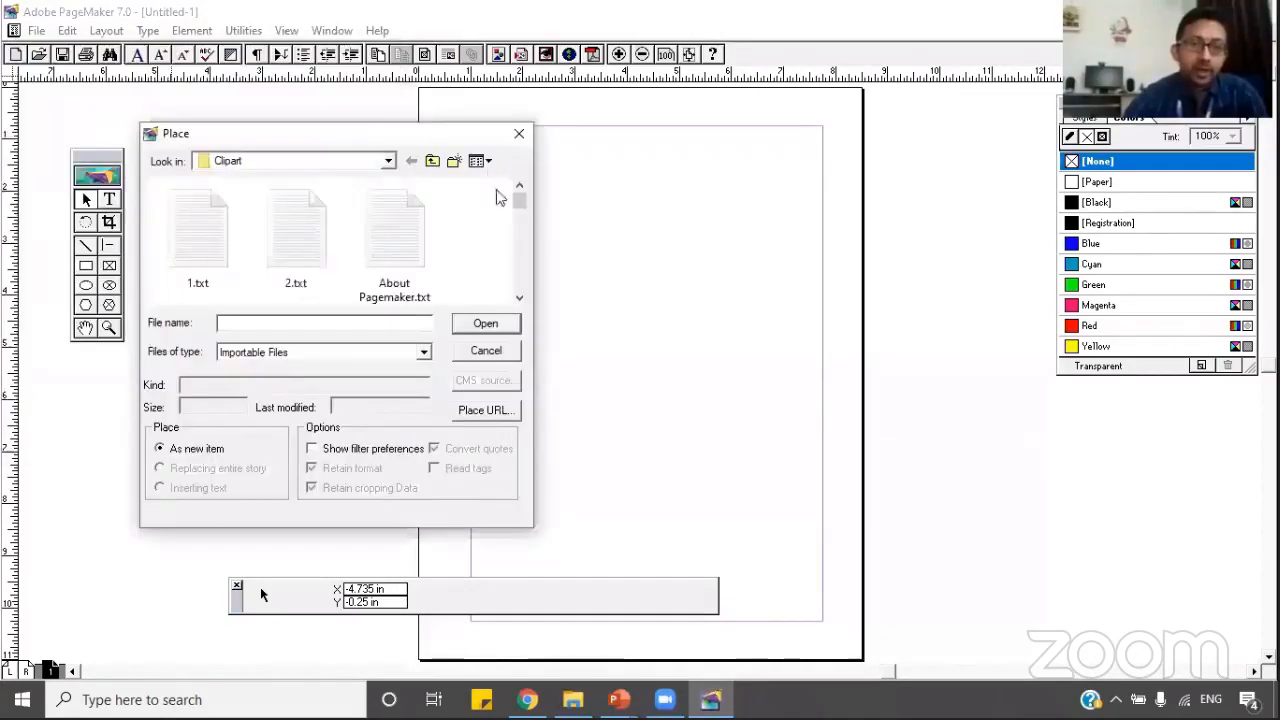
left_click_drag(517, 203, 518, 209)
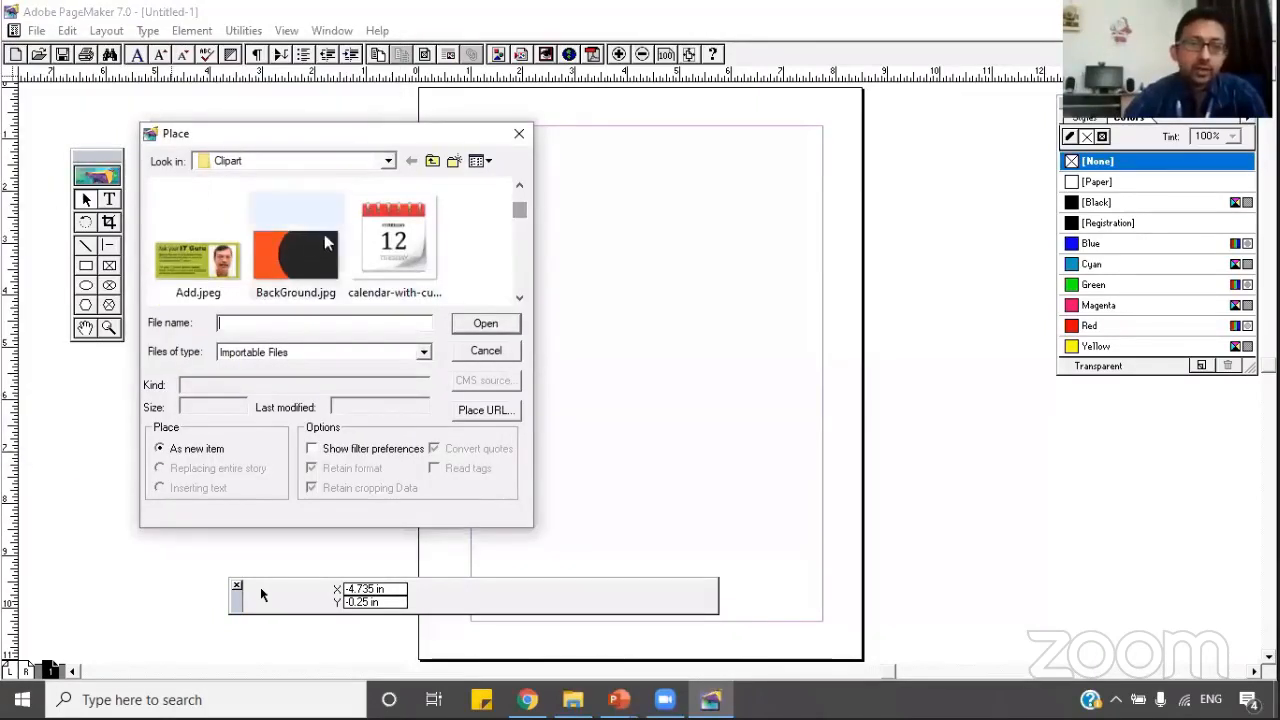
left_click(295, 245)
left_click(485, 325)
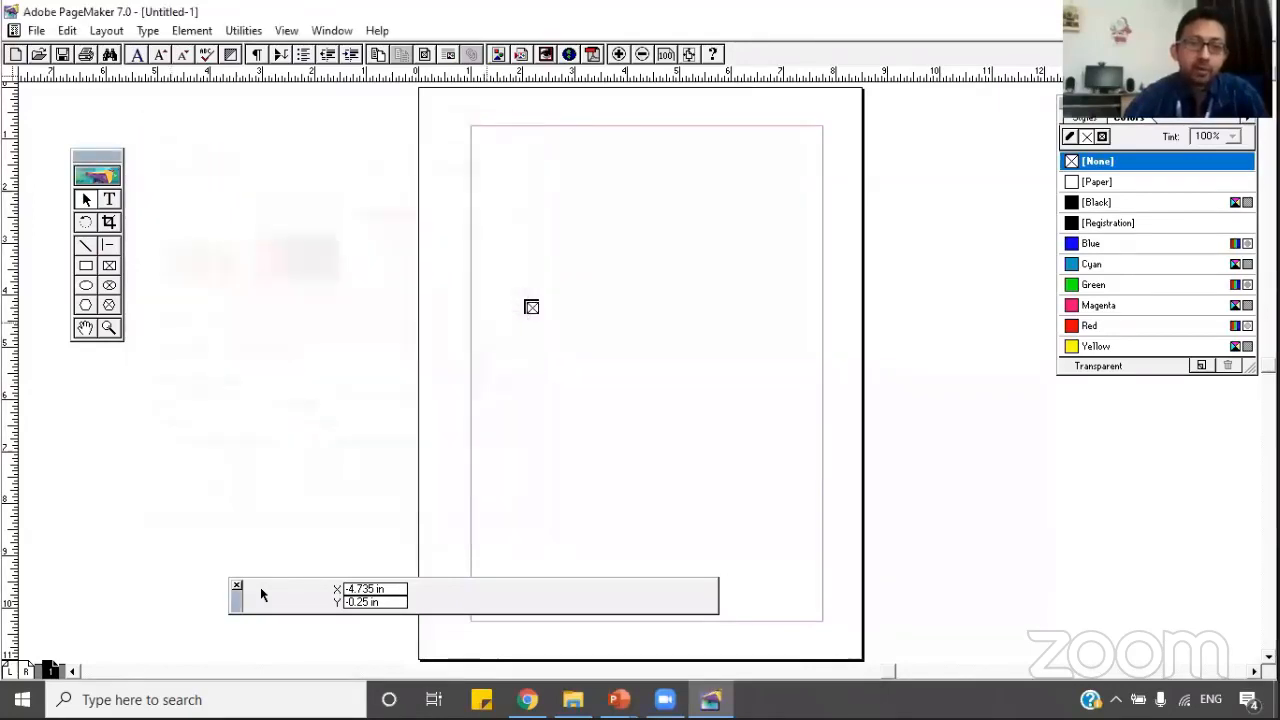
left_click_drag(500, 180, 737, 321)
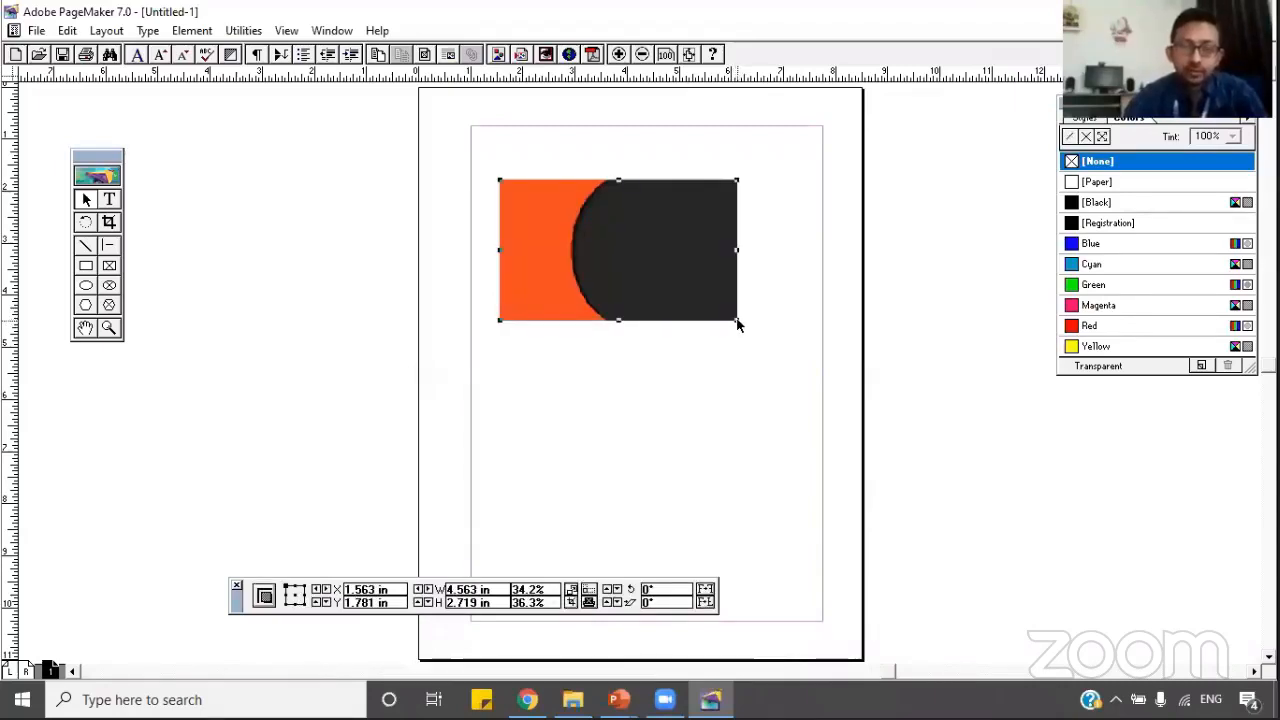
Enlarge the background image to about 4.86 by 2.86 in and align it with the upper-left corner of the page margins.
left_click_drag(737, 321, 753, 327)
left_click_drag(689, 277, 670, 240)
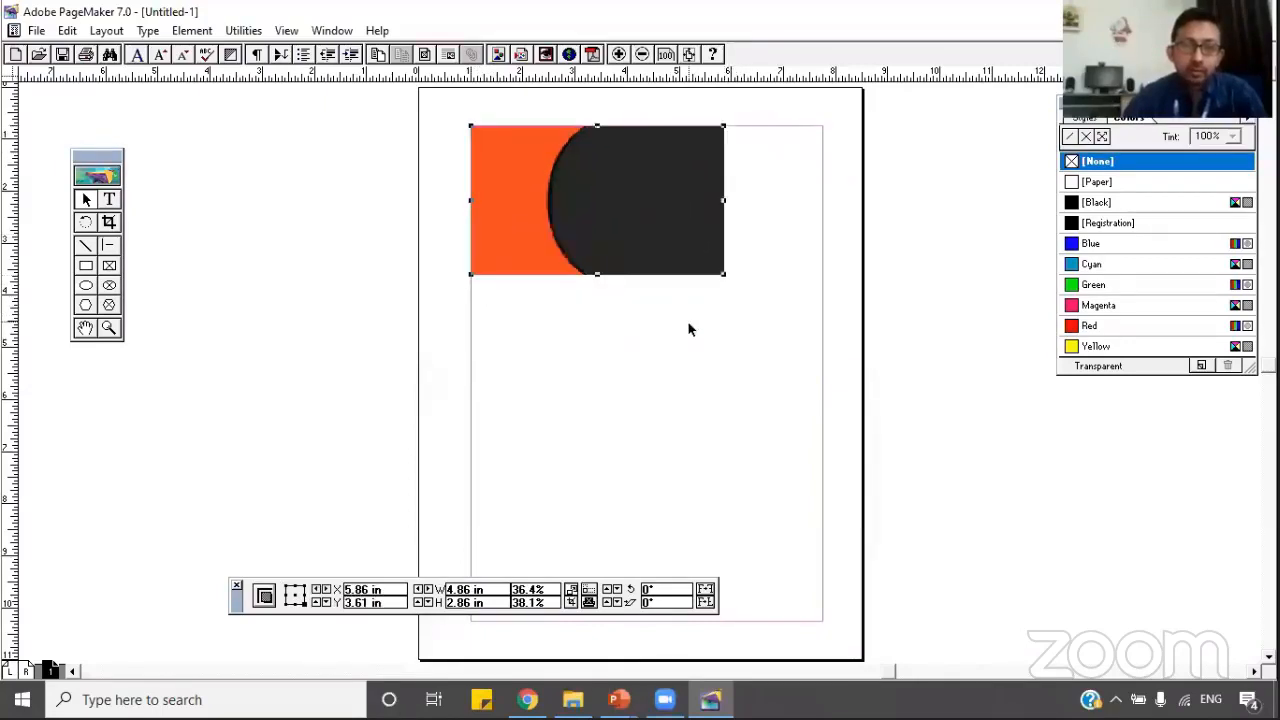
left_click(705, 337)
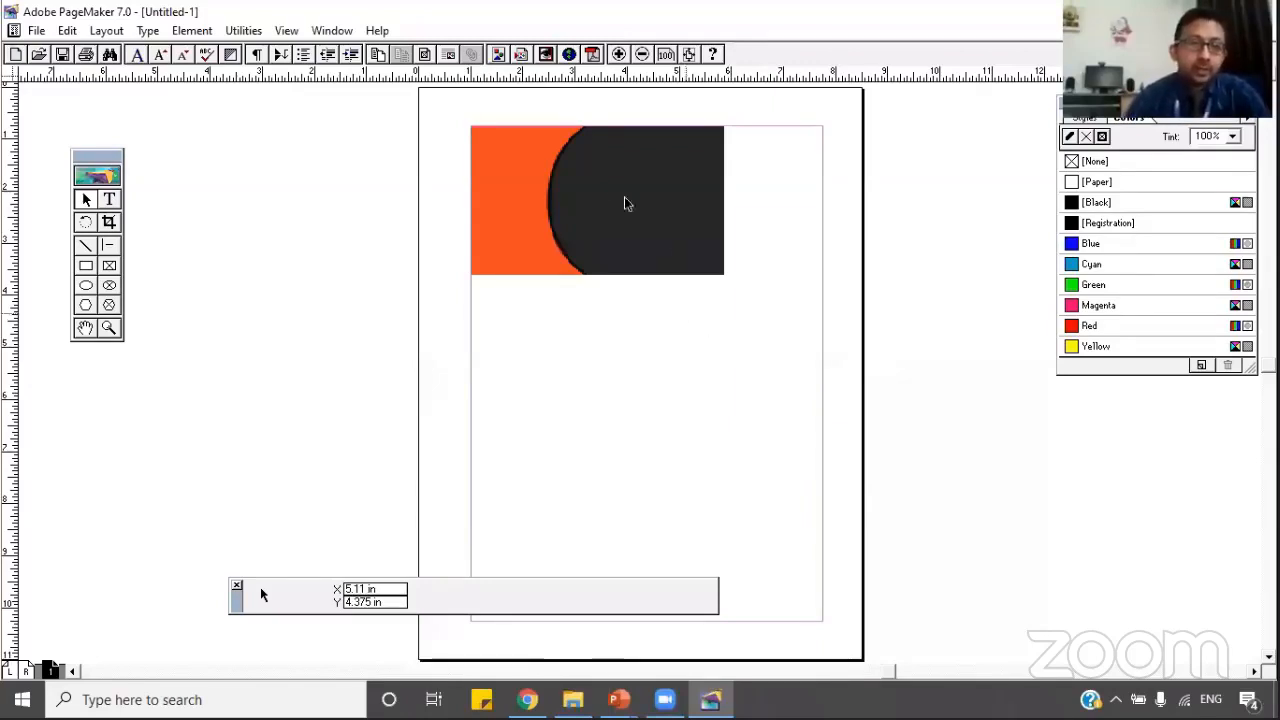
Draw a hexagon about 1.81 in wide and 1.57 in high below the background image and color it Yellow.
left_click(109, 305)
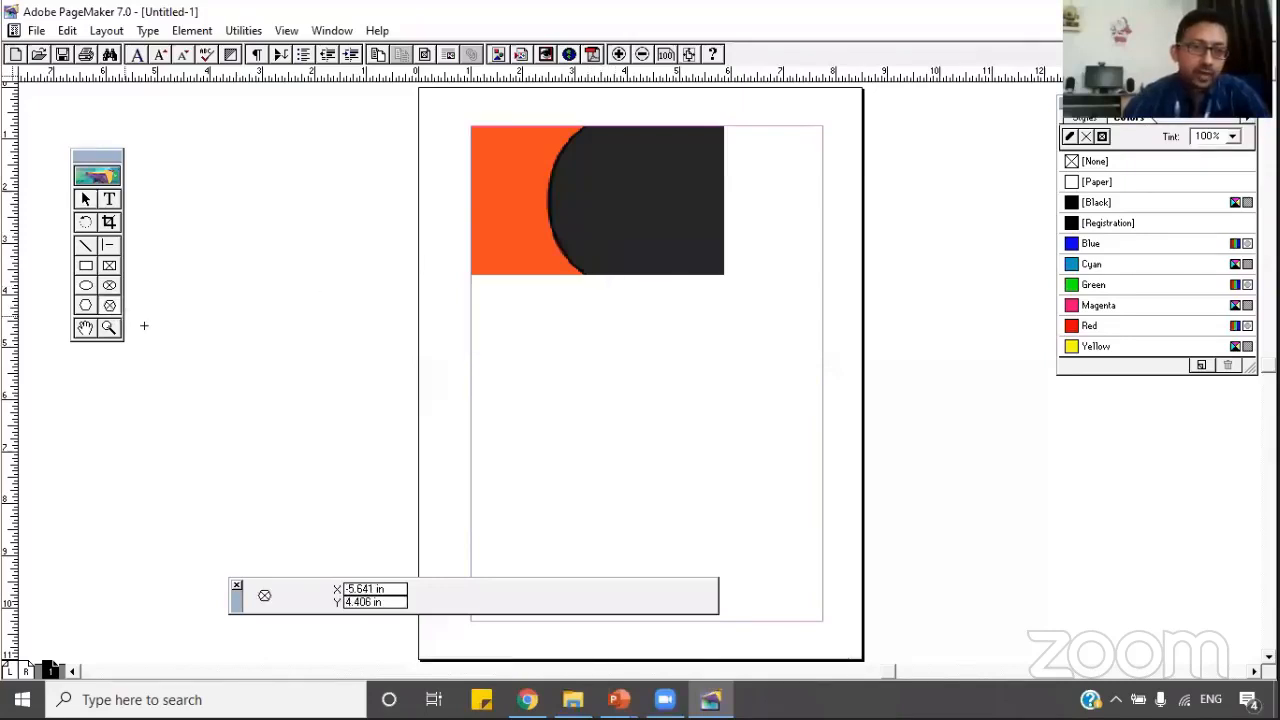
left_click(86, 306)
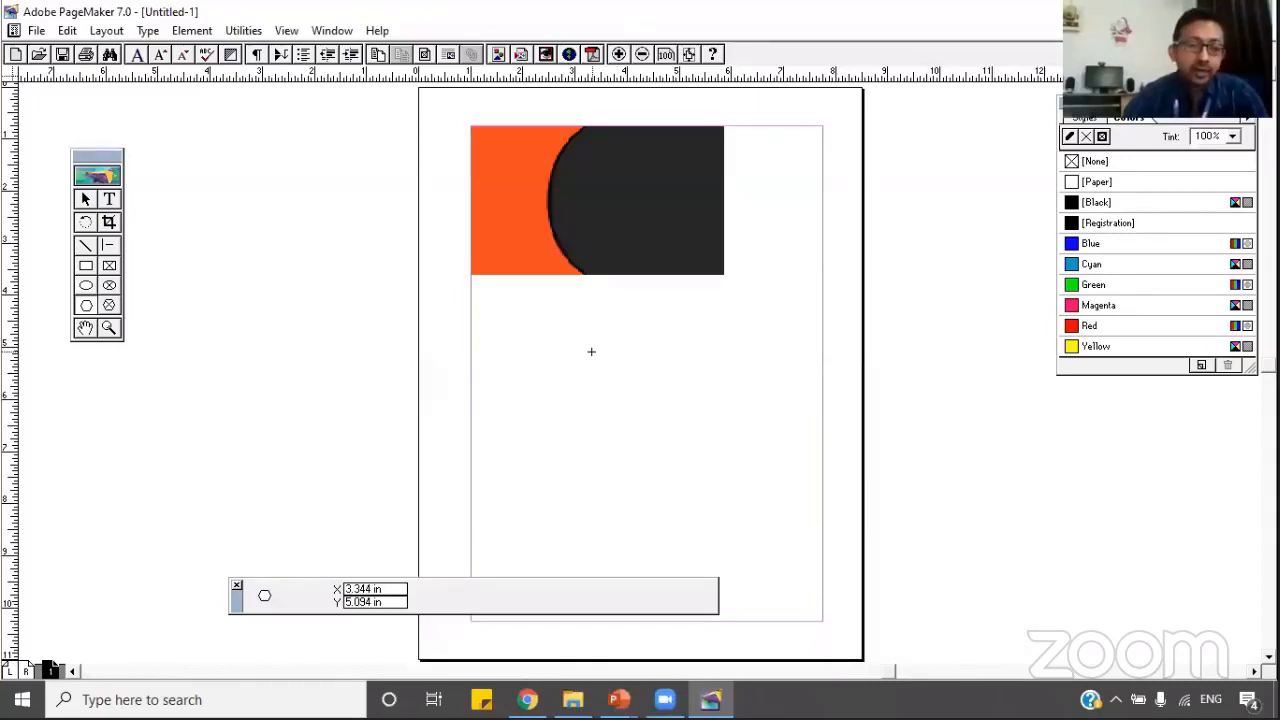
mouse_move(581, 341)
left_mouse_down()
mouse_move(687, 453)
mouse_move(677, 445)
left_mouse_up()
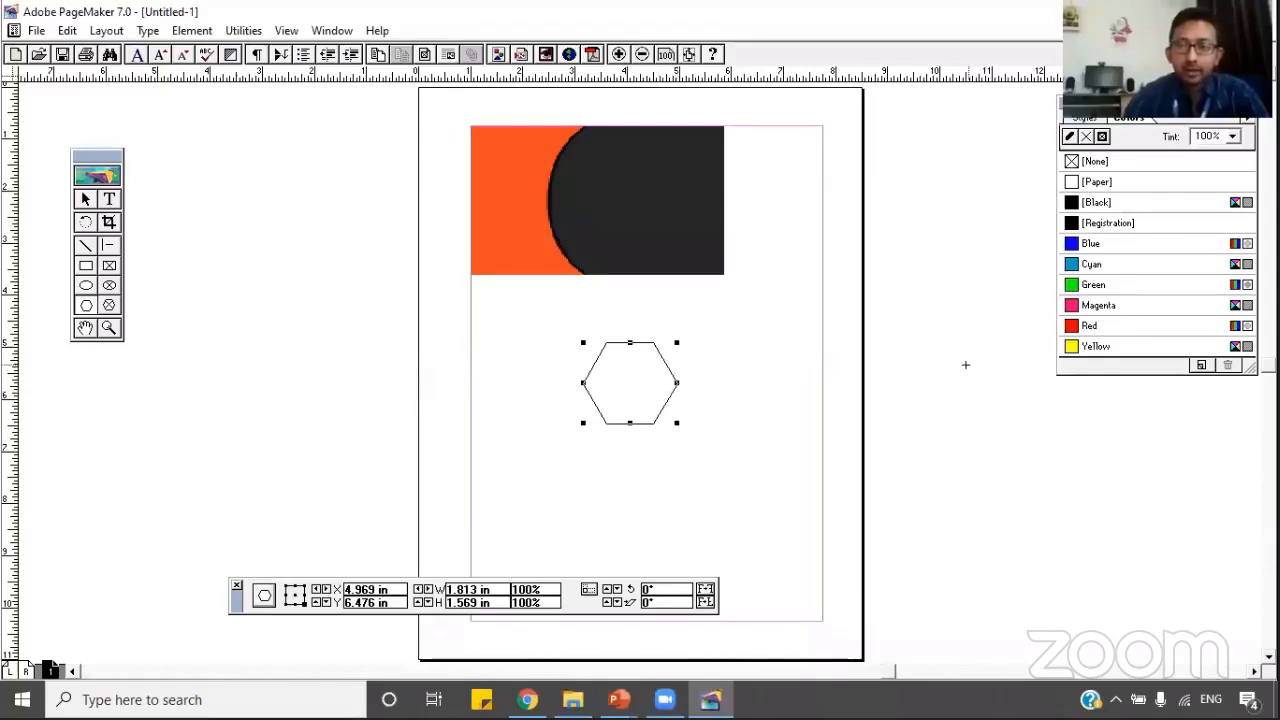
left_click(1072, 347)
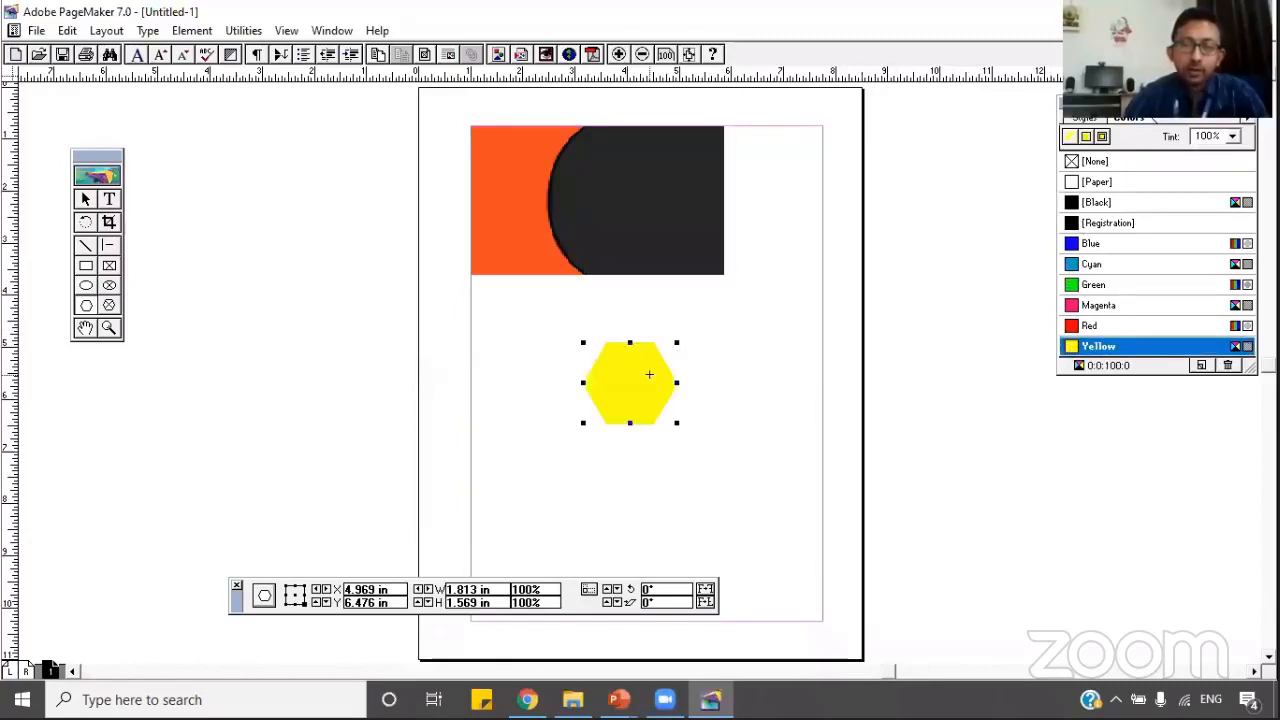
Move the yellow hexagon onto the background image, over the boundary between its orange and dark areas.
key("shift+F1")
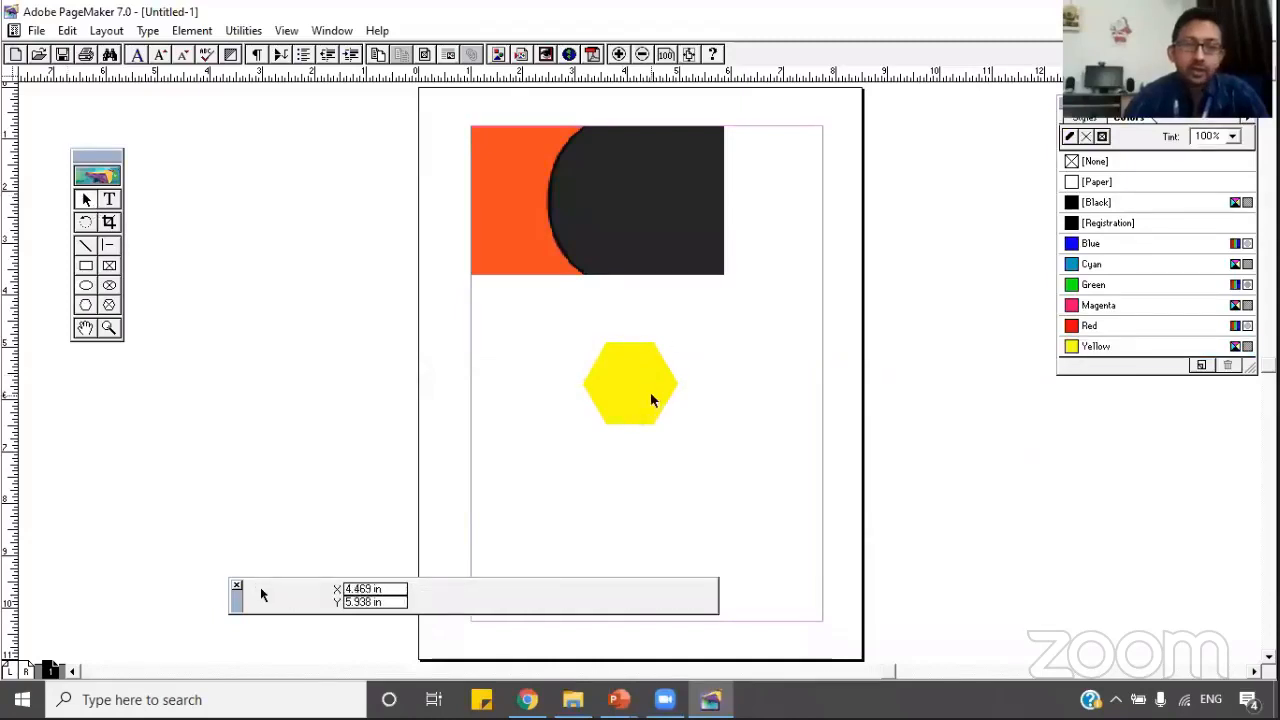
left_click_drag(650, 399, 579, 211)
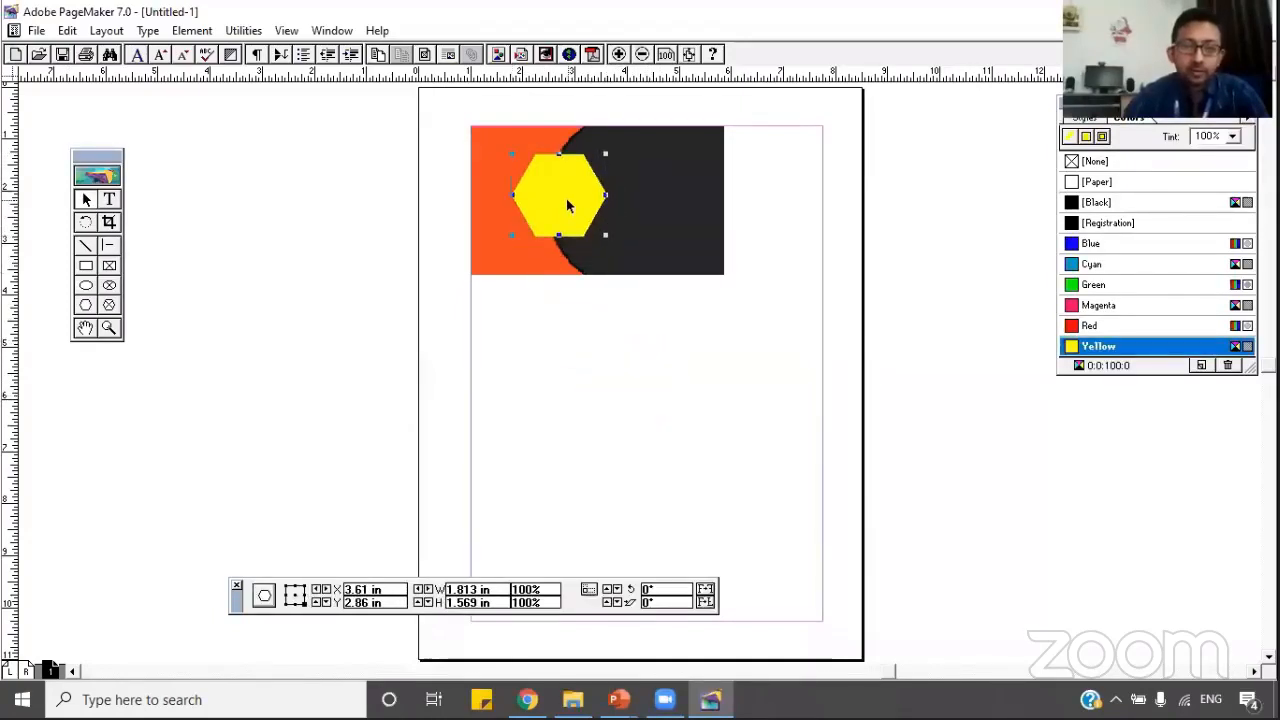
left_click(684, 374)
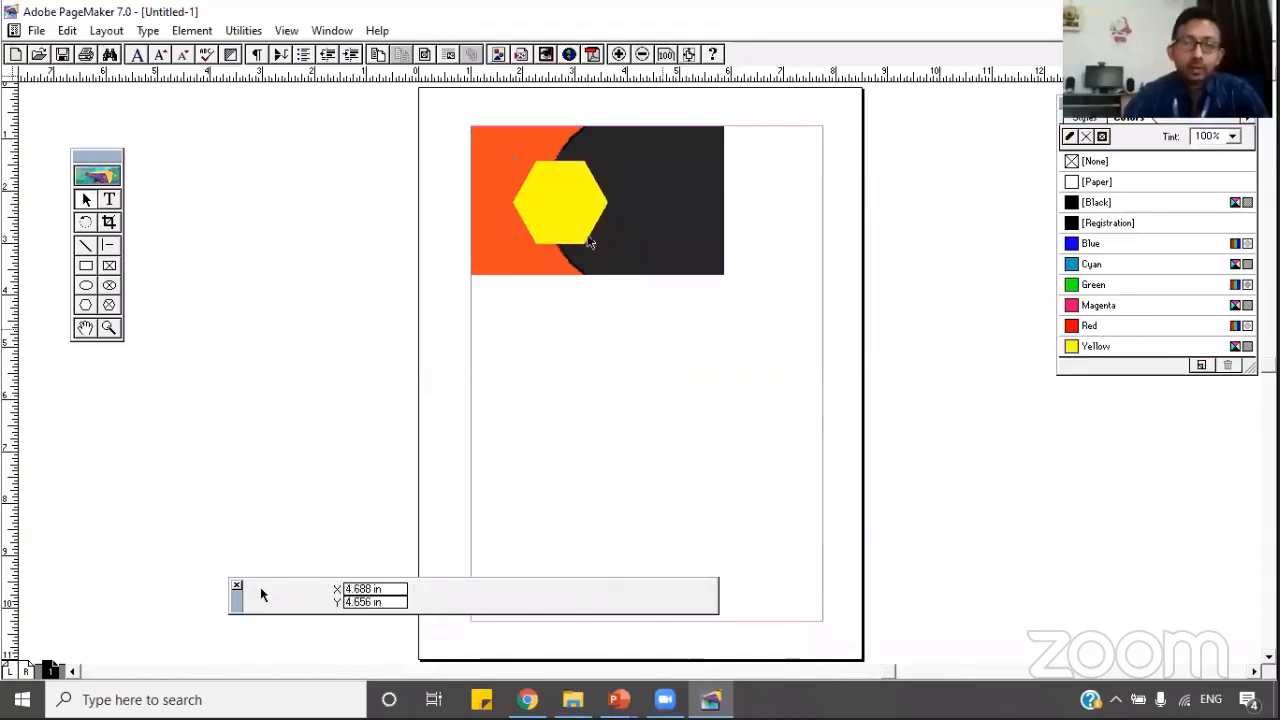
Change the hexagon's color to Black.
left_click(558, 206)
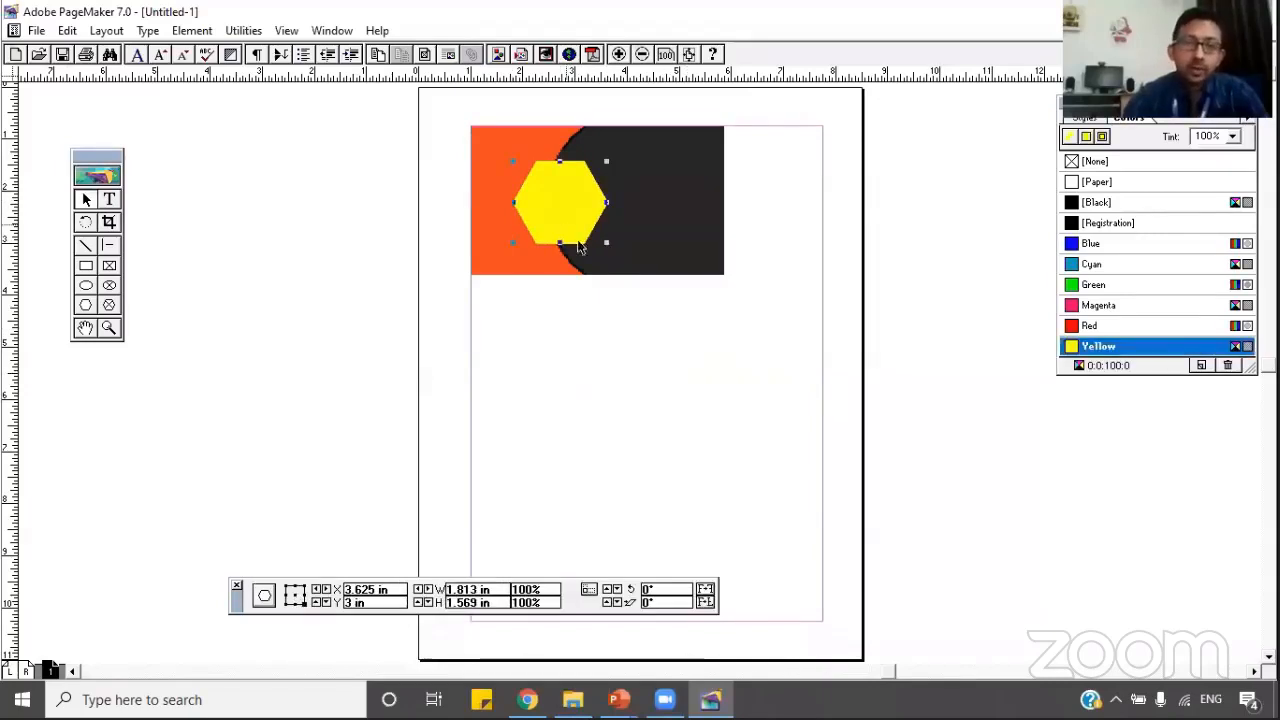
left_click(1078, 204)
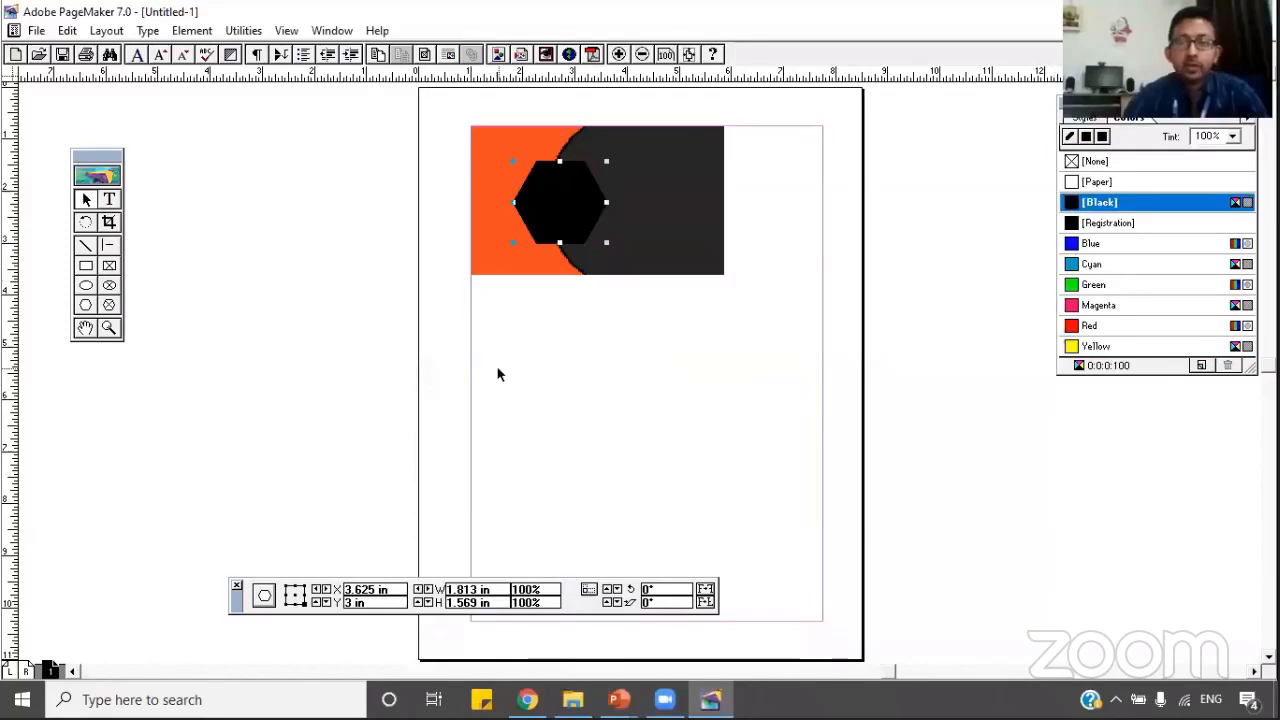
left_click(548, 380)
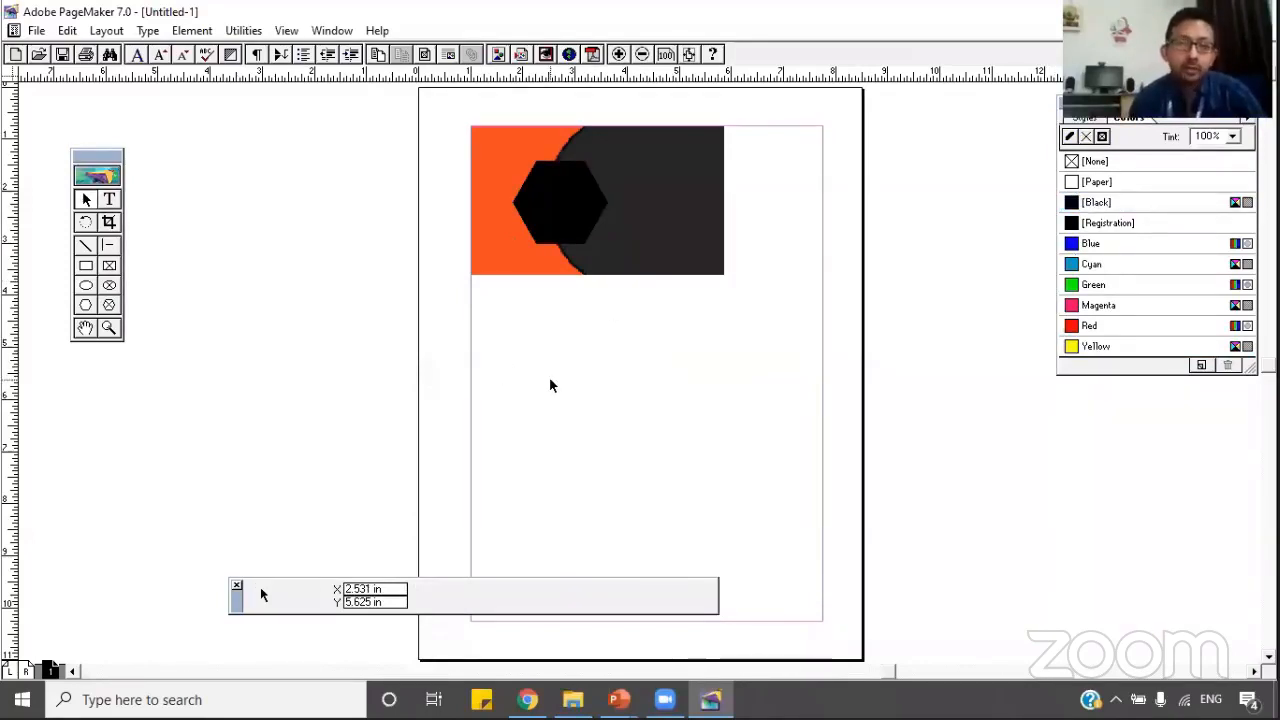
Nudge the black hexagon about 0.24 in to the left, further over the orange area of the background.
left_click(565, 211)
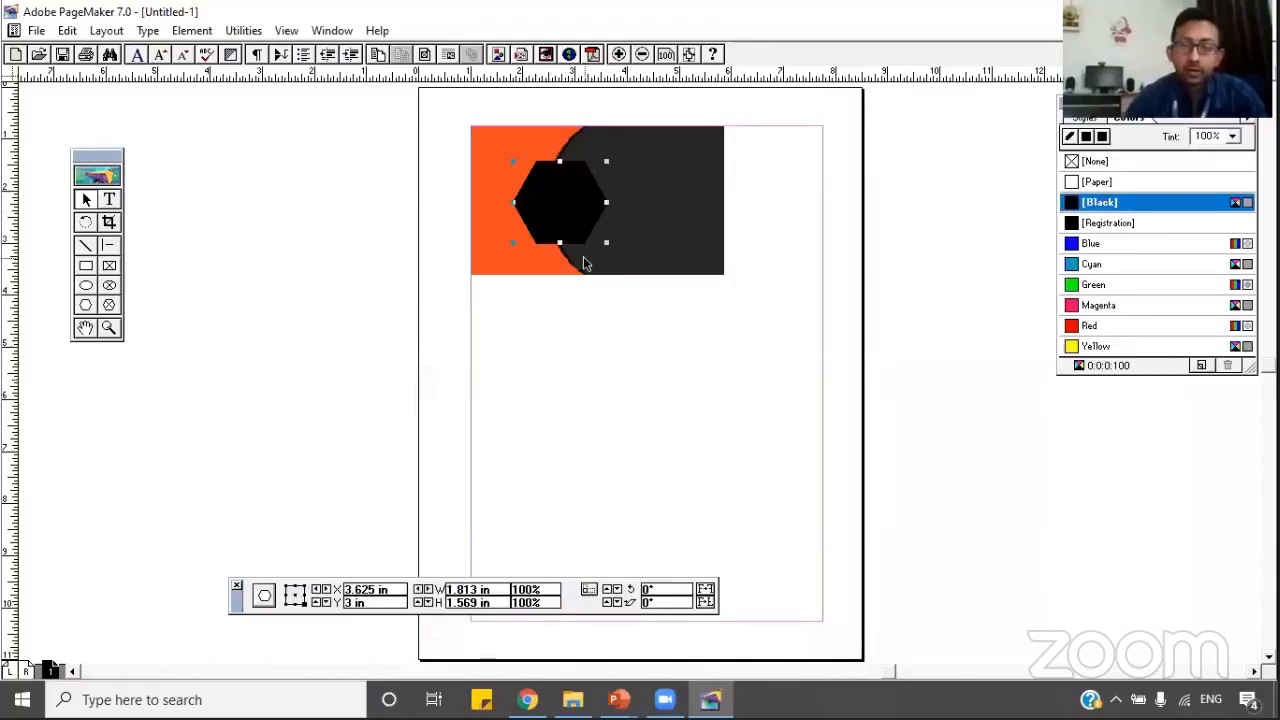
key("Left")
key("Left")
key("Left")
key("Left")
key("Left")
key("Left")
key("Left")
key("Left")
key("Left")
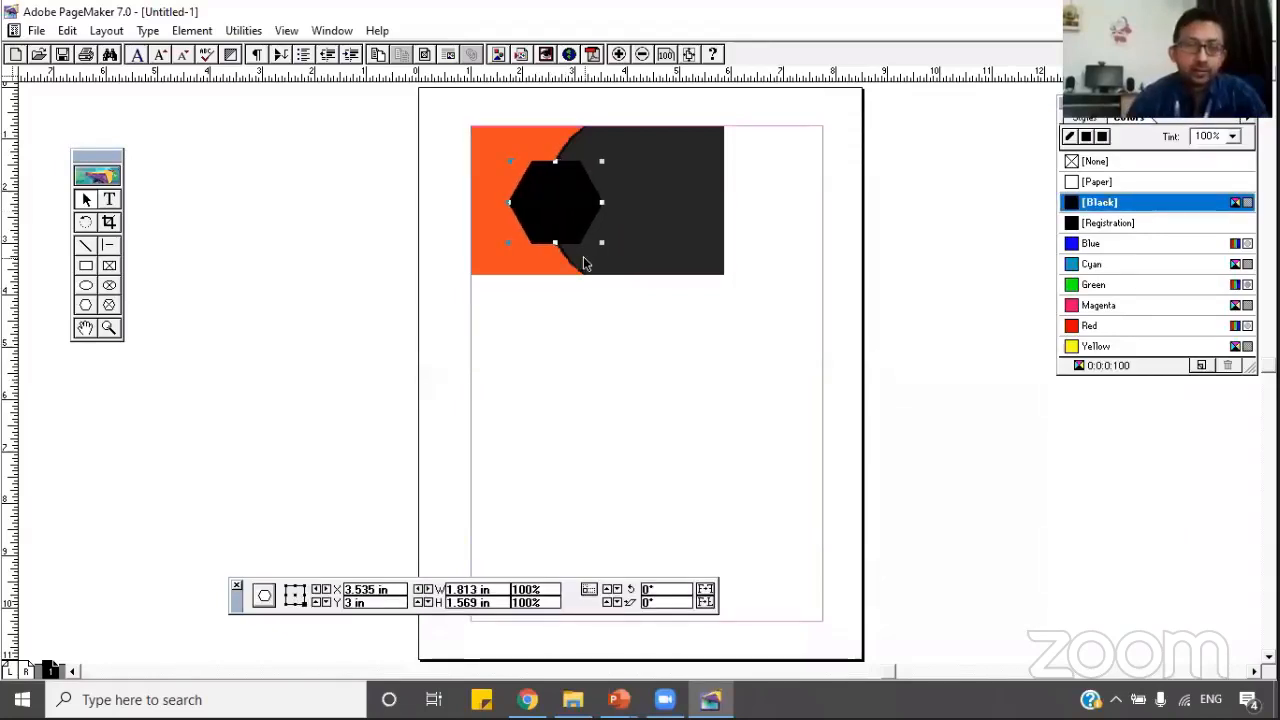
key("Left")
key("Left")
key("Left")
key("Left")
key("Left")
key("Left")
key("Left")
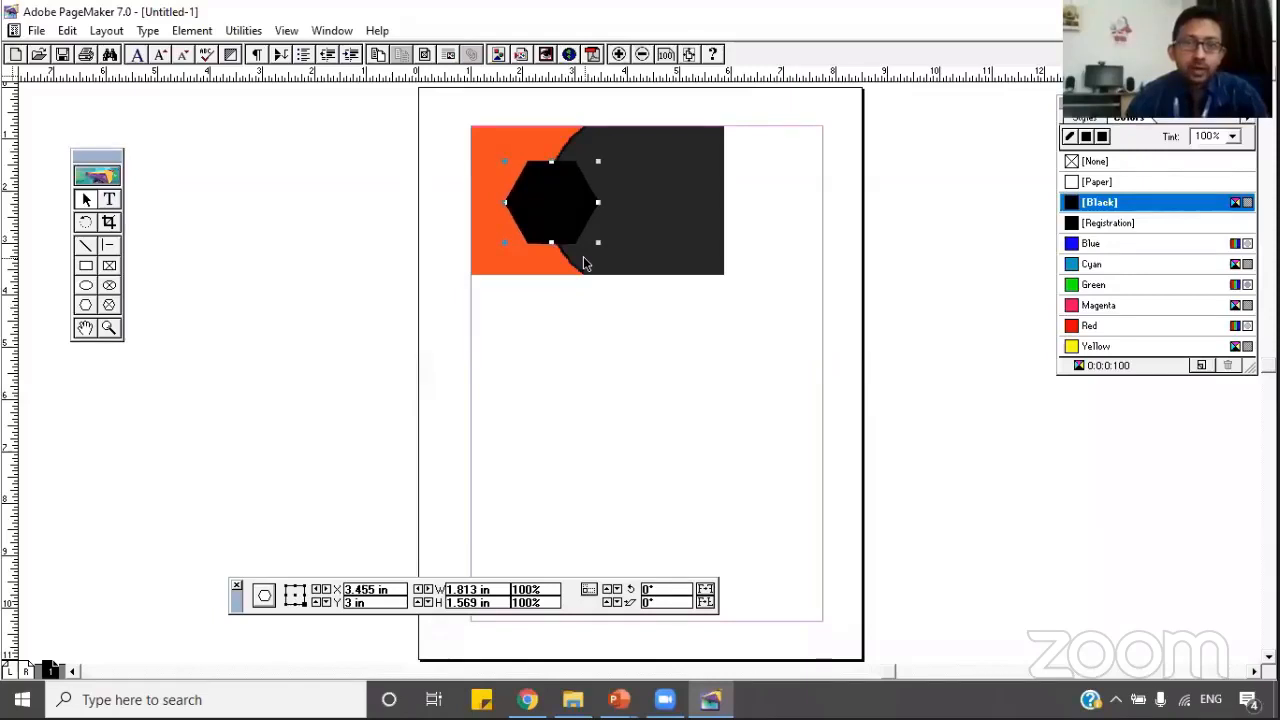
key("Left")
key("Left")
key("Left")
key("Left")
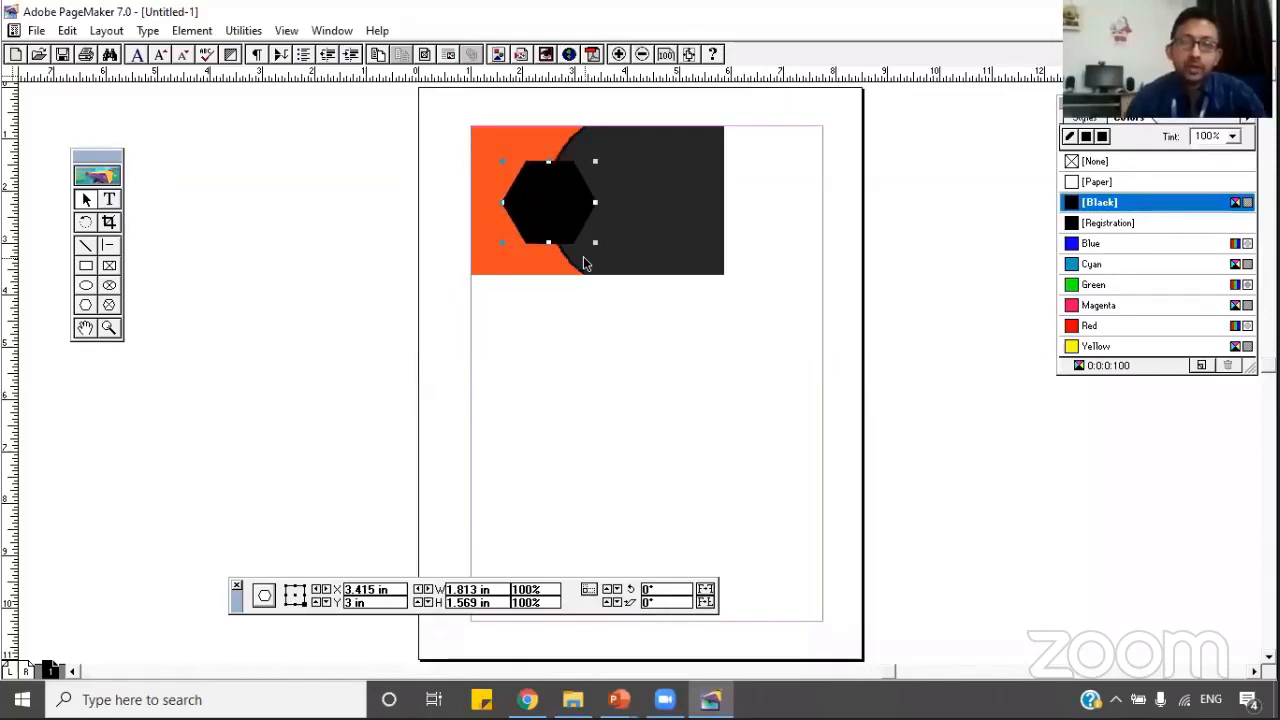
key("Left")
key("Left")
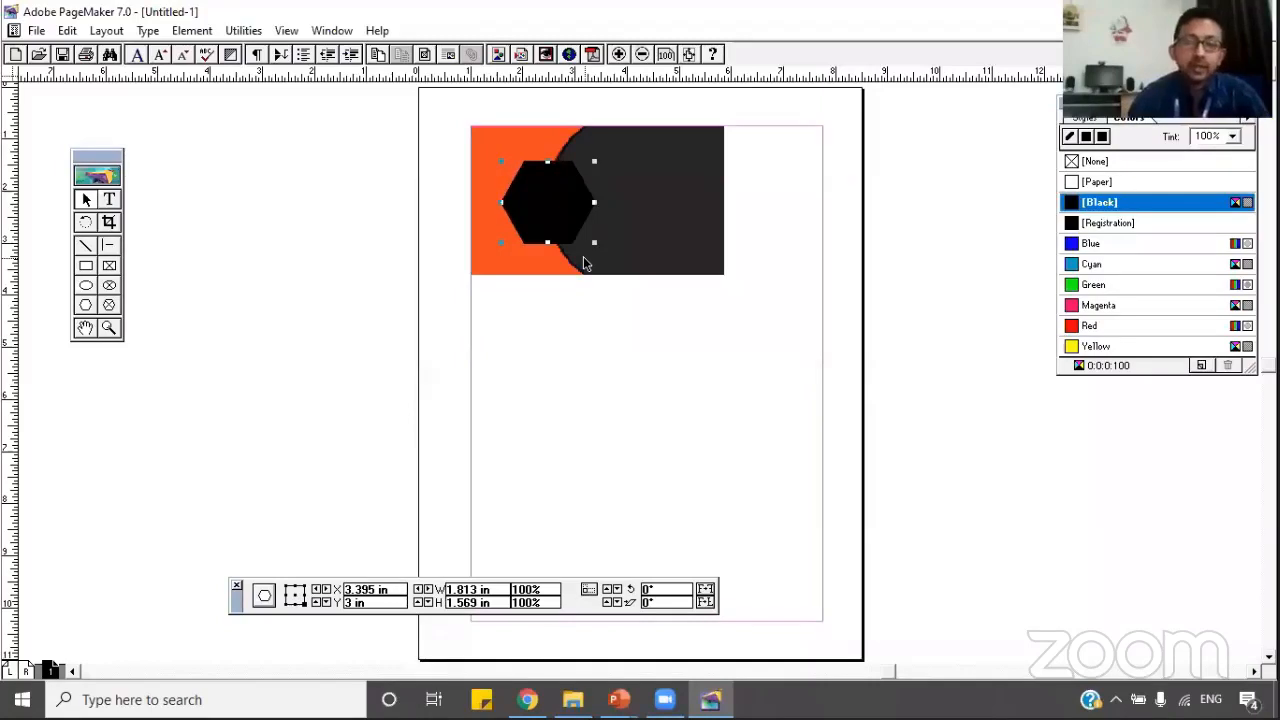
key("Left")
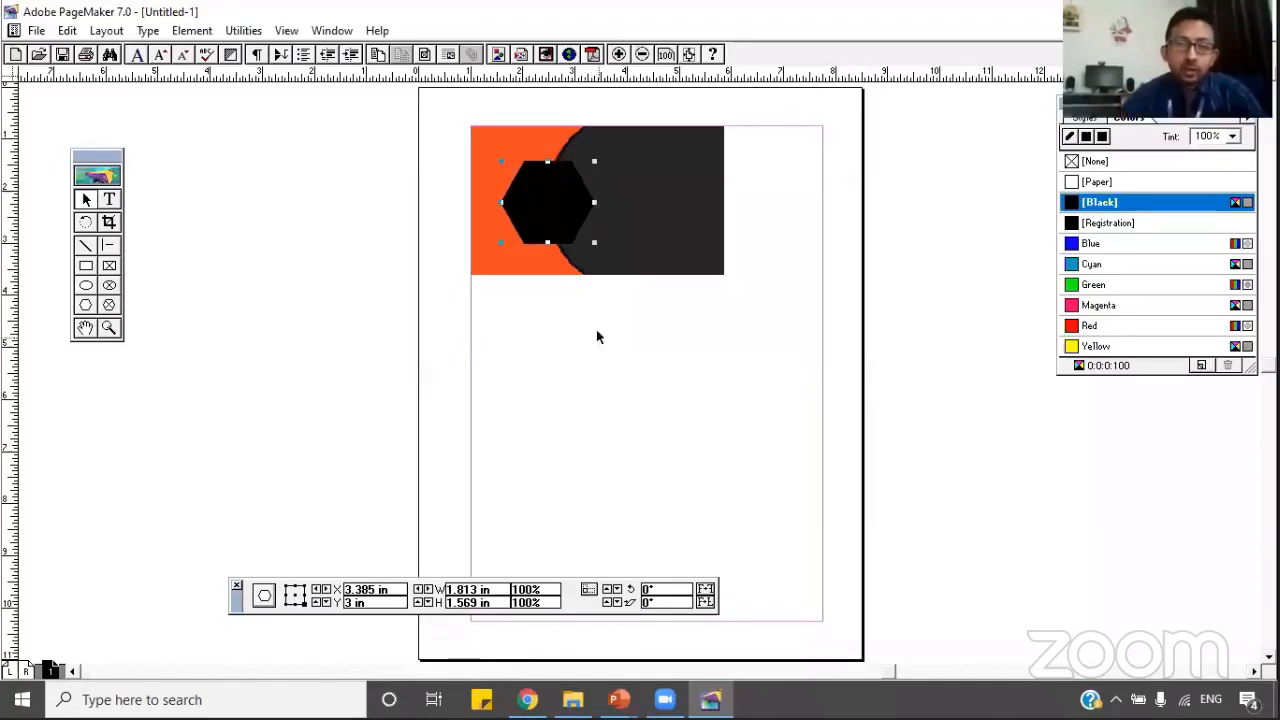
left_click(604, 367)
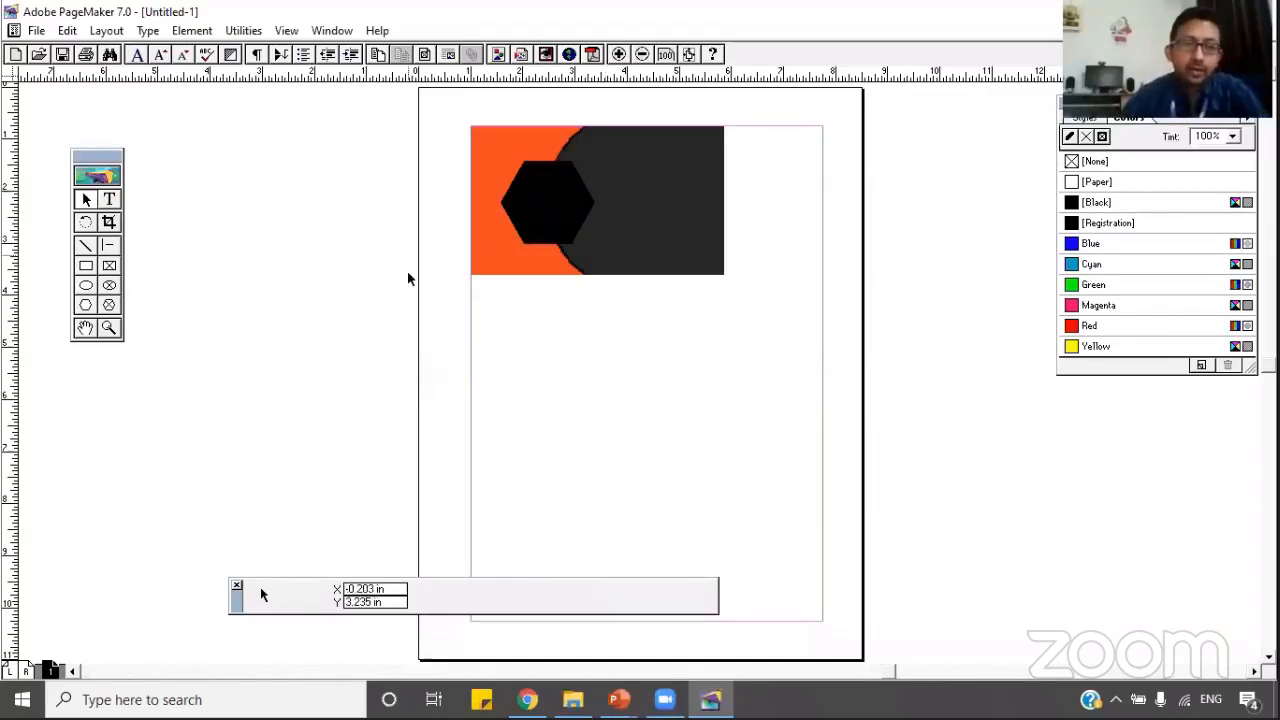
Add a text line with the sample person's full name below the background image.
left_click(110, 200)
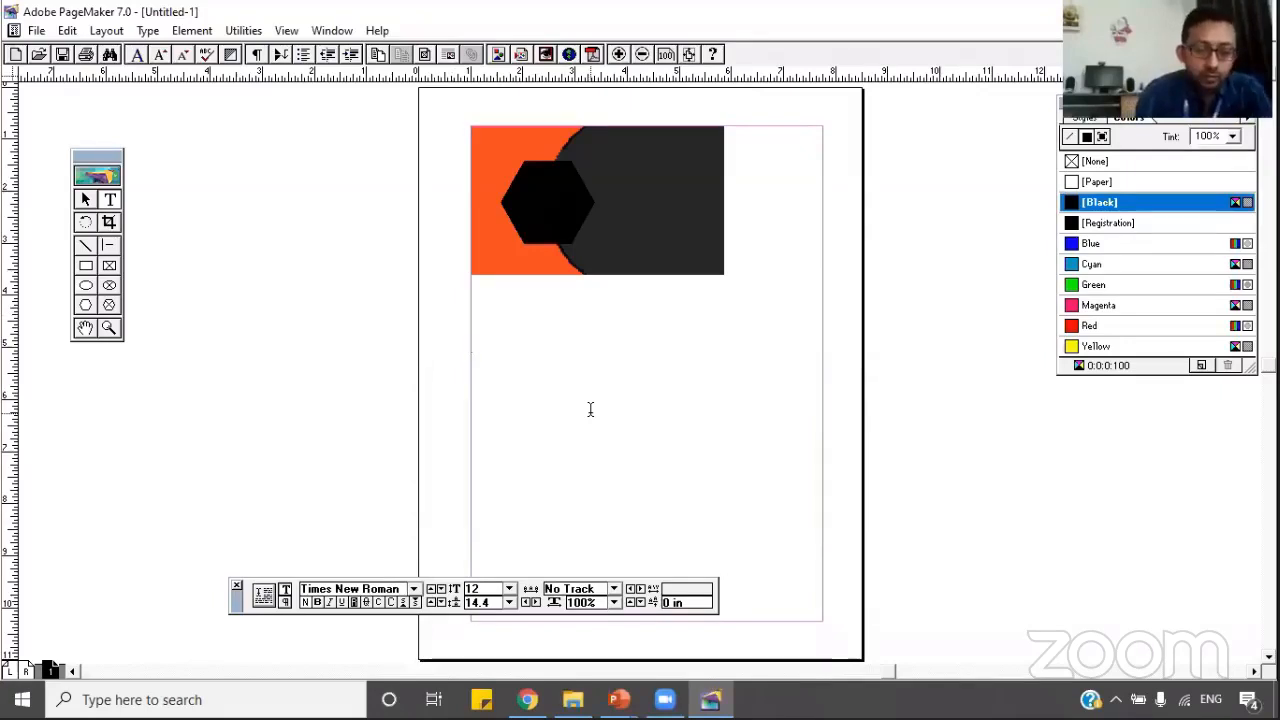
type("Win")
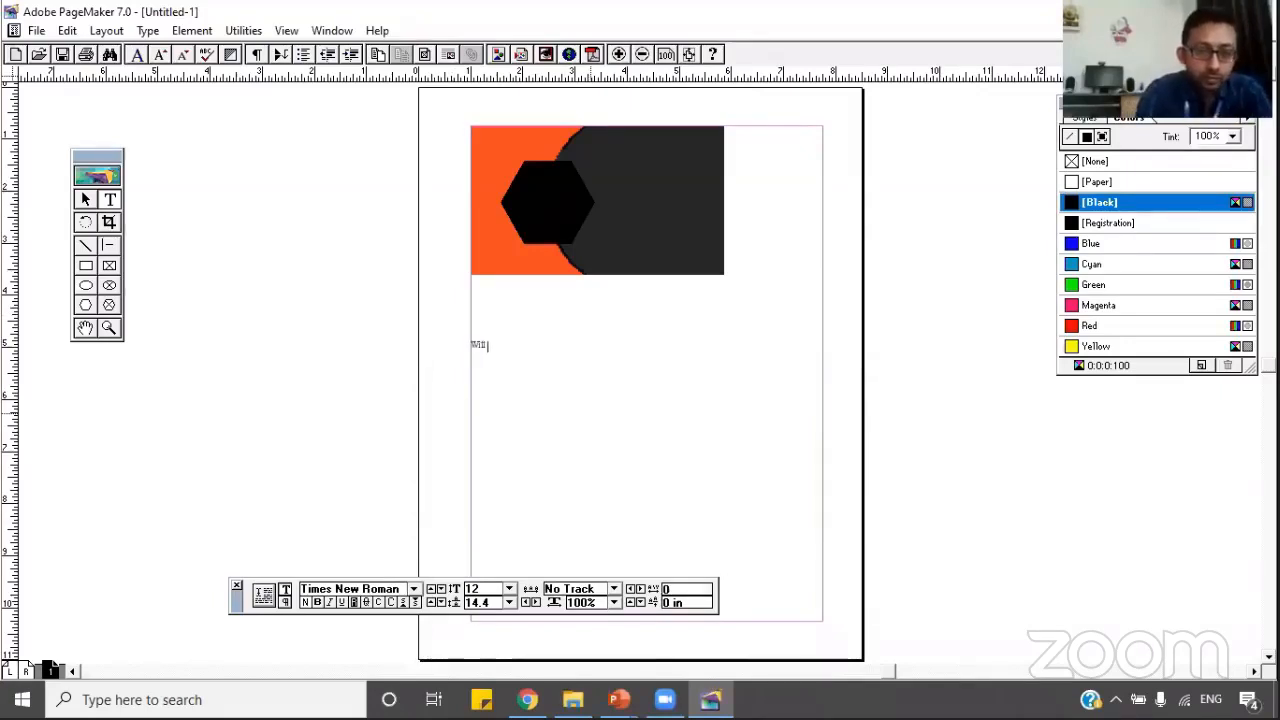
type("l Sm")
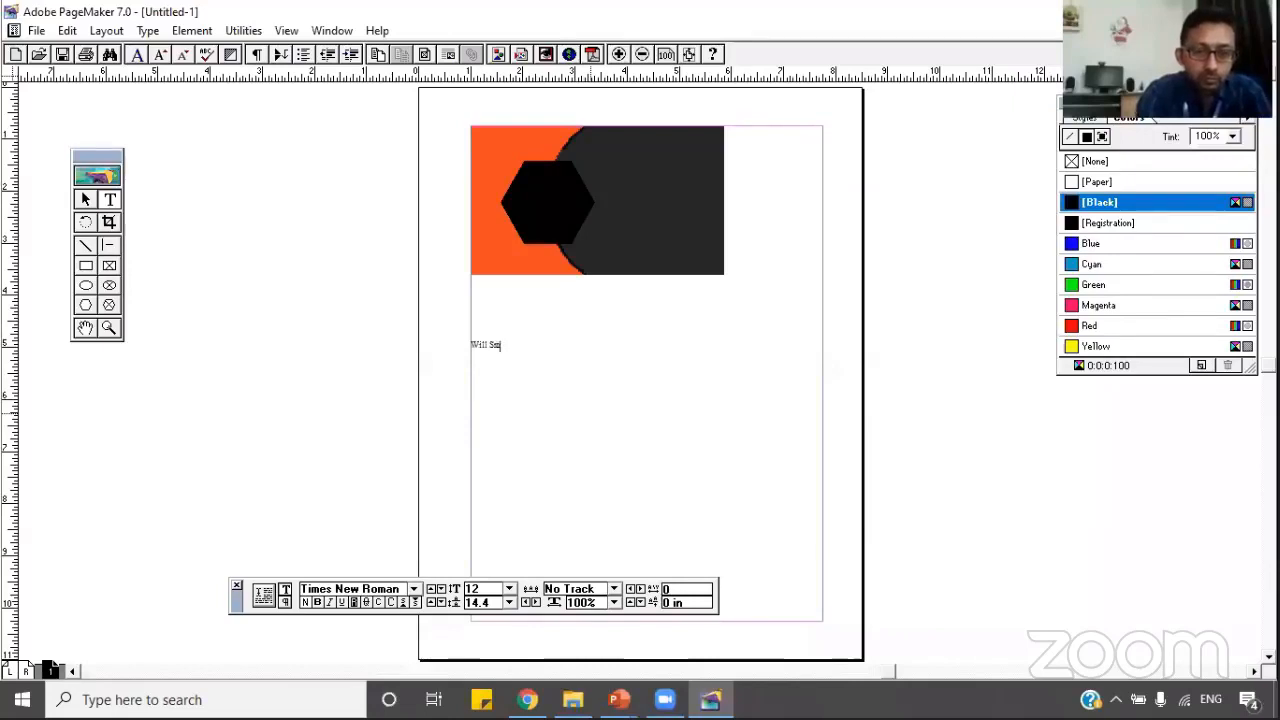
key("BackSpace")
key("BackSpace")
key("BackSpace")
key("BackSpace")
key("BackSpace")
key("BackSpace")
key("BackSpace")
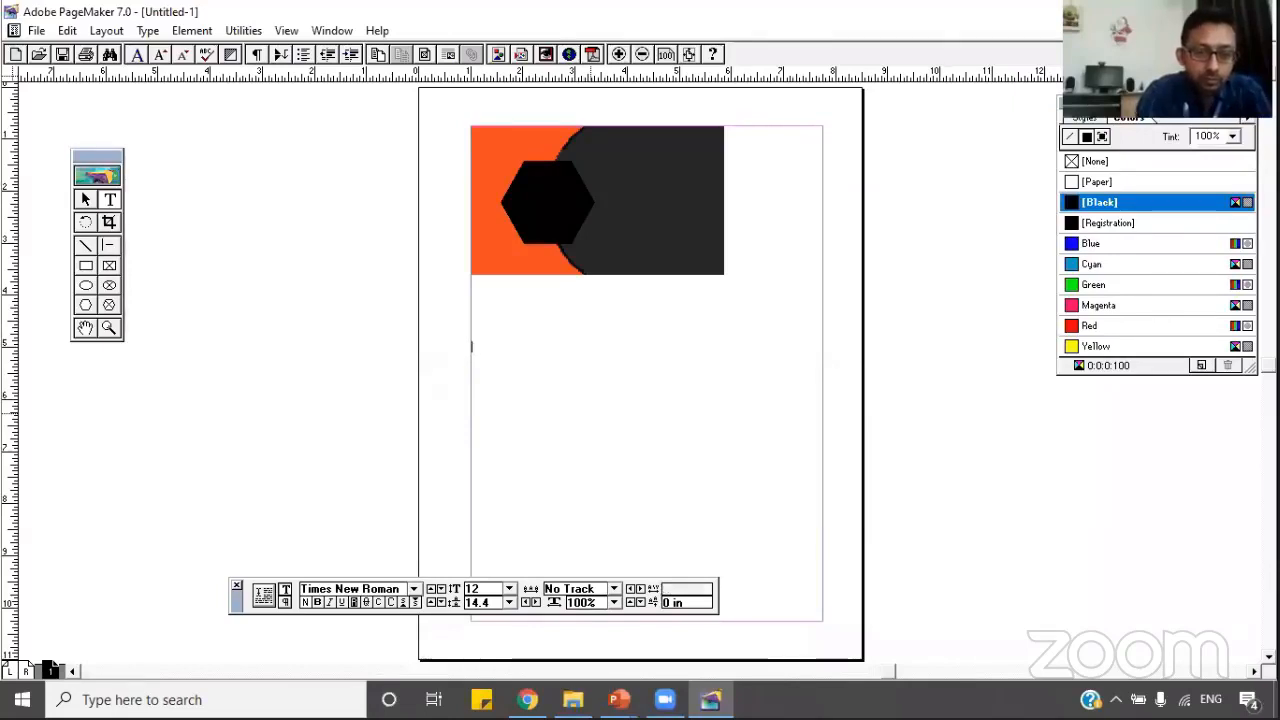
type("Smith")
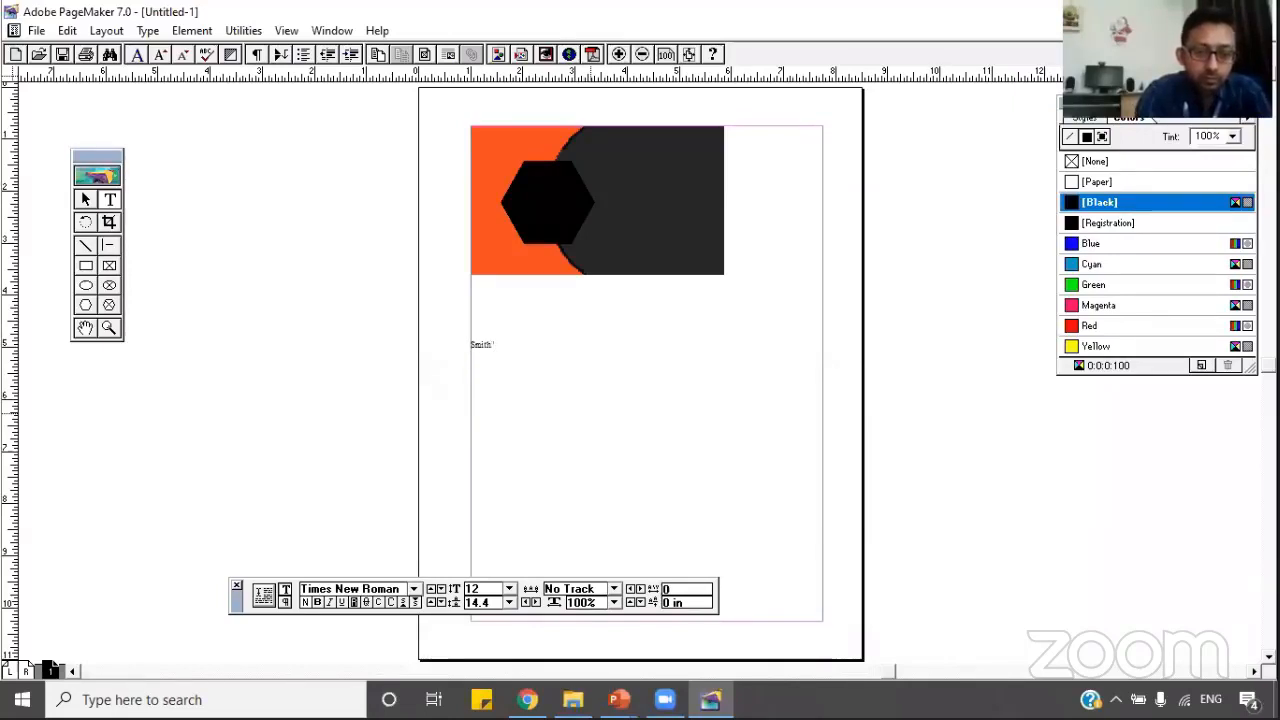
type(" John")
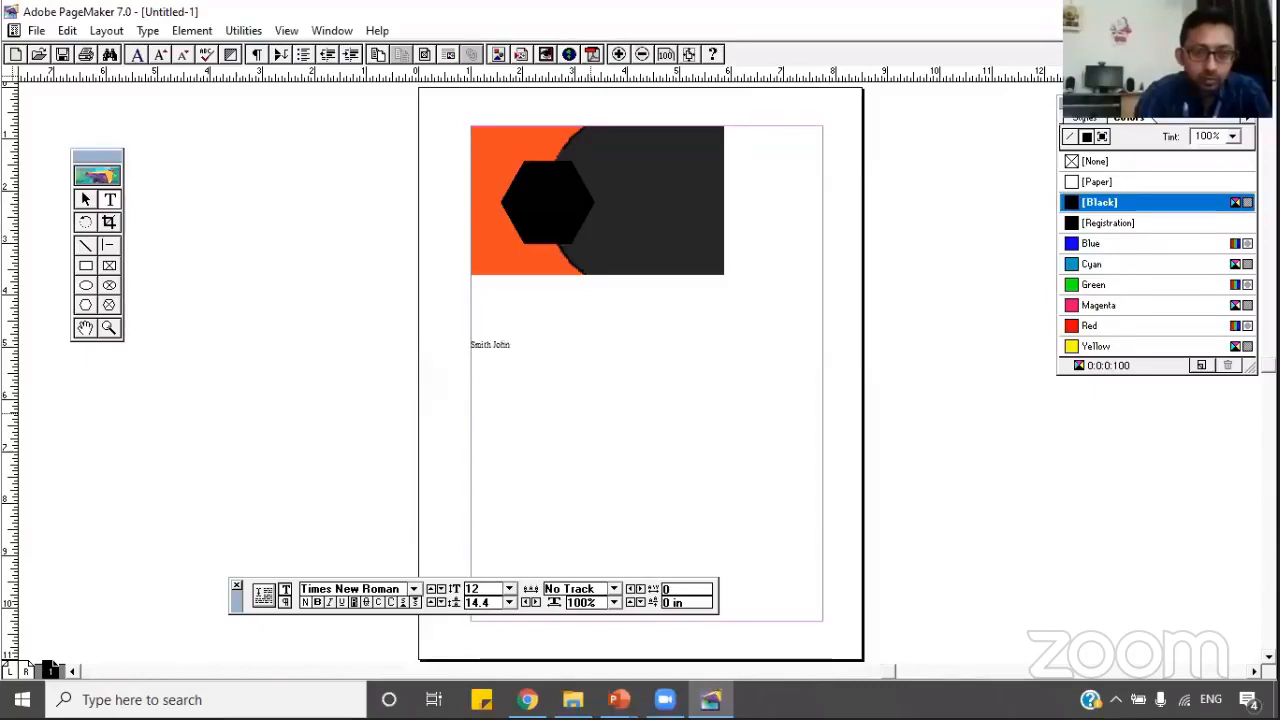
Set the font size of the name text to 18 and return to the Pointer tool.
triple_click(494, 346)
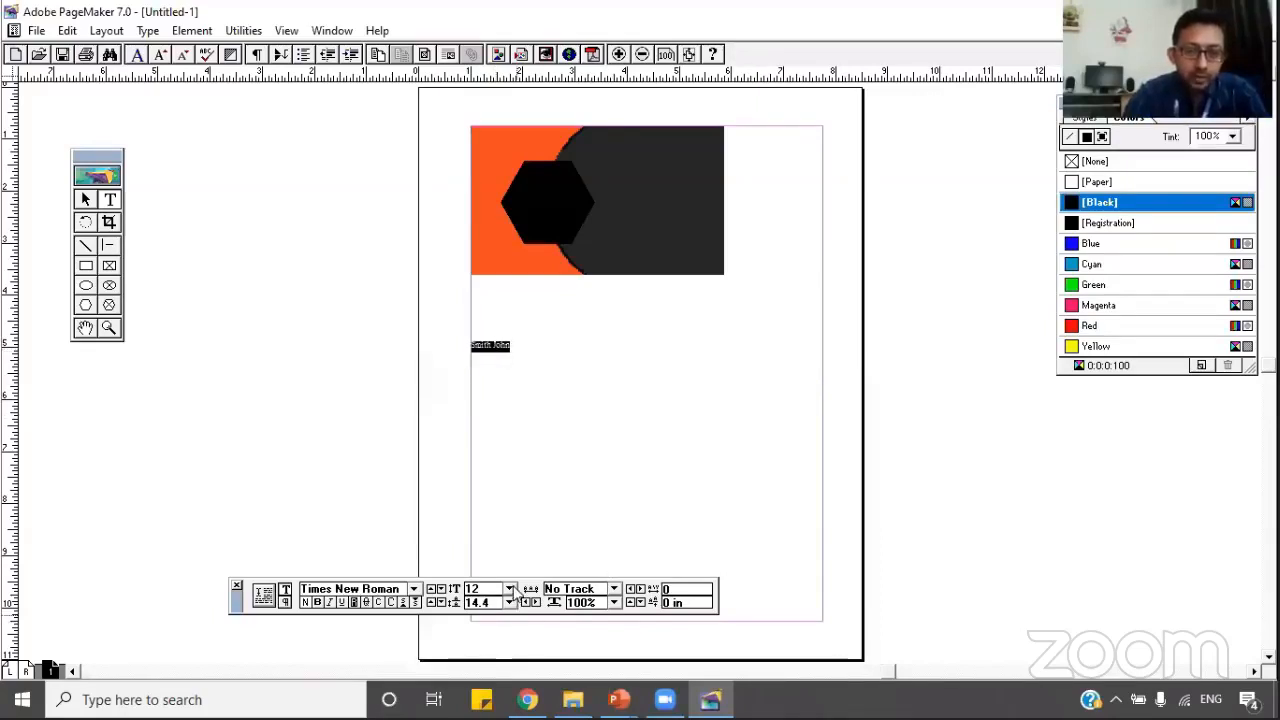
left_click(509, 589)
left_click(481, 628)
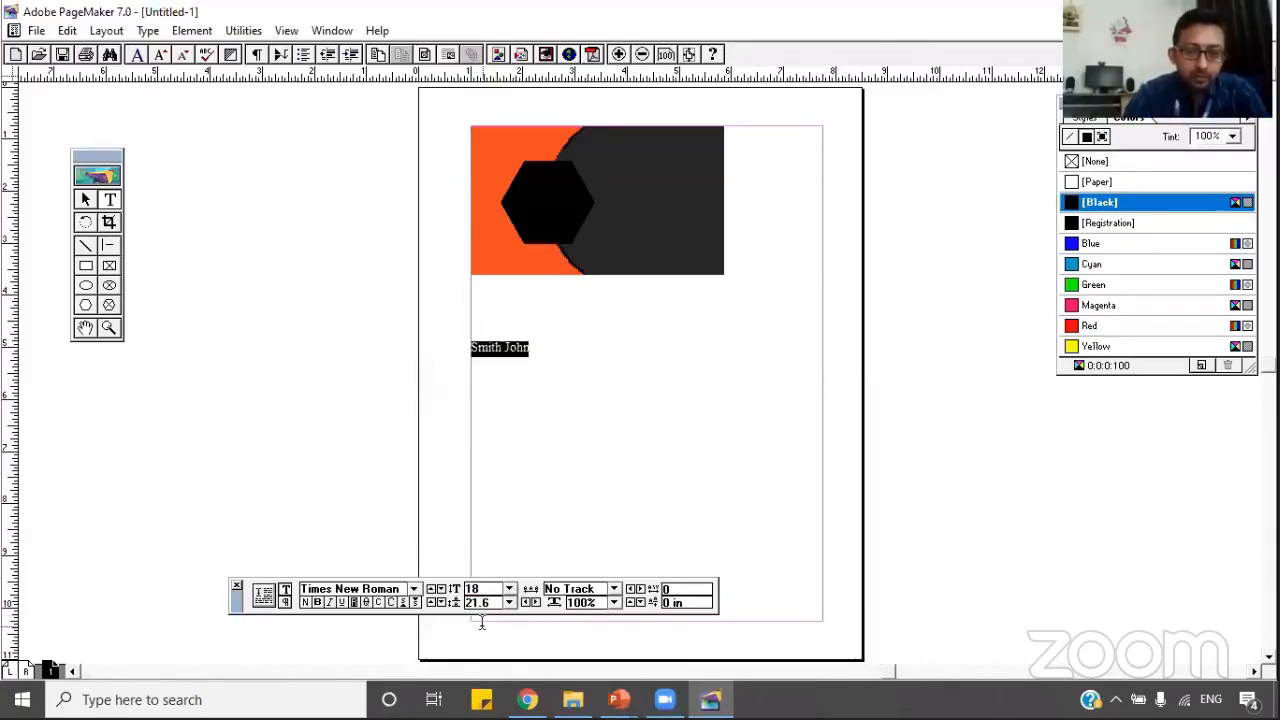
left_click(510, 590)
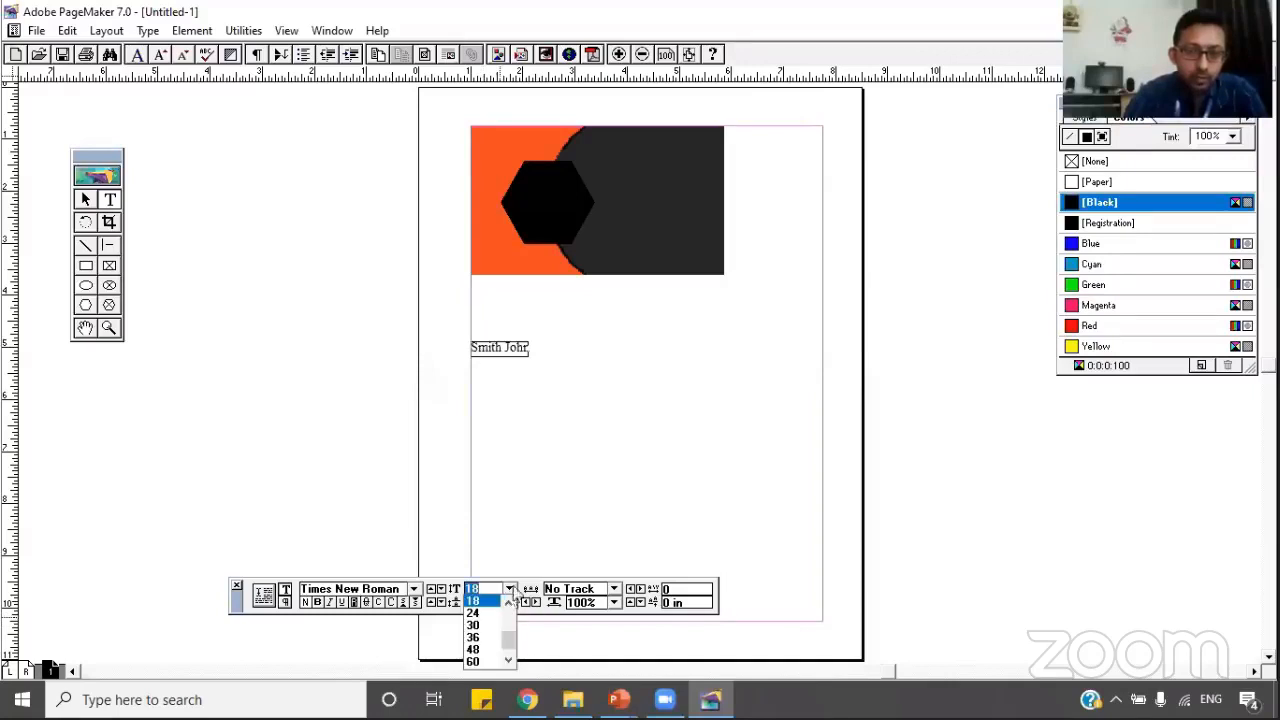
left_click(512, 588)
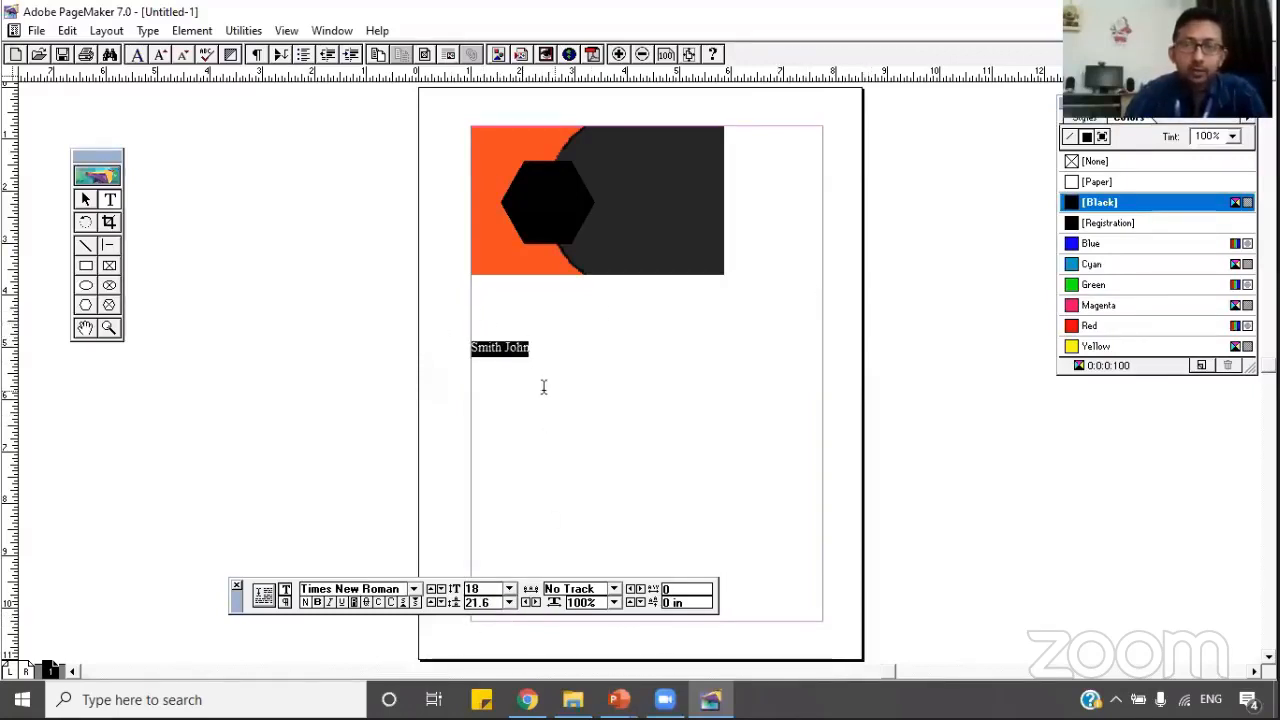
left_click(87, 200)
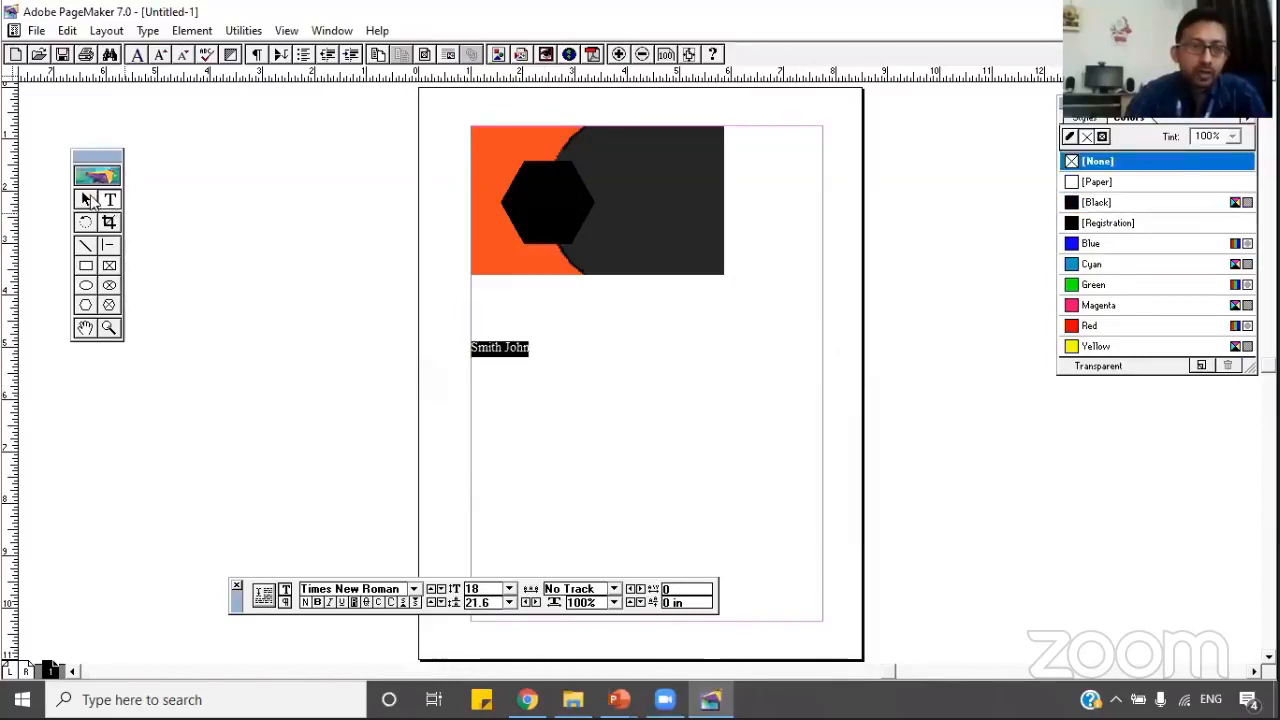
Narrow the name's text block to about 2.375 in wide and place it just below the background image.
left_click(509, 351)
left_click_drag(509, 351, 537, 325)
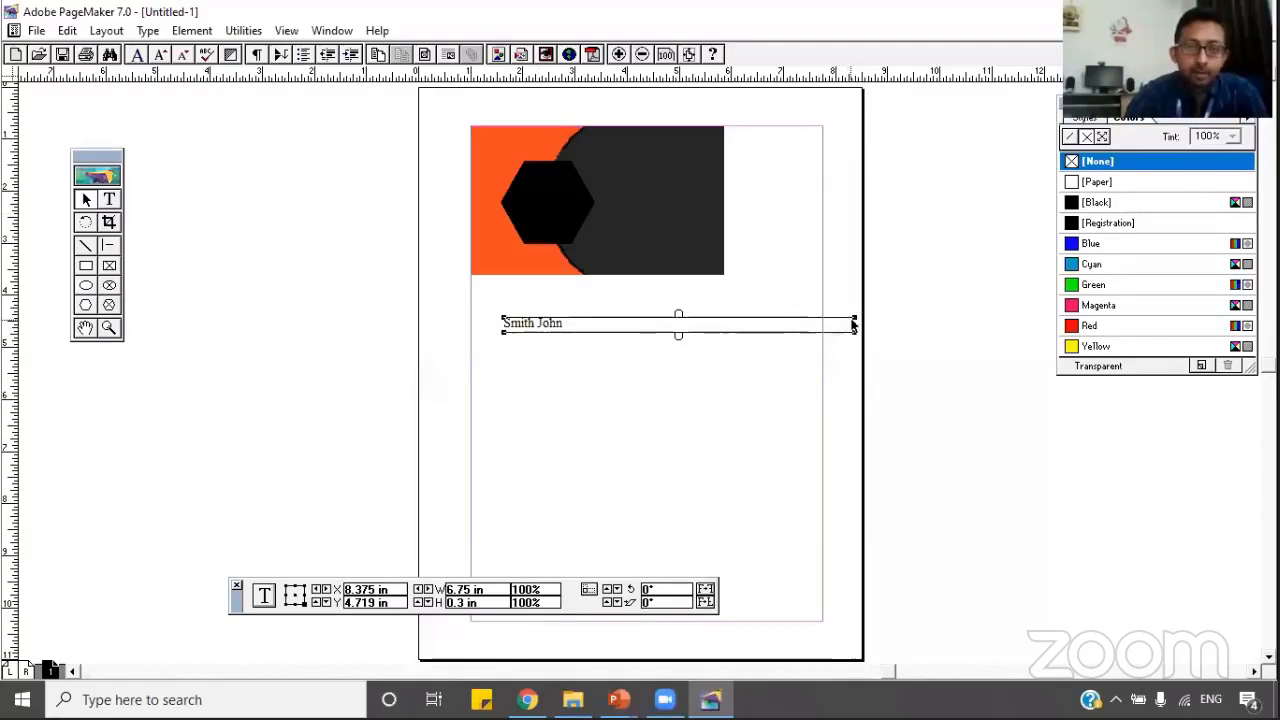
left_click_drag(855, 317, 628, 318)
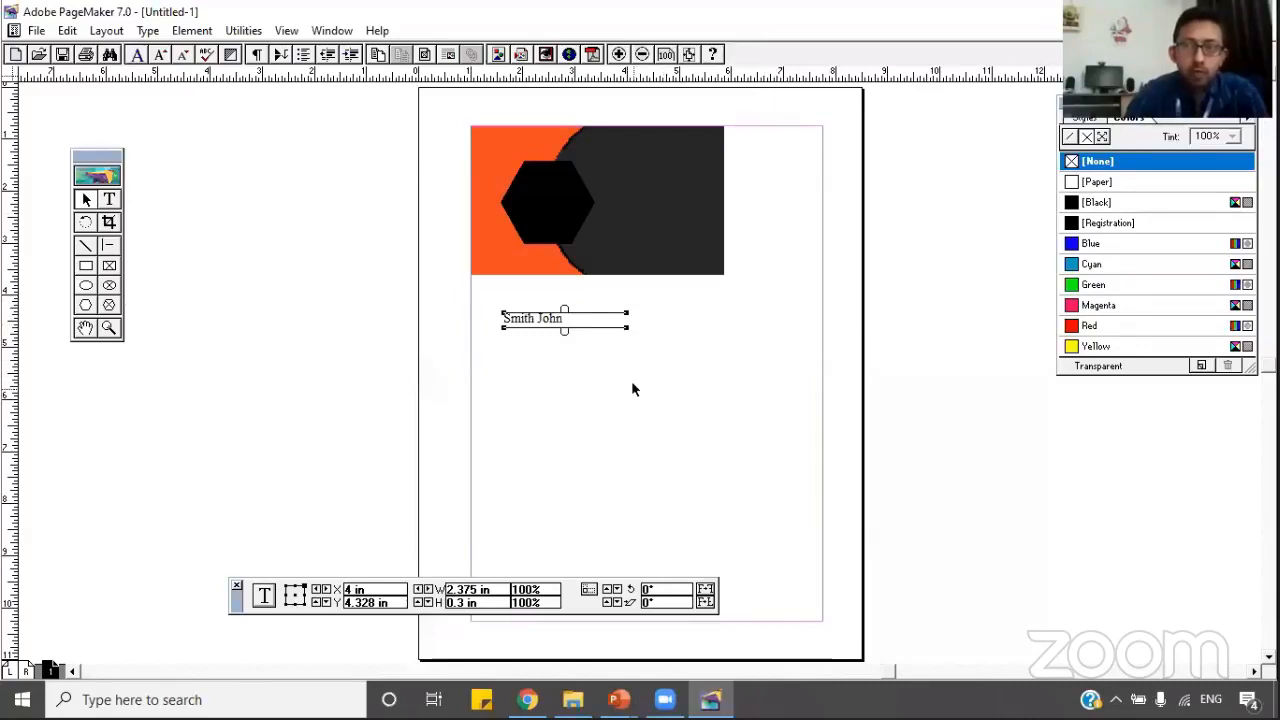
left_click(1090, 182)
left_click(1090, 161)
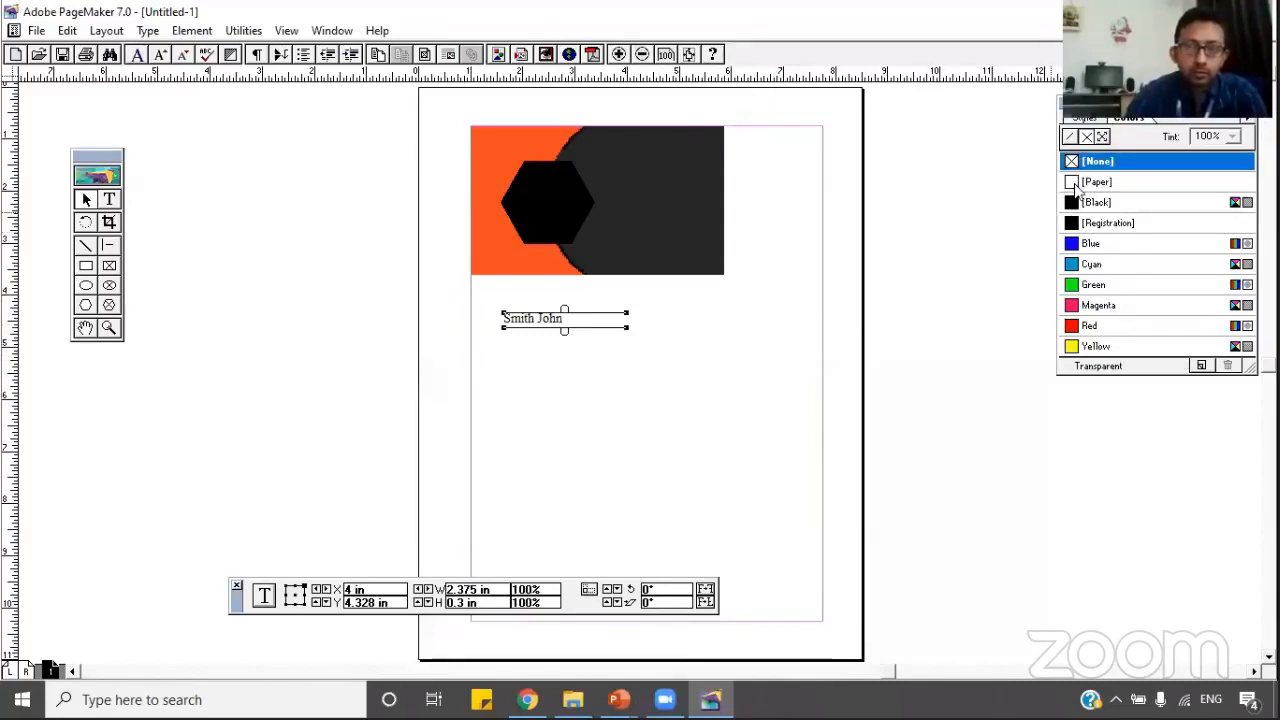
left_click_drag(576, 314, 589, 295)
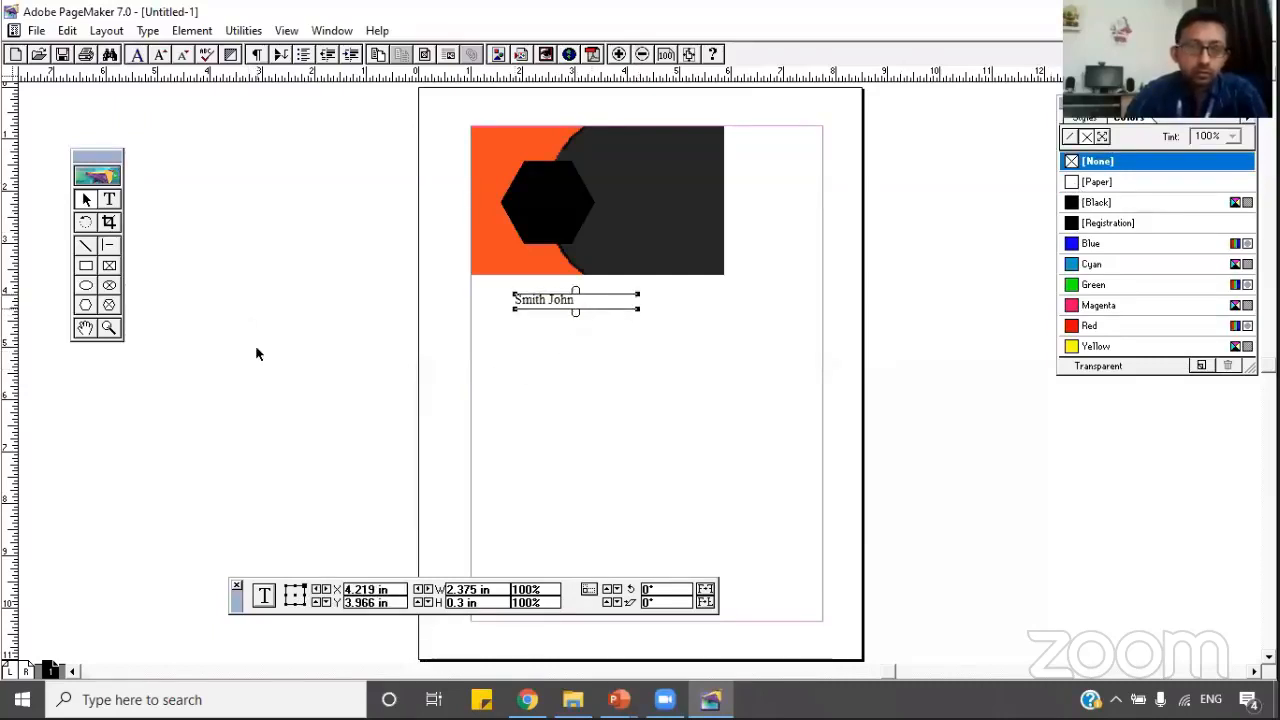
left_click(148, 31)
mouse_move(160, 51)
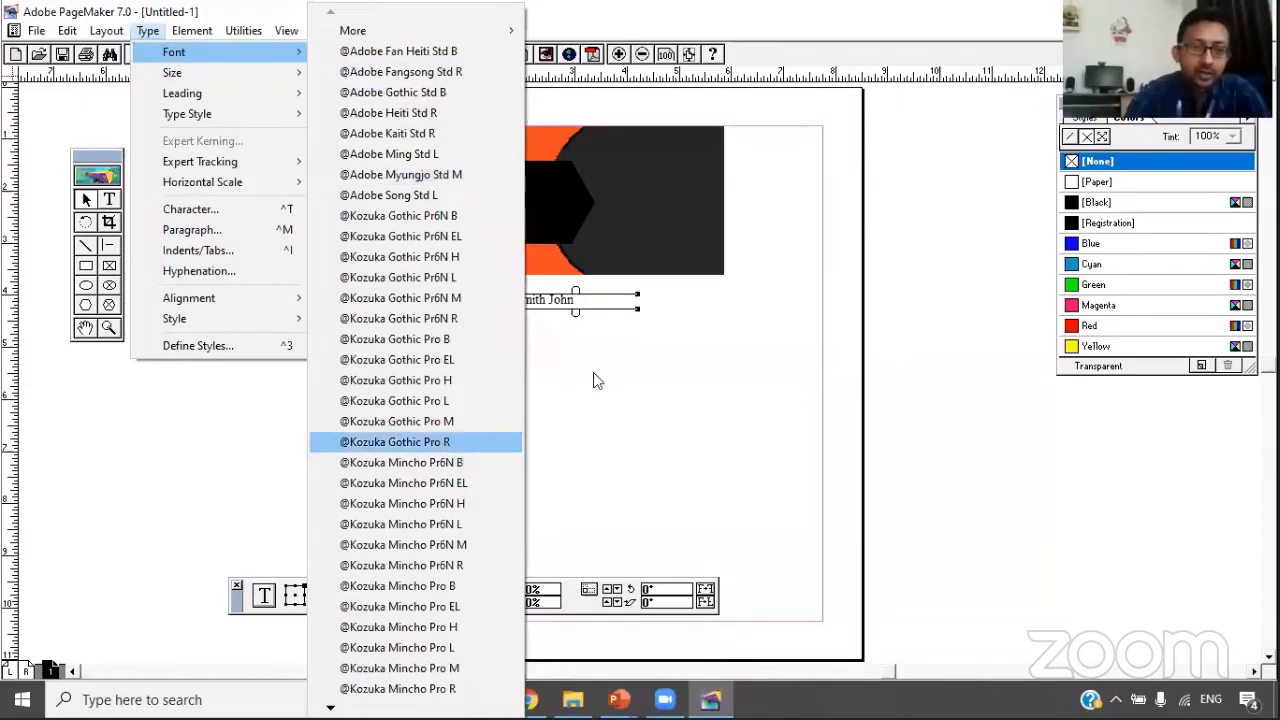
Color the hexagon Yellow and redefine that color as Cyan 27%, Magenta 40%, Yellow 93% and Black 0%.
left_click(555, 230)
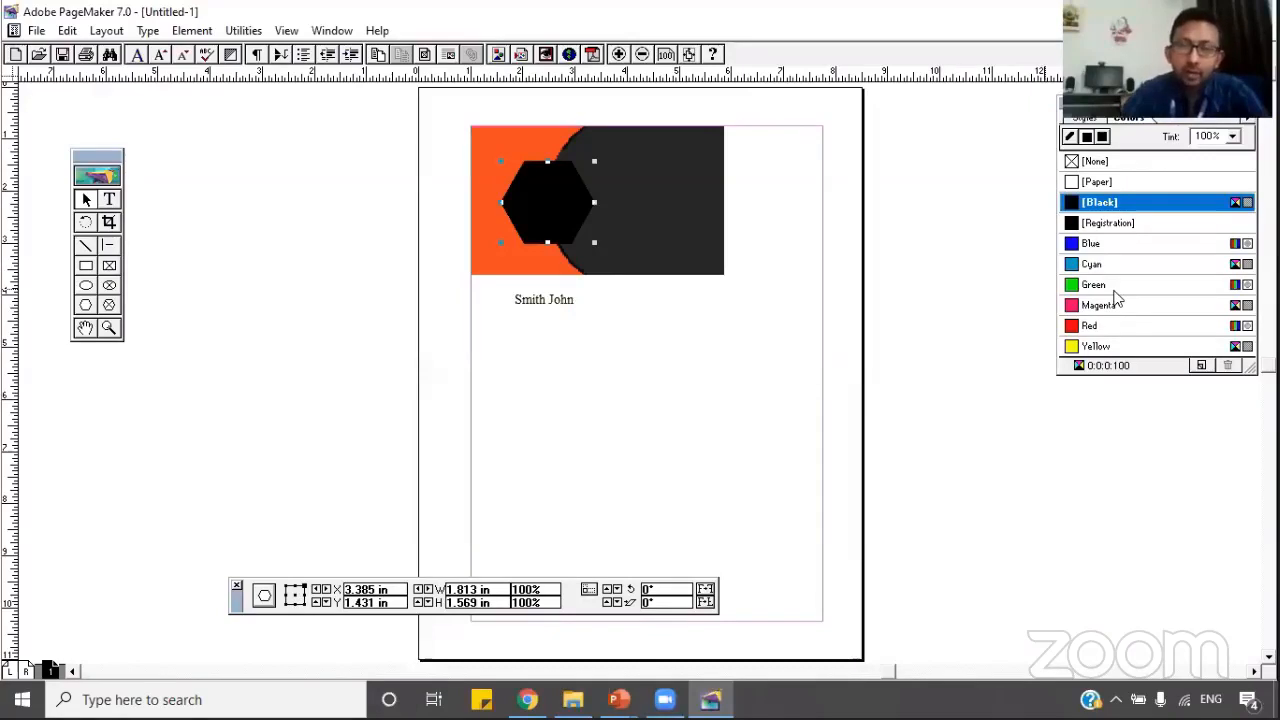
left_click(1075, 348)
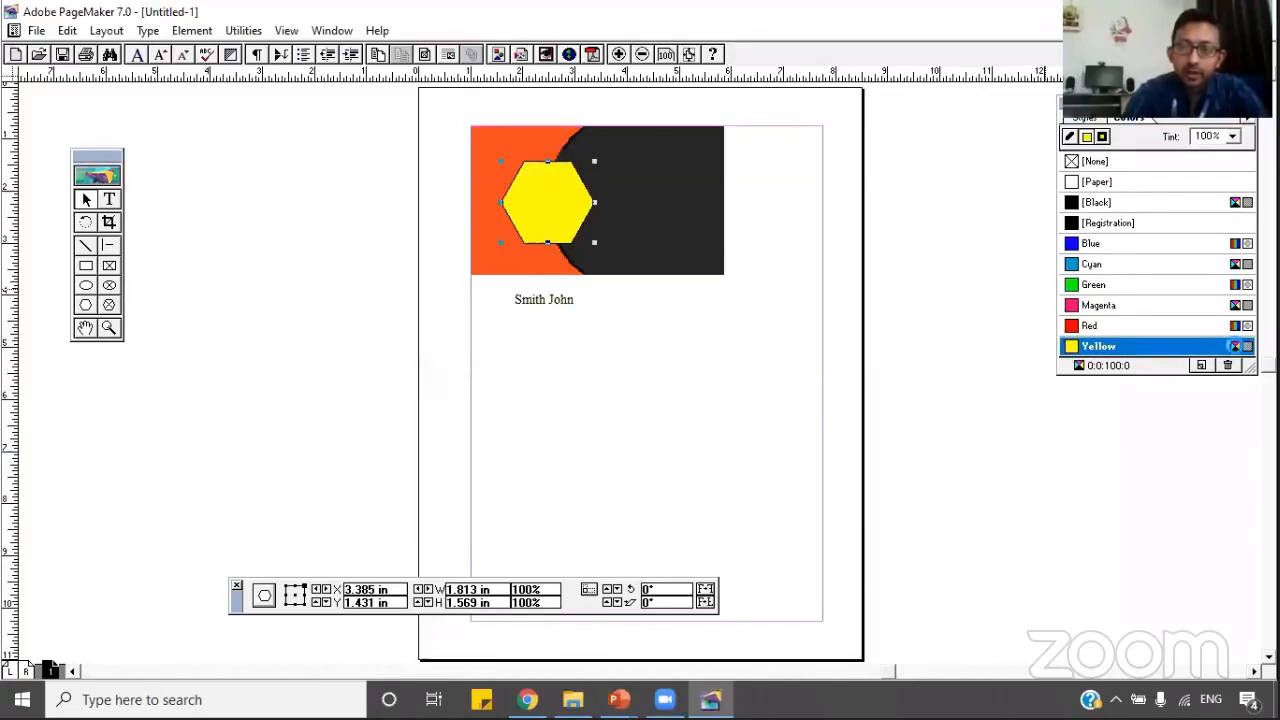
double_click(1235, 346)
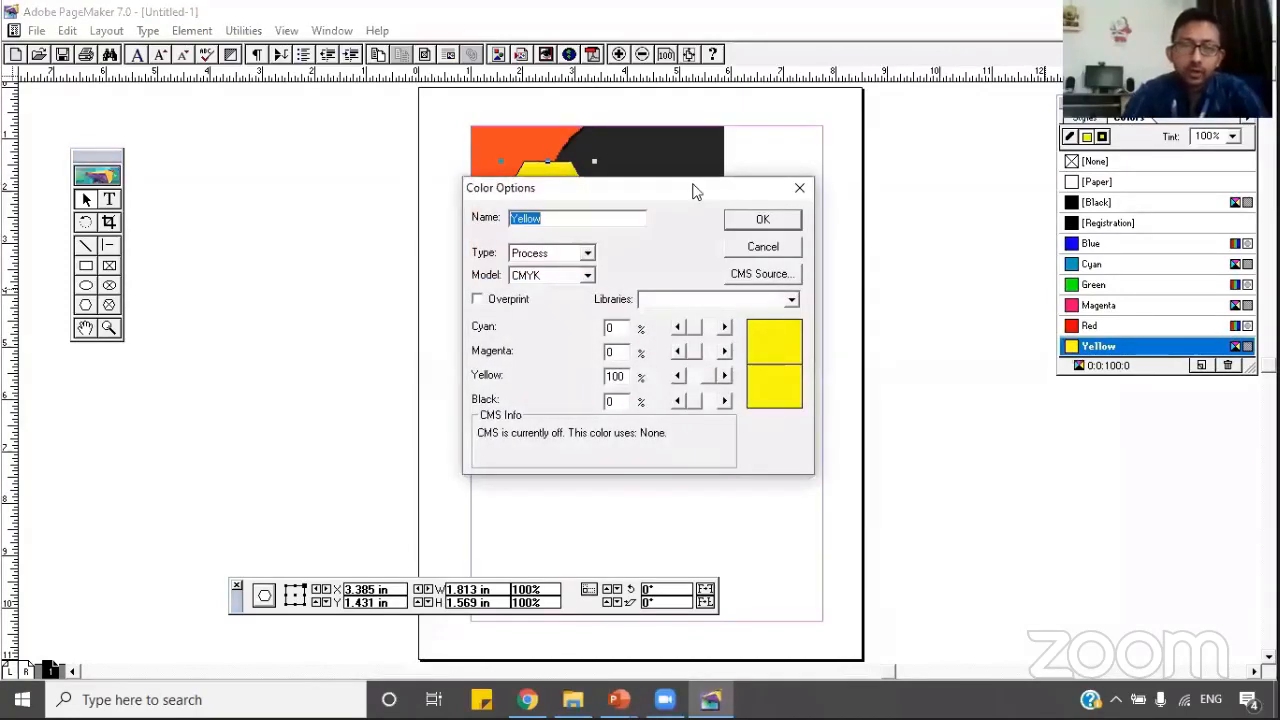
left_click_drag(697, 191, 915, 244)
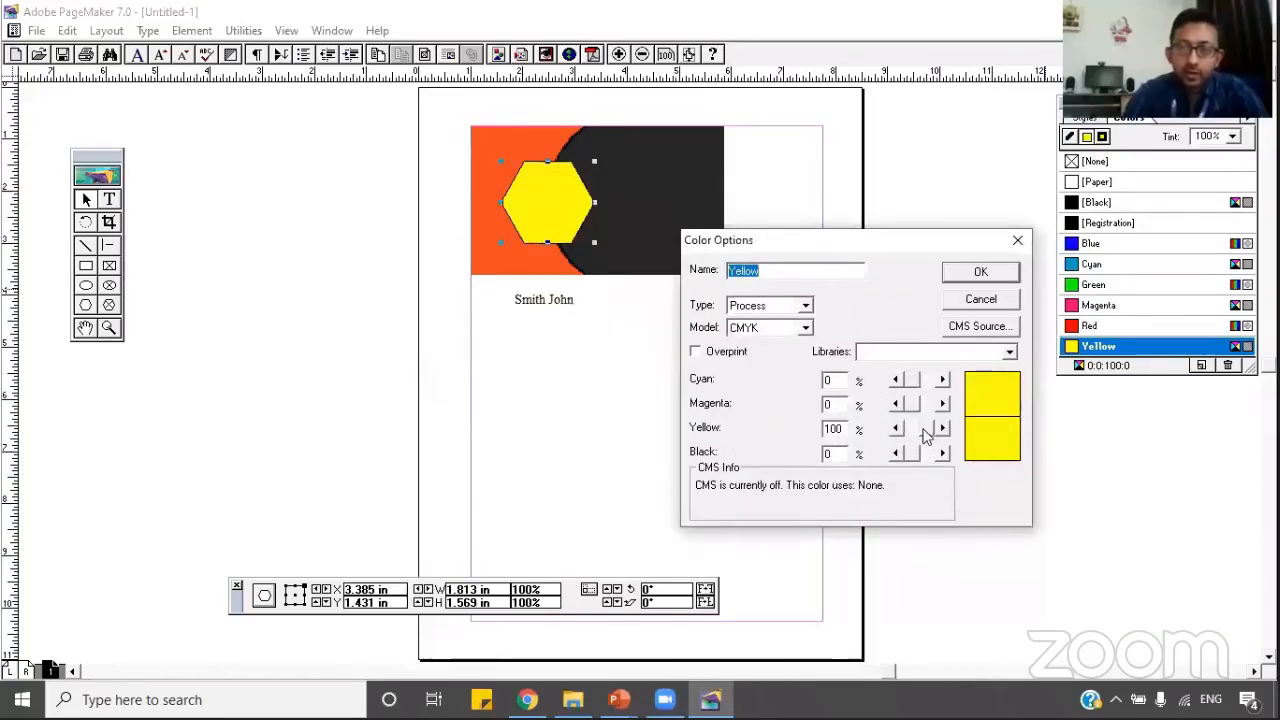
mouse_move(927, 435)
left_mouse_down()
mouse_move(898, 432)
mouse_move(930, 437)
left_mouse_up()
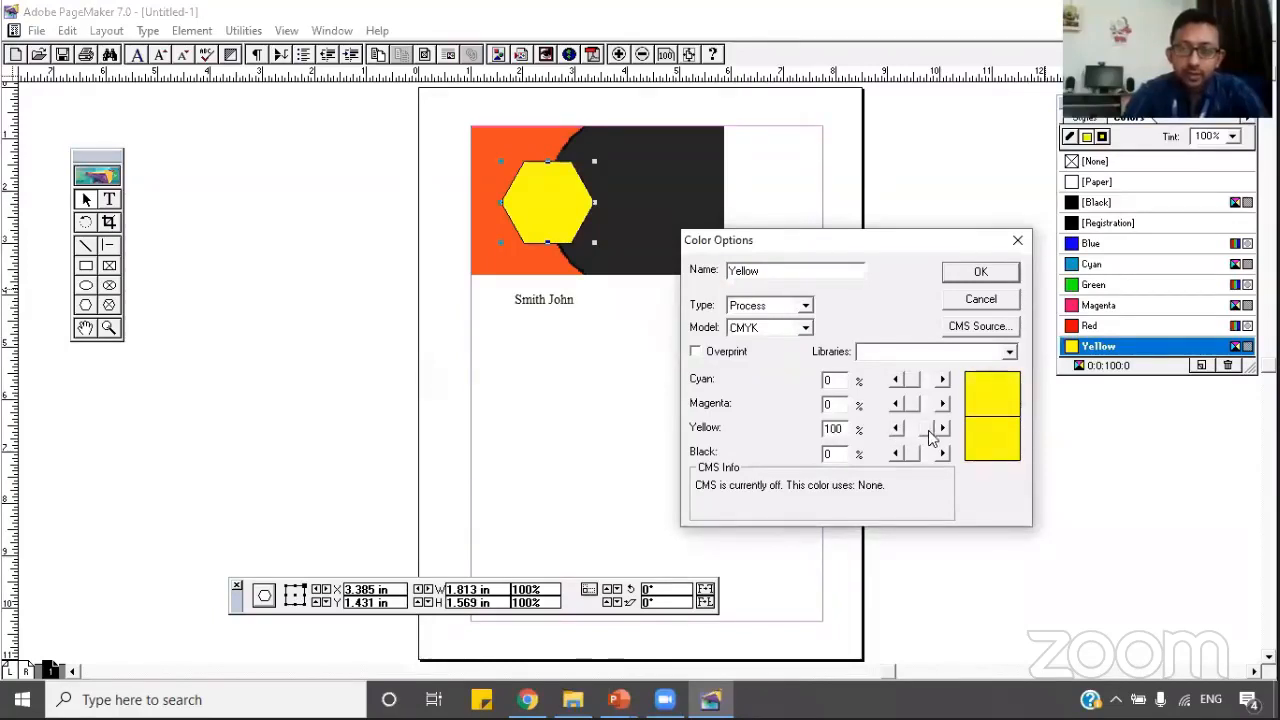
left_click_drag(927, 435, 924, 412)
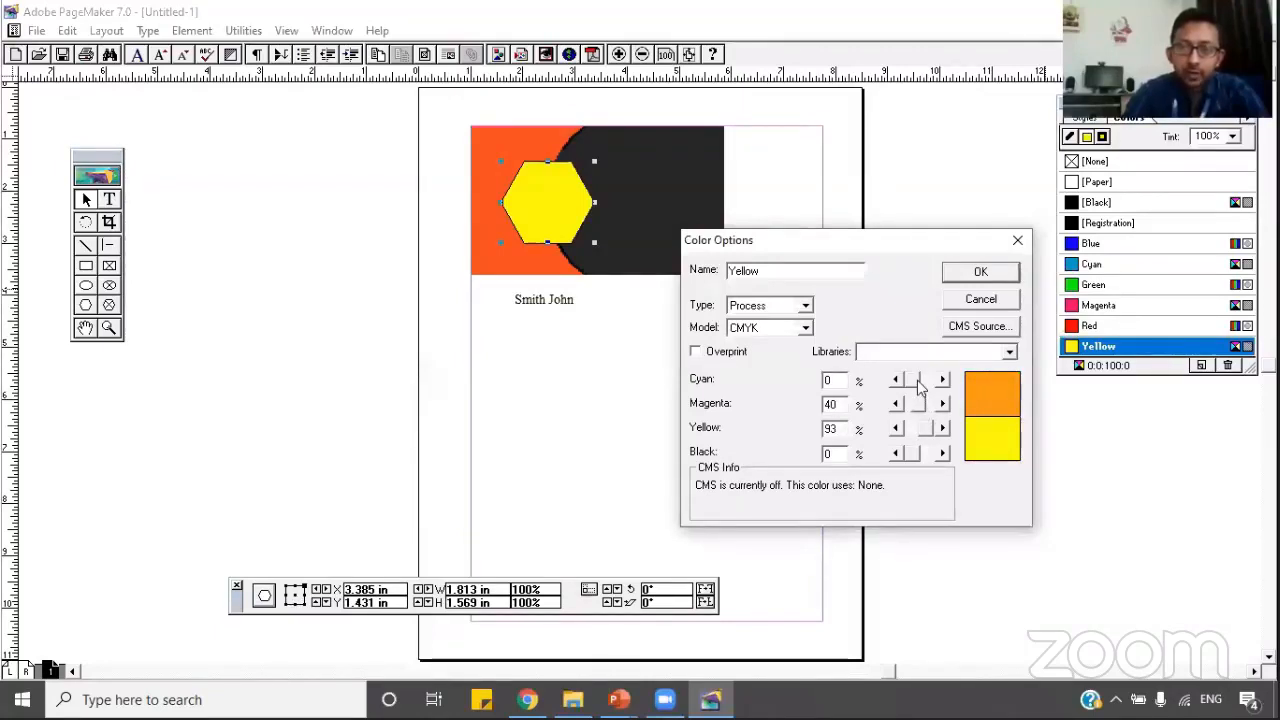
left_click_drag(920, 386, 924, 389)
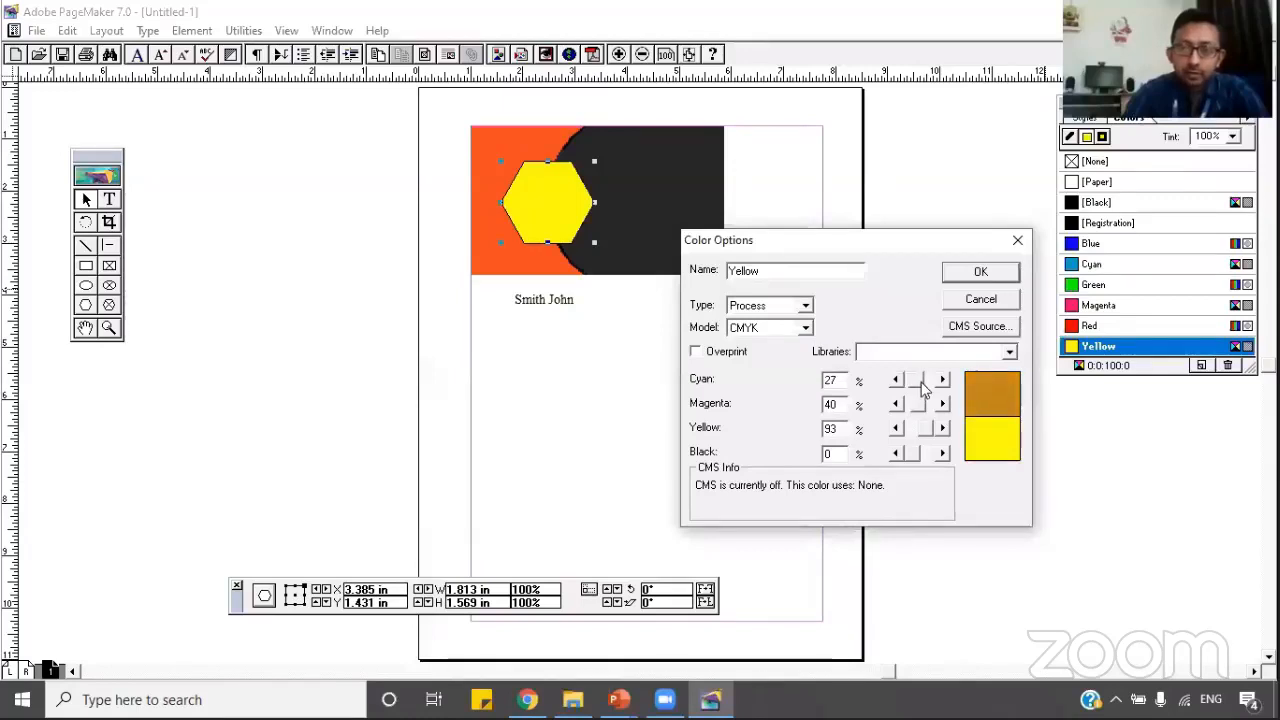
left_click(976, 273)
left_click(730, 408)
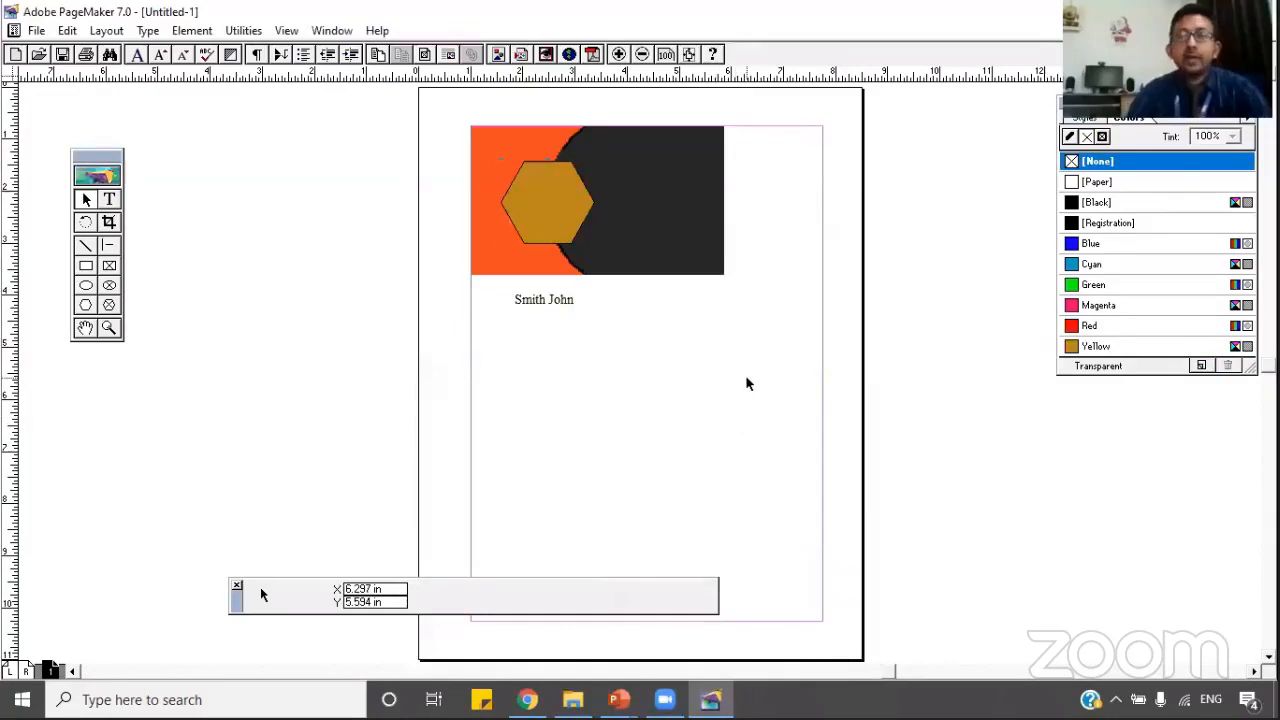
Move the name's text block up onto the middle of the hexagon.
left_click(558, 308)
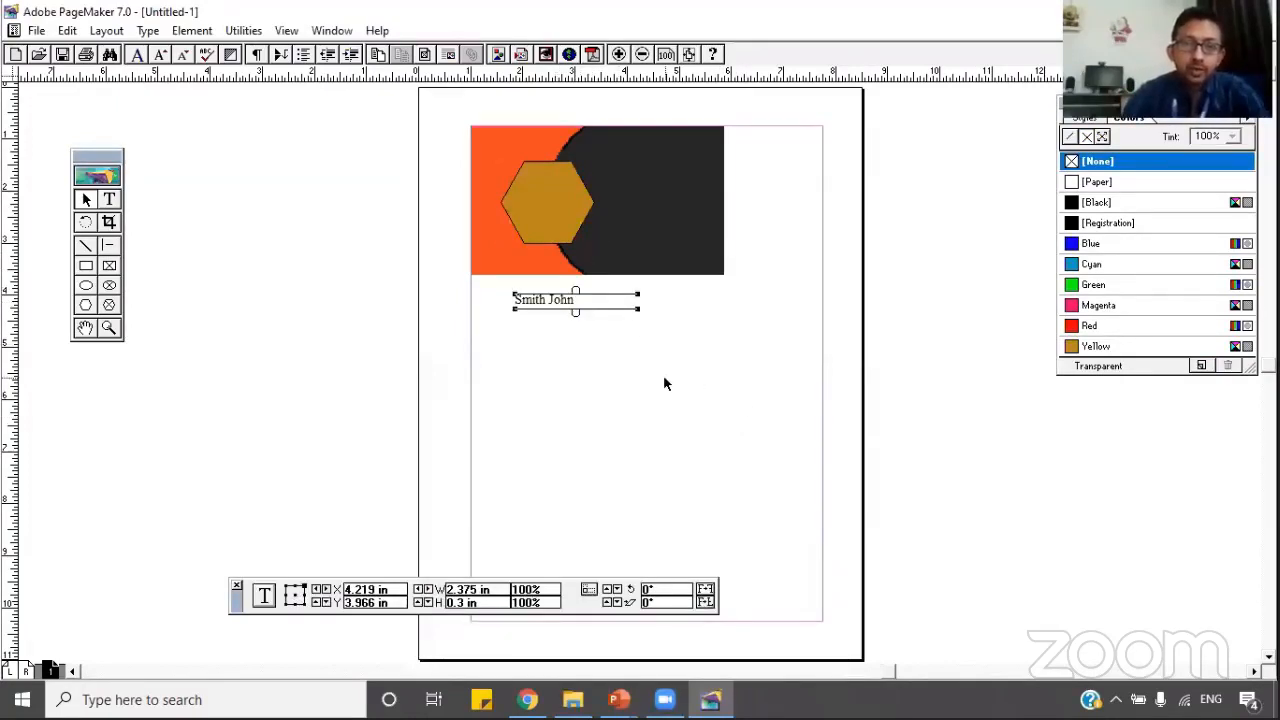
left_click_drag(615, 292, 614, 209)
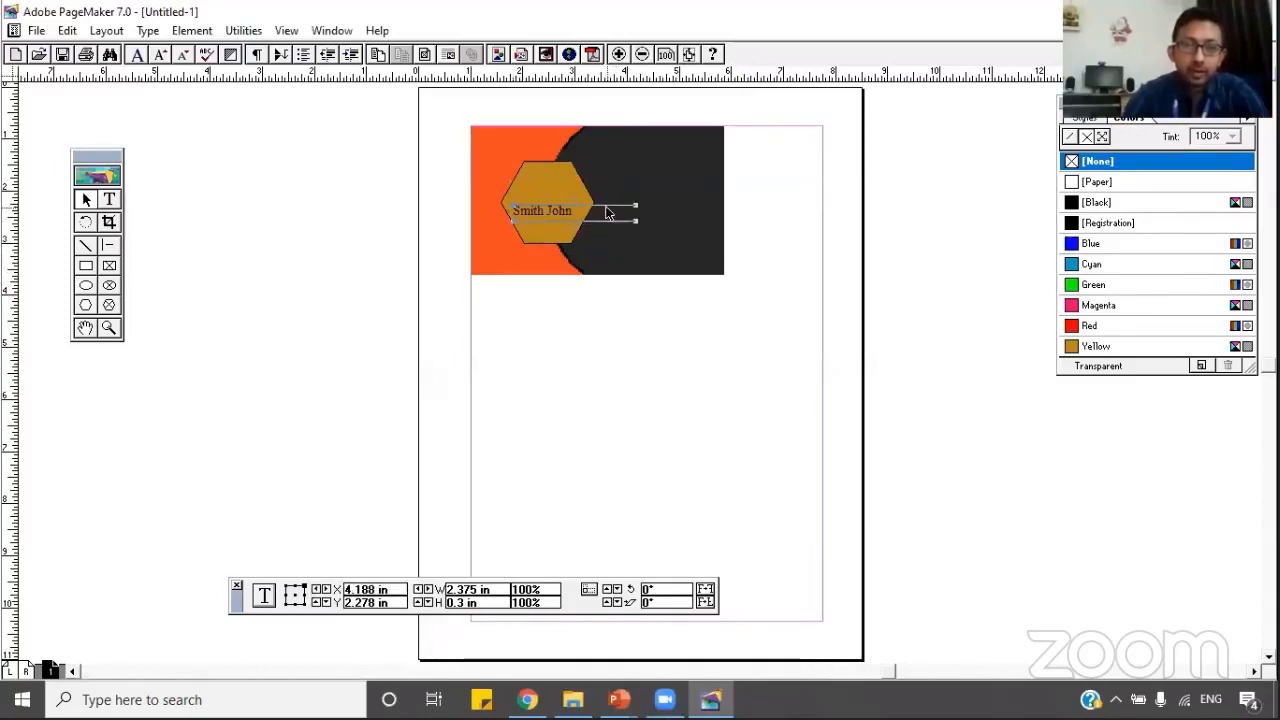
left_click_drag(606, 201, 606, 196)
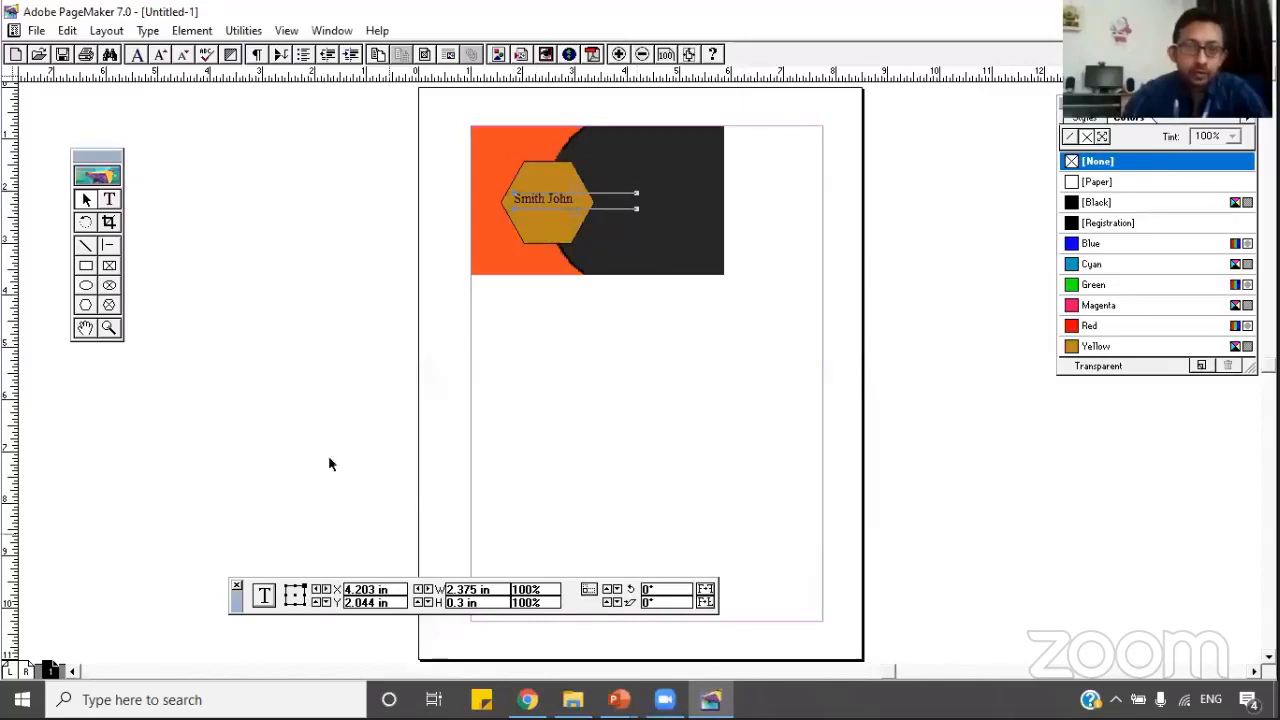
Make the name text on the hexagon bold and italic.
left_click(109, 199)
left_click_drag(576, 198, 491, 195)
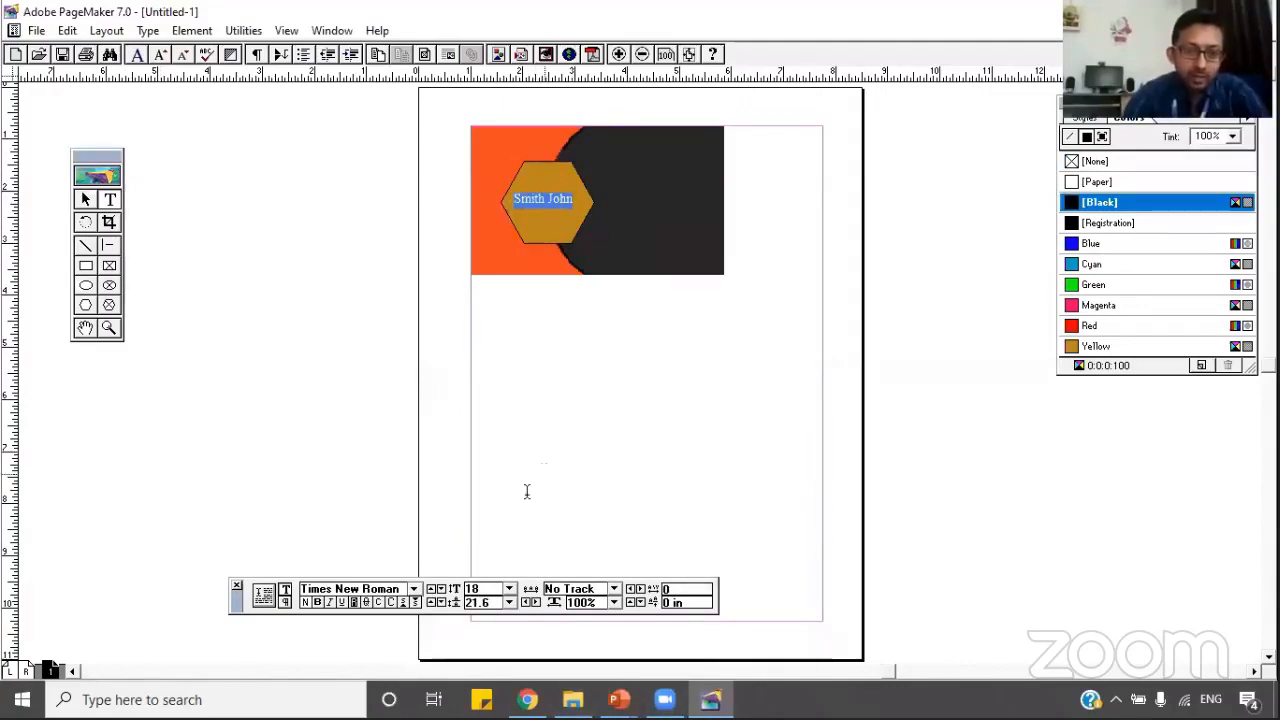
left_click(329, 603)
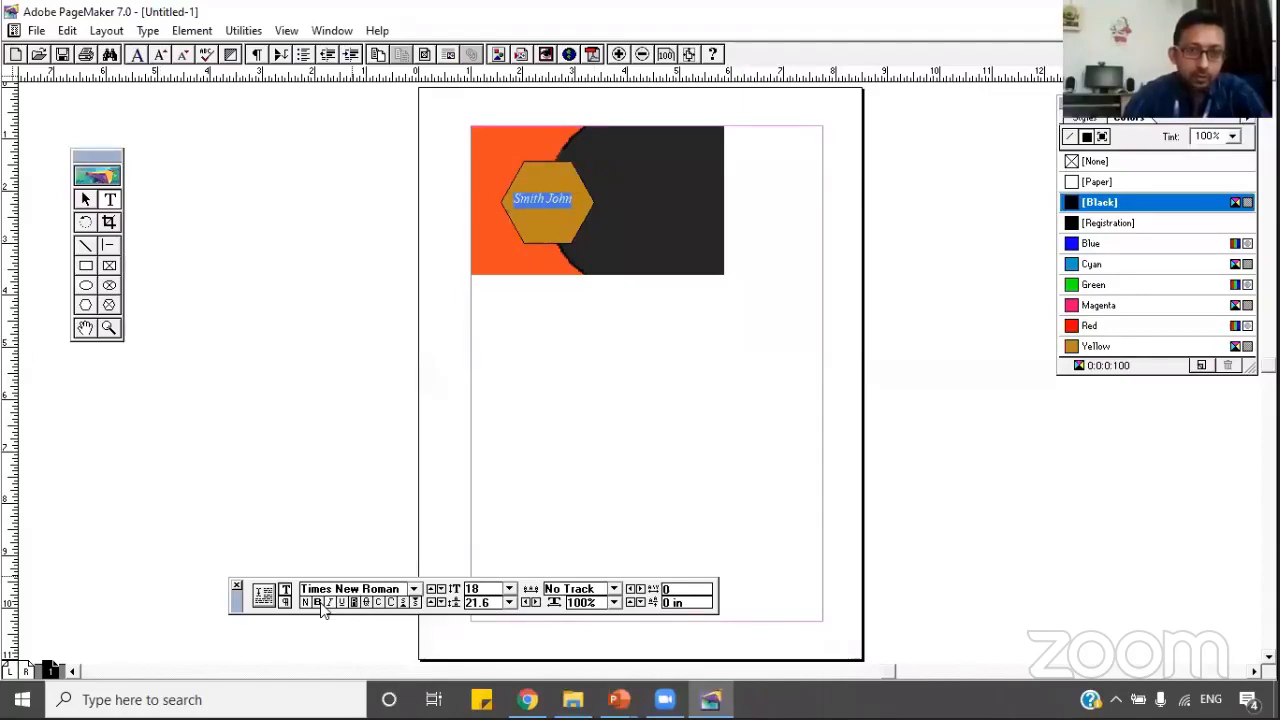
left_click(557, 443)
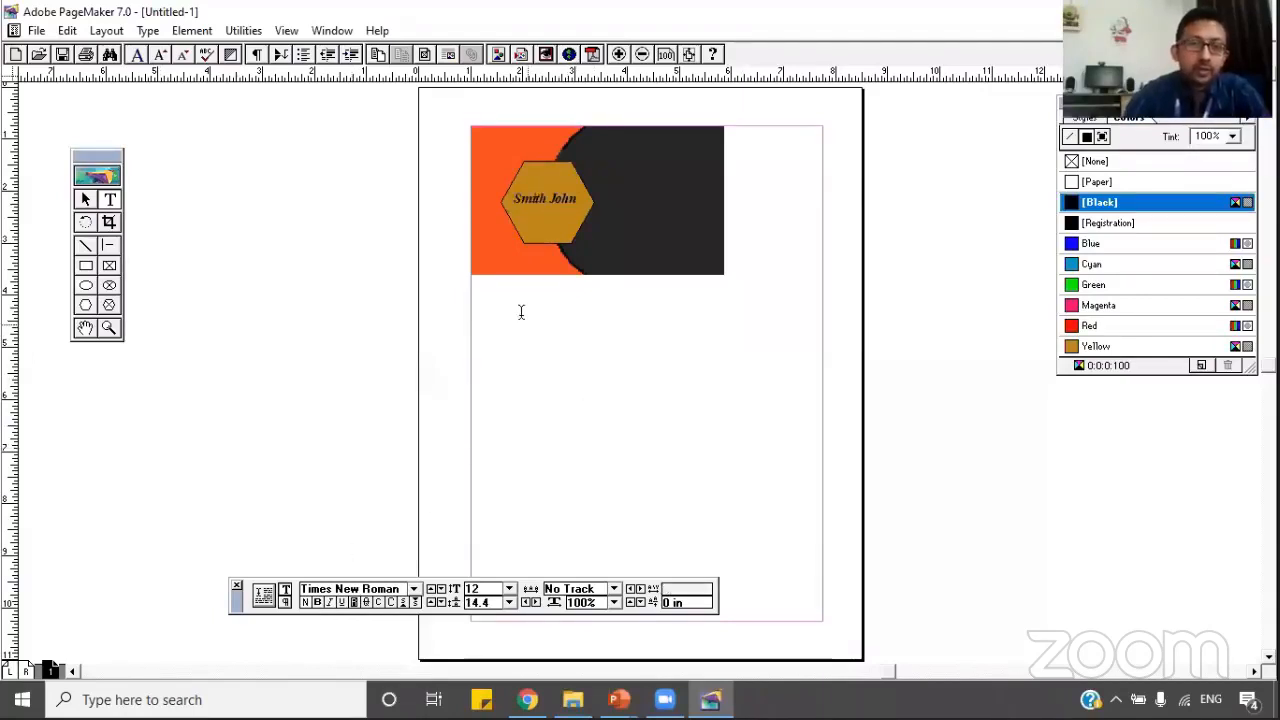
Nudge the name's text block 0.14 in up and 0.03 in to the right within the hexagon, then deselect it.
left_click(85, 199)
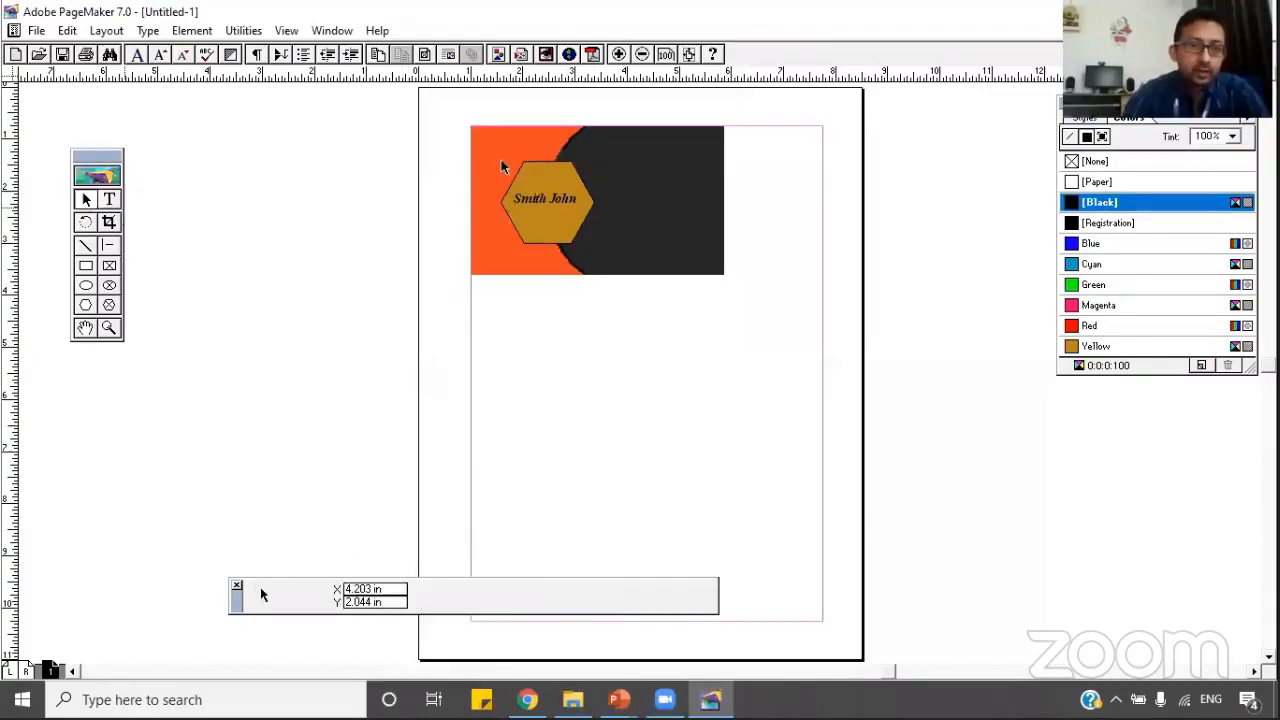
left_click(534, 199)
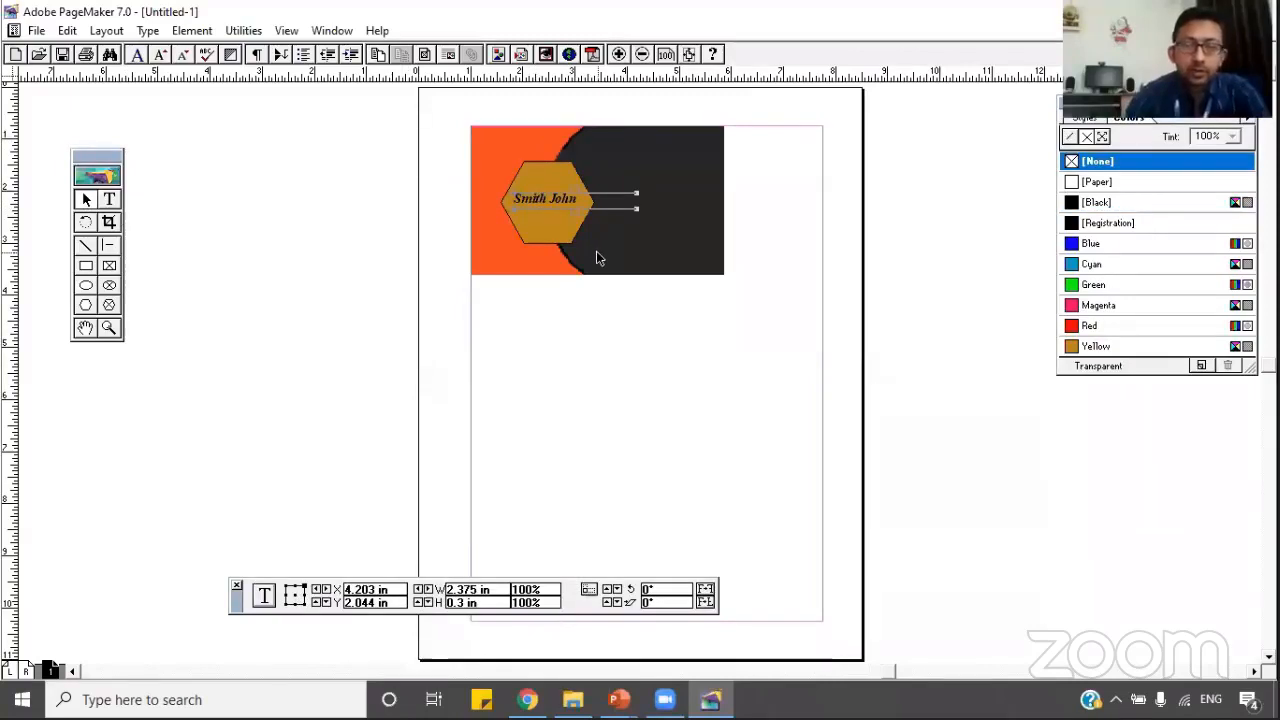
key("Up")
key("Up")
key("Up")
key("Up")
key("Right")
key("Right")
key("Right")
key("Up")
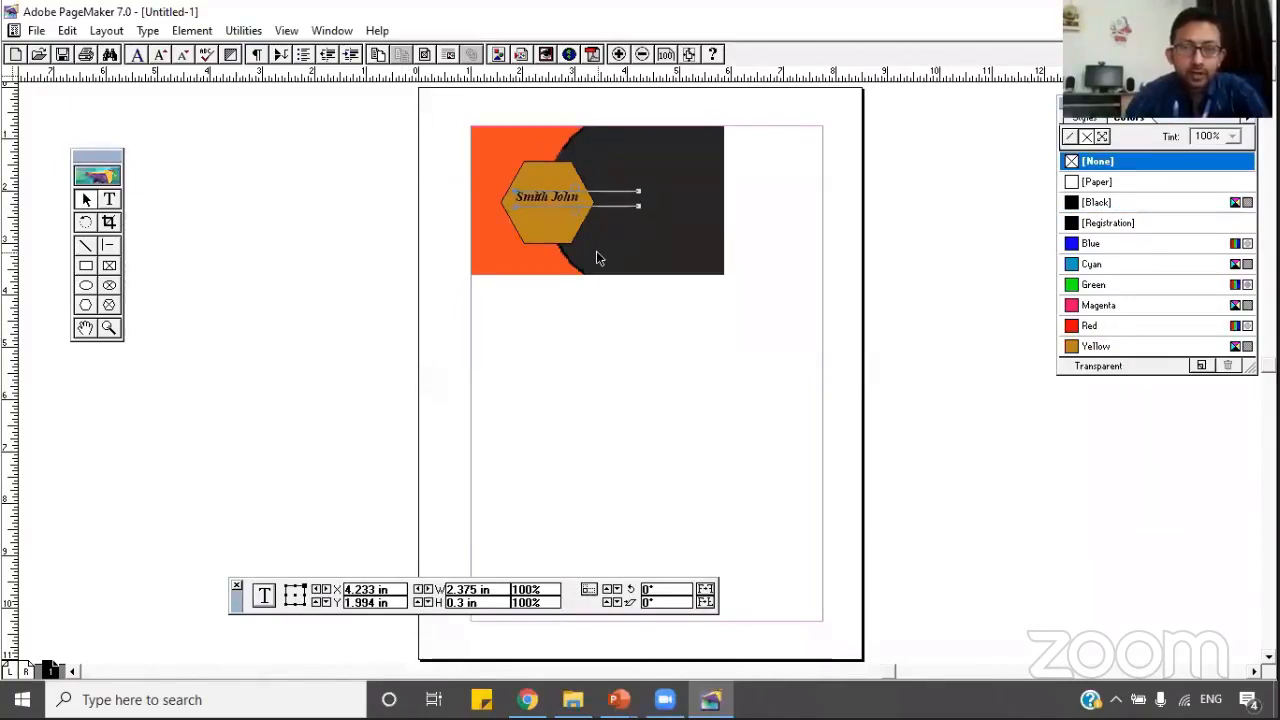
key("Up")
key("Up")
key("Up")
key("Up")
key("Up")
key("Up")
key("Up")
key("Up")
key("Up")
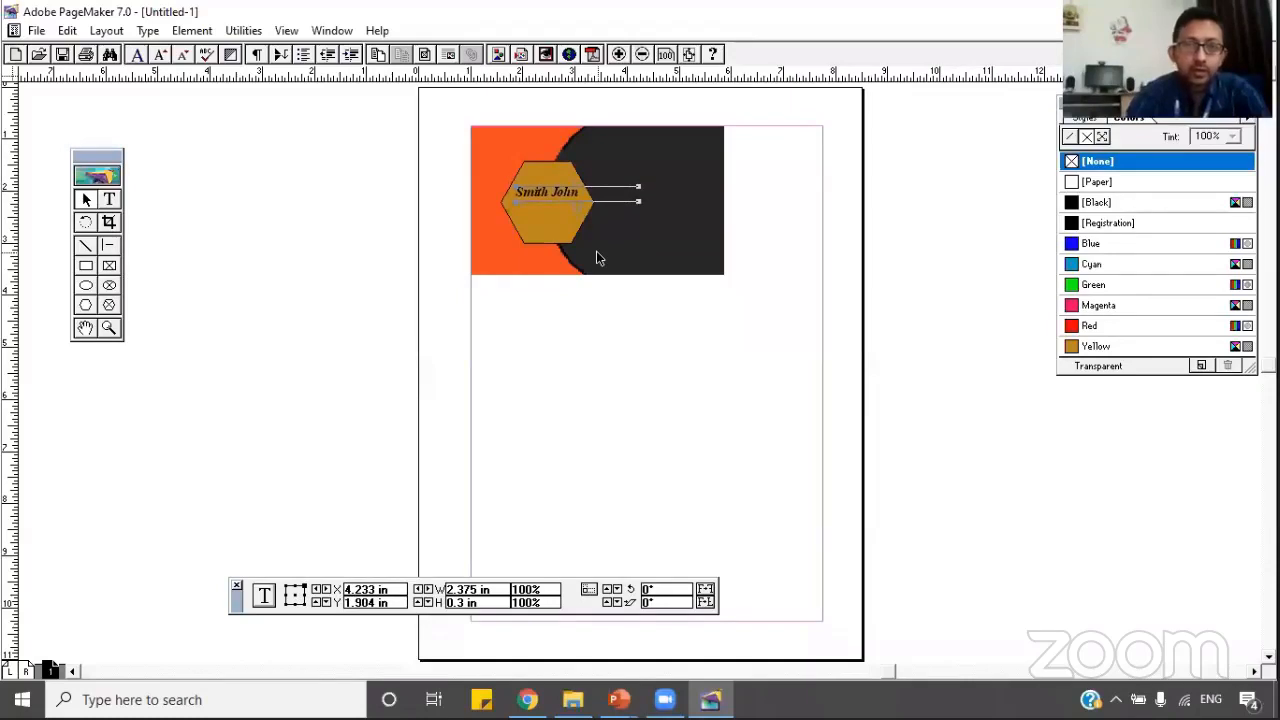
left_click(594, 341)
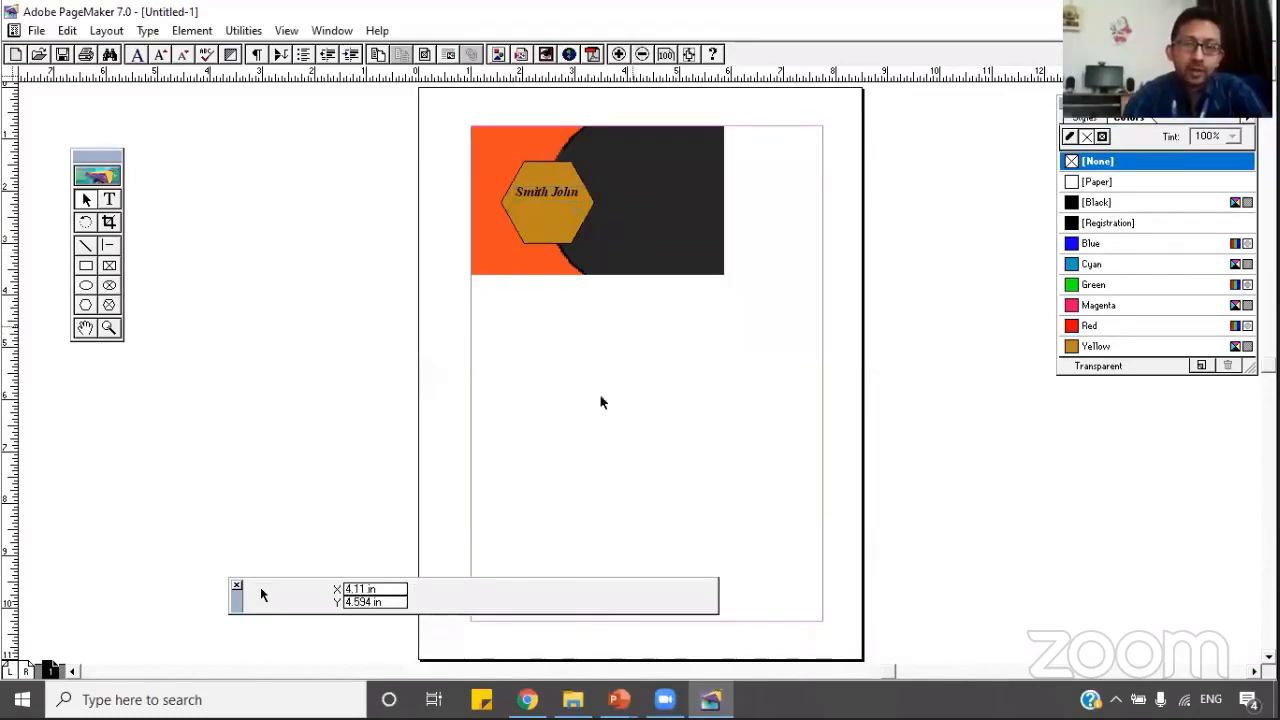
Draw a horizontal black line about 1.32 in long on the hexagon, directly below the name, using the constrained line tool.
left_click(108, 328)
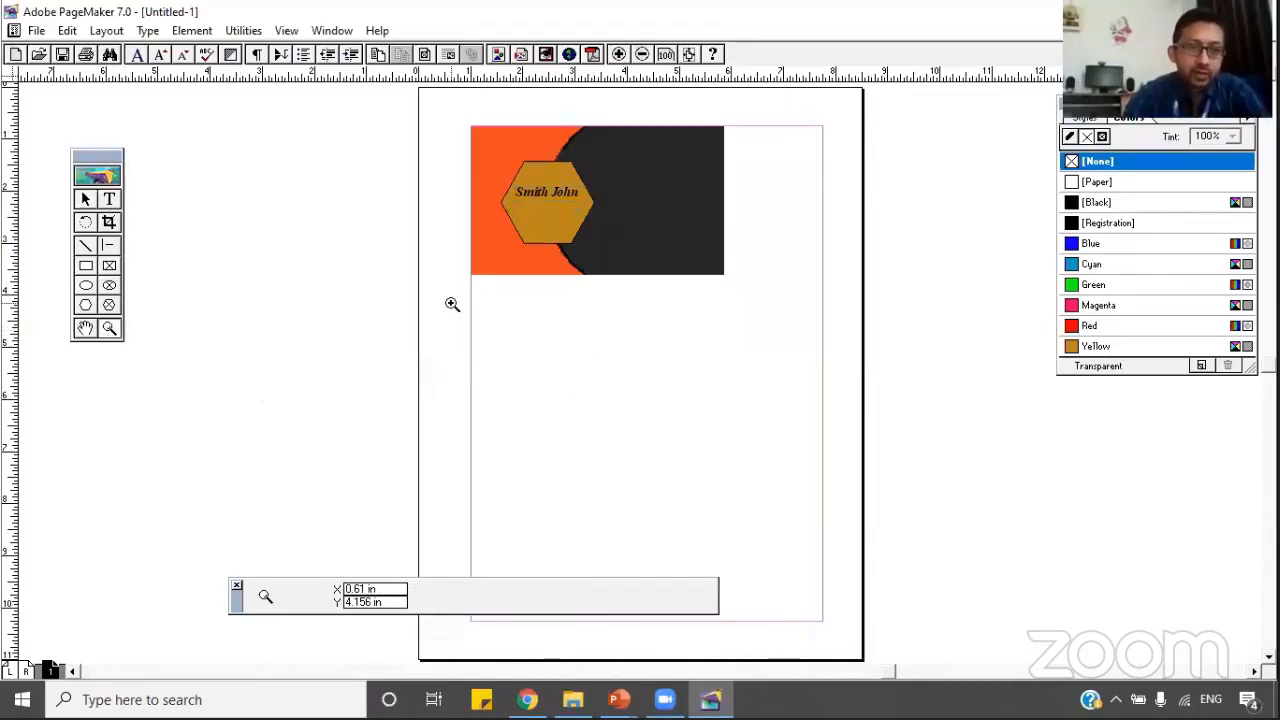
left_click(551, 197)
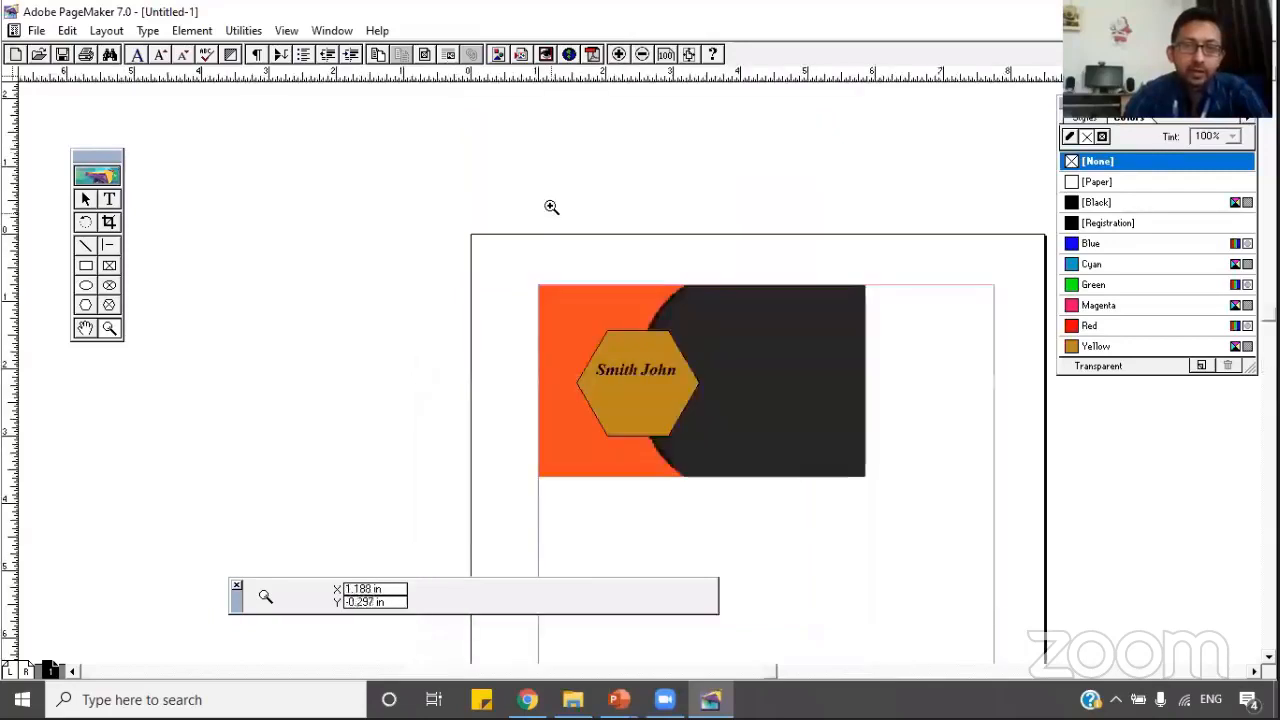
left_click(841, 411)
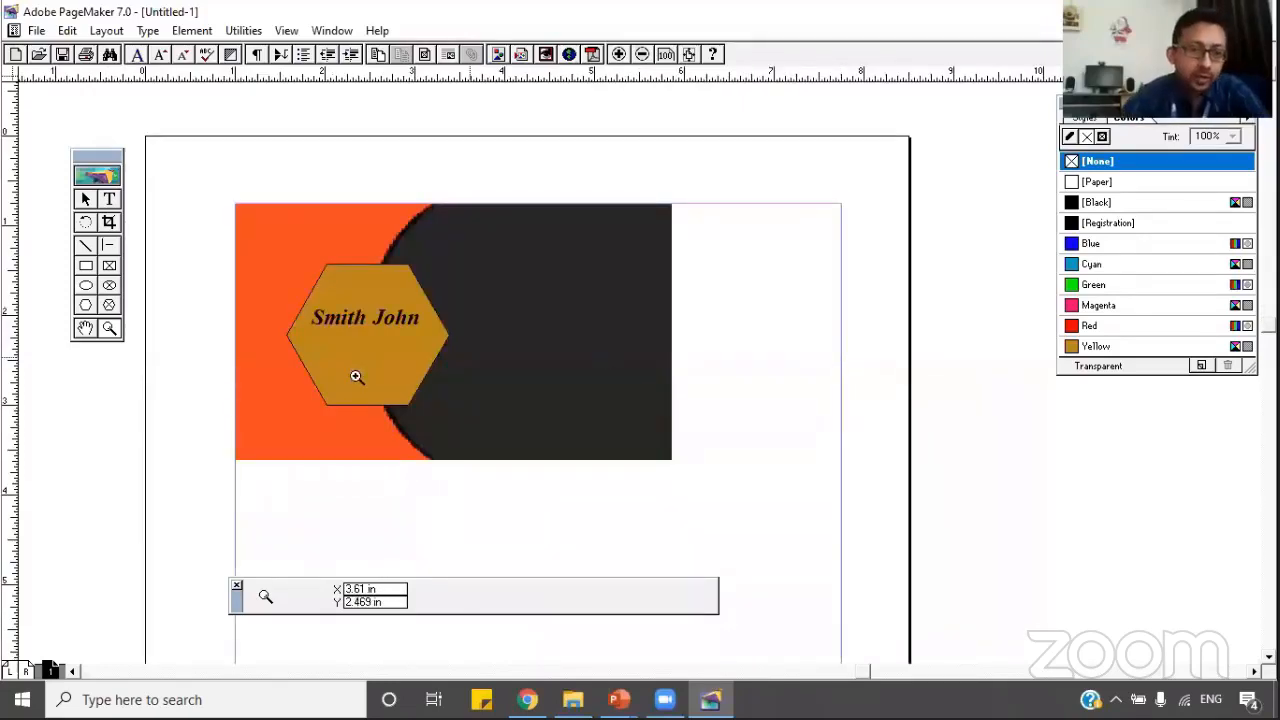
left_click(106, 248)
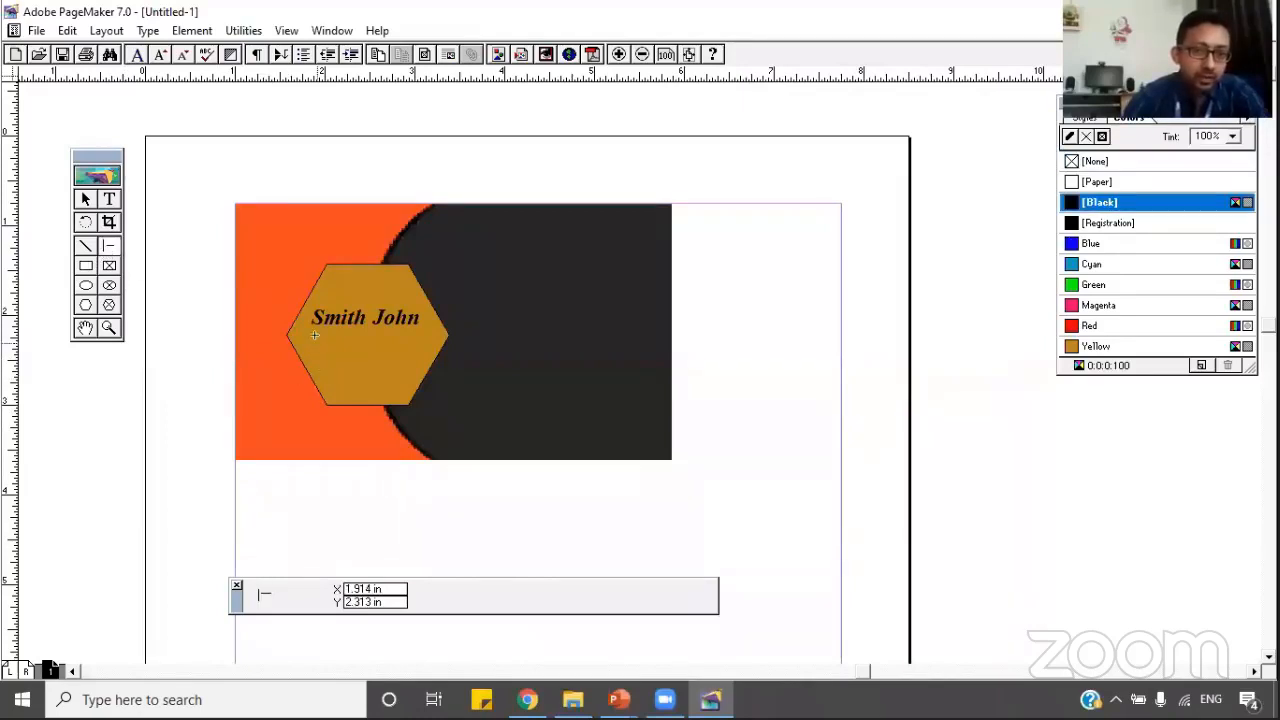
left_click_drag(314, 335, 432, 344)
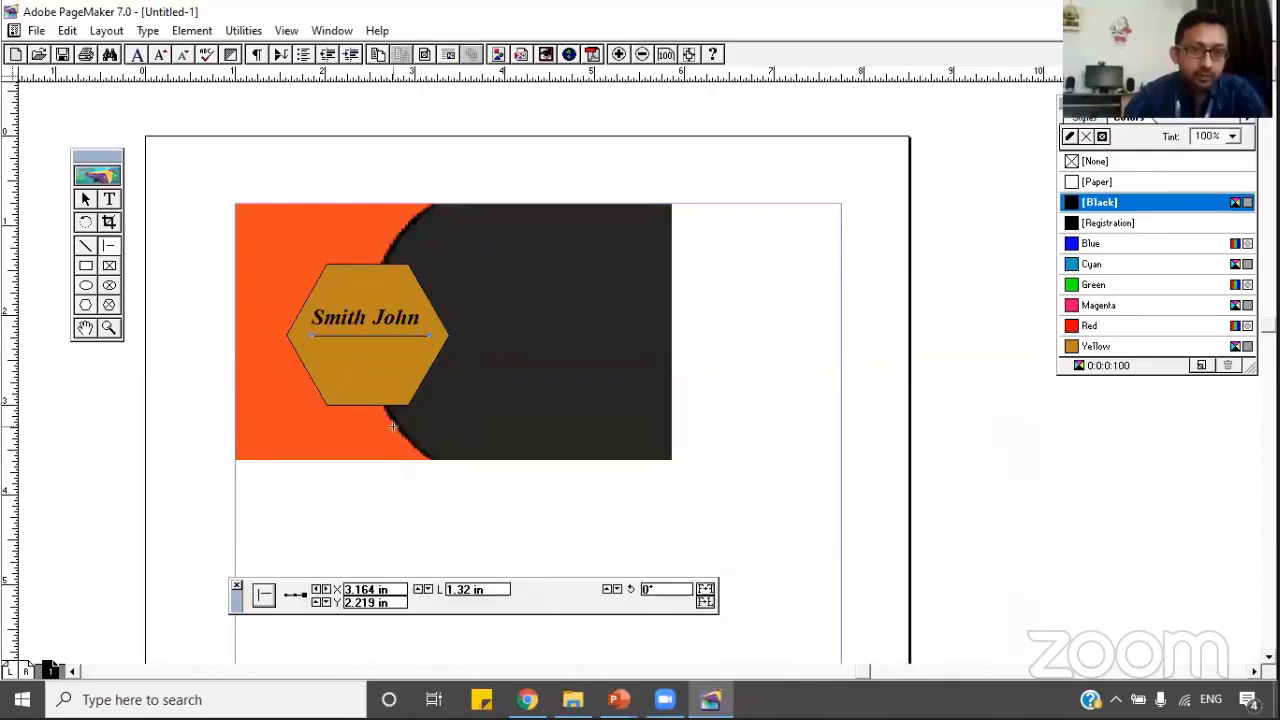
Nudge the line under the name 0.02 in up, closer to the text.
key("Up")
key("Up")
key("Up")
key("Up")
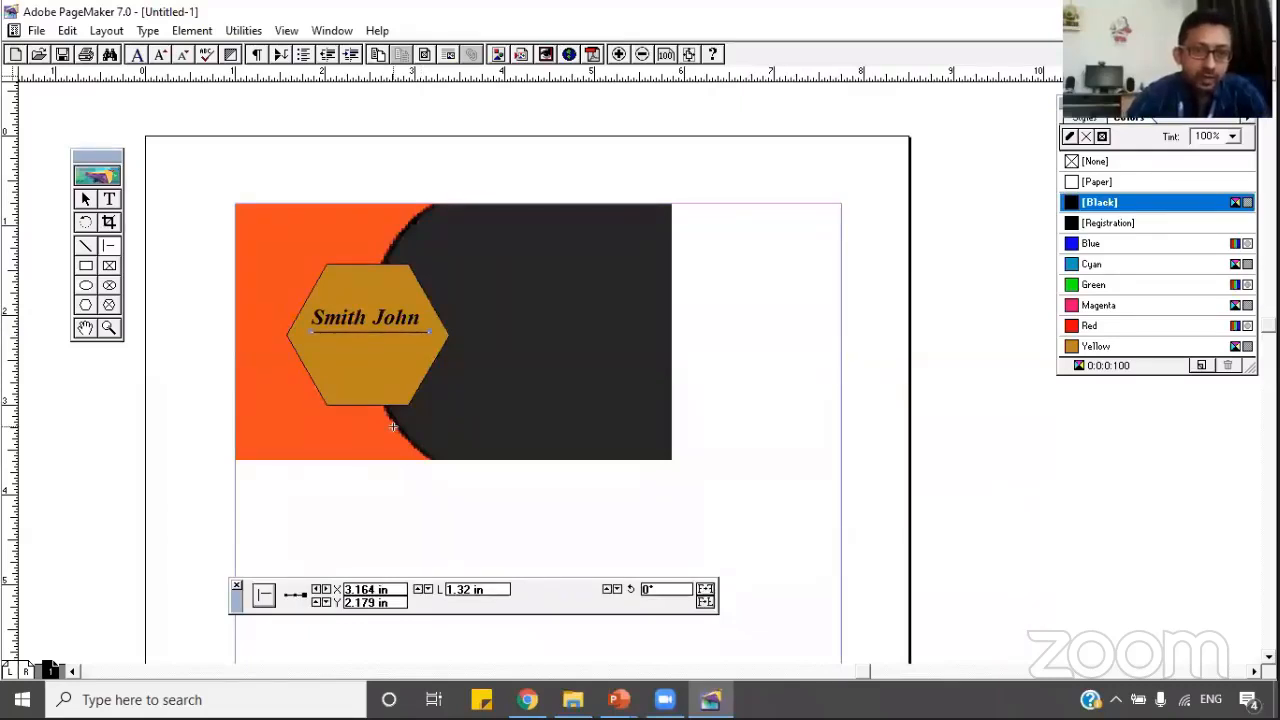
key("Down")
key("Down")
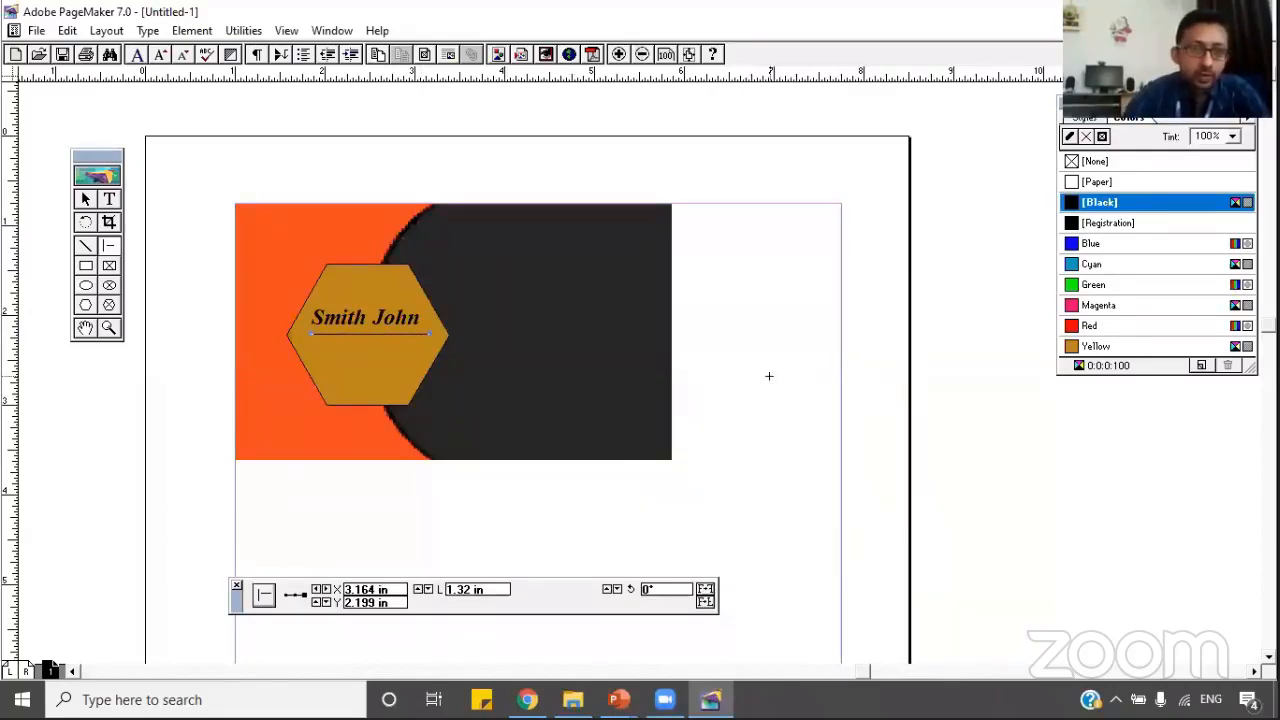
Draw a second, shorter horizontal line about 0.41 in long on the hexagon below the first line.
left_click(88, 247)
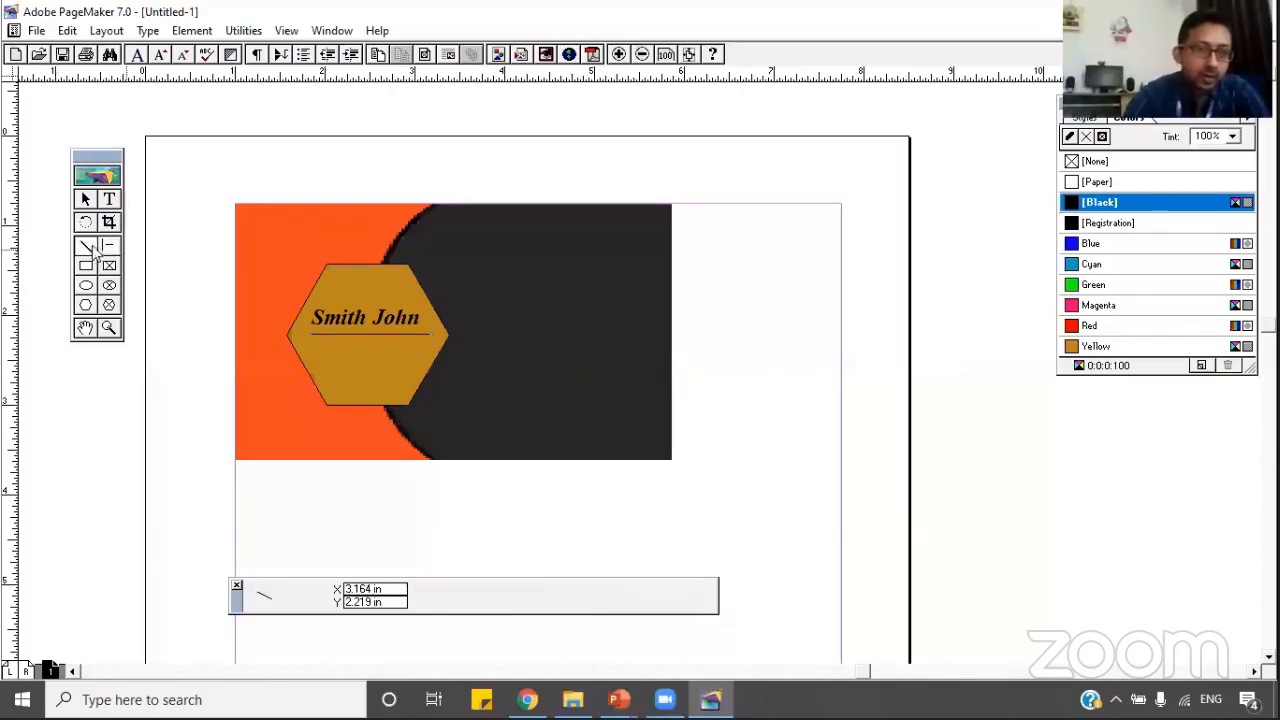
left_click(109, 247)
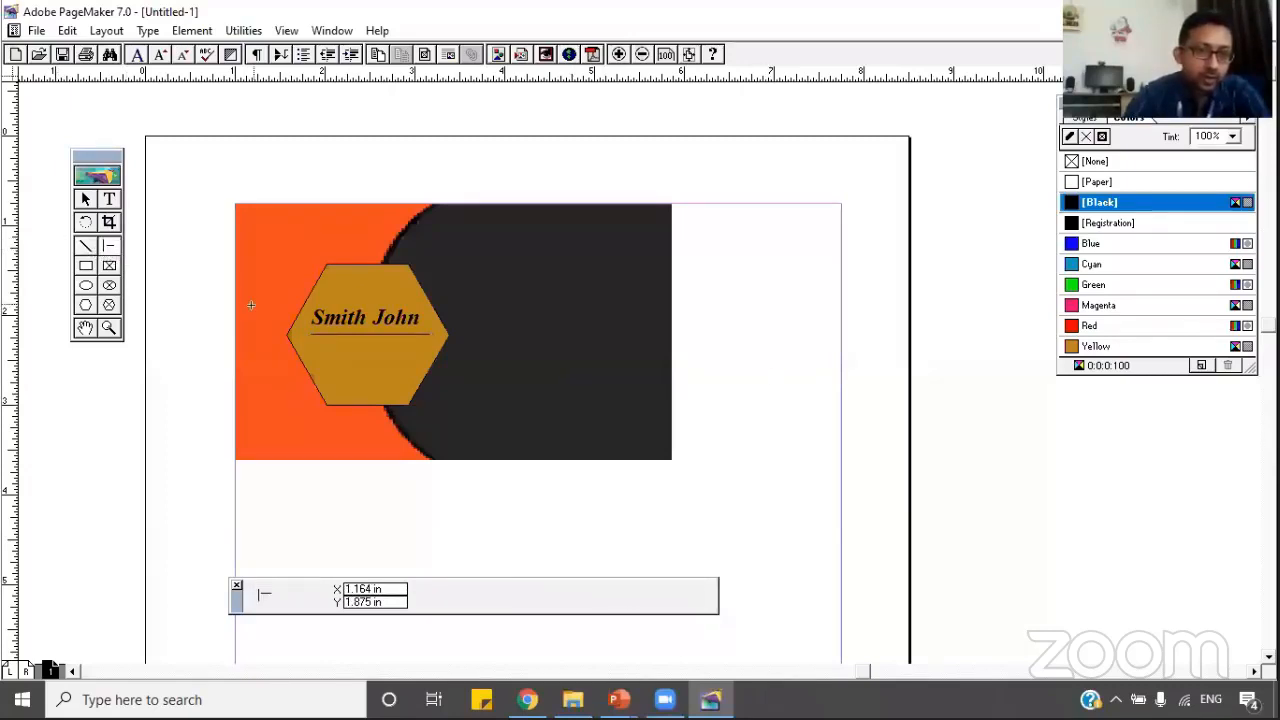
left_click_drag(326, 362, 363, 360)
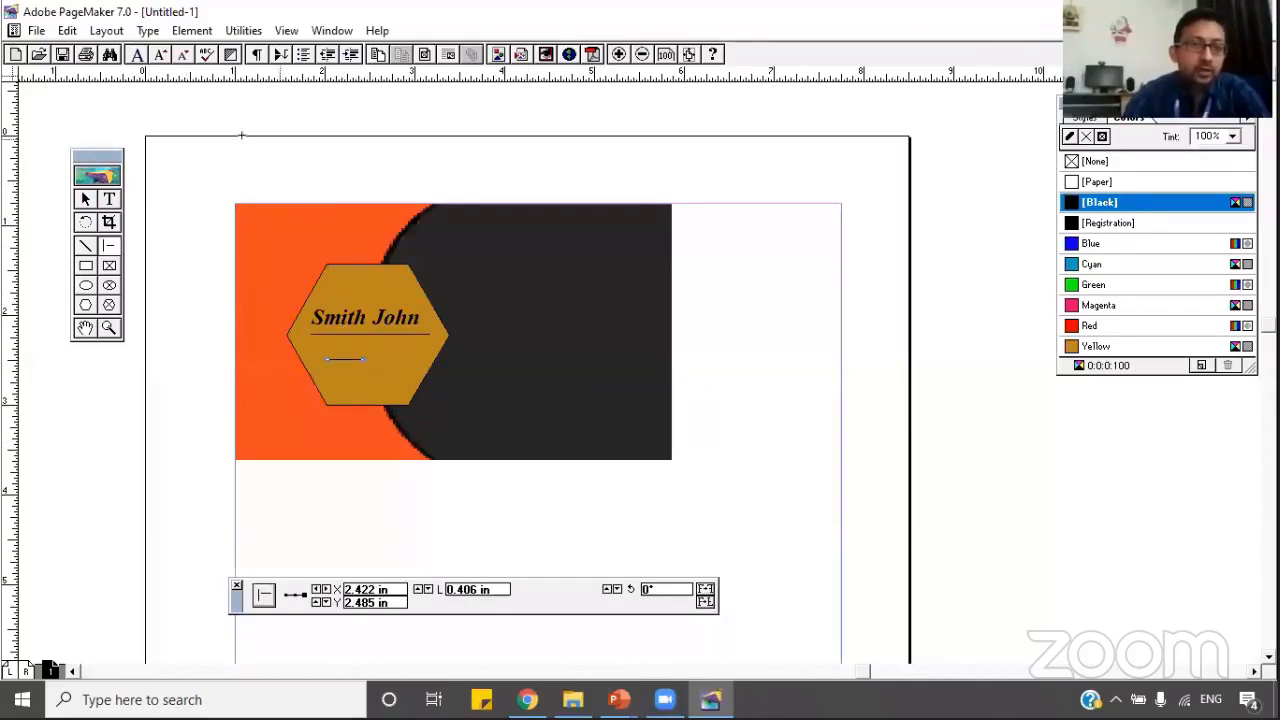
Try stroke weights of 8 pt and 6 pt on the short line inside the hexagon.
left_click(194, 31)
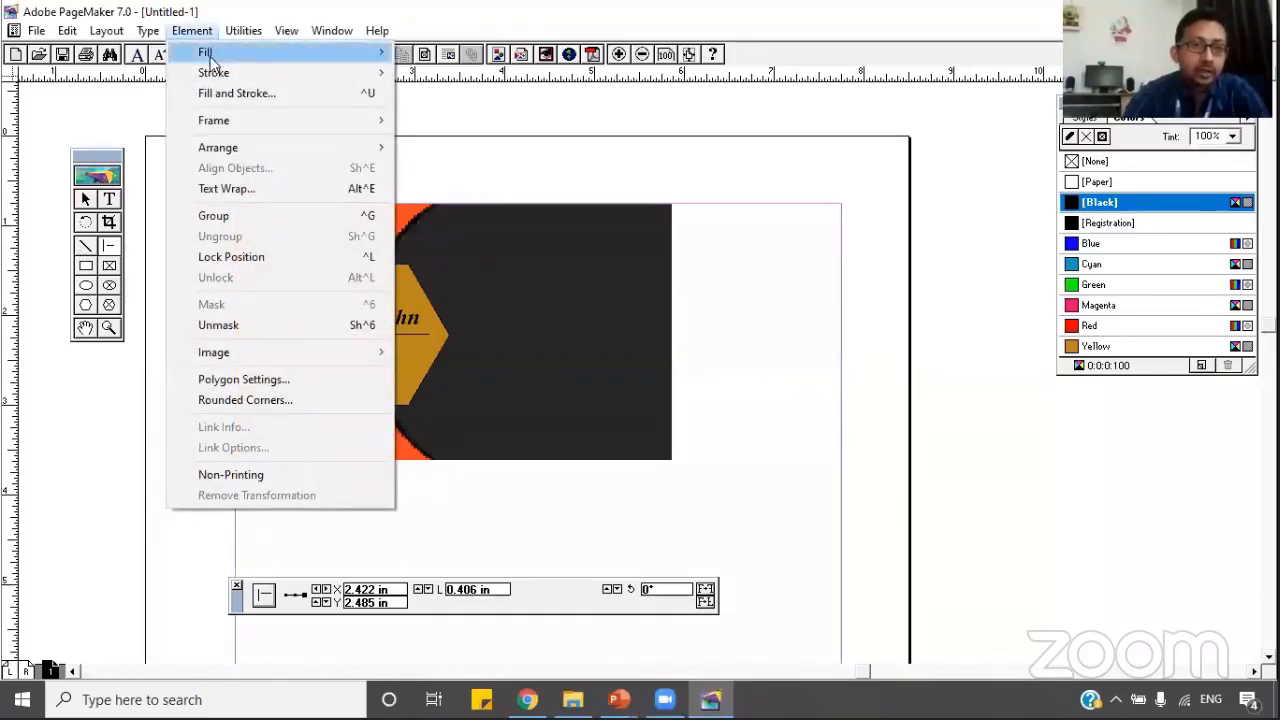
mouse_move(215, 73)
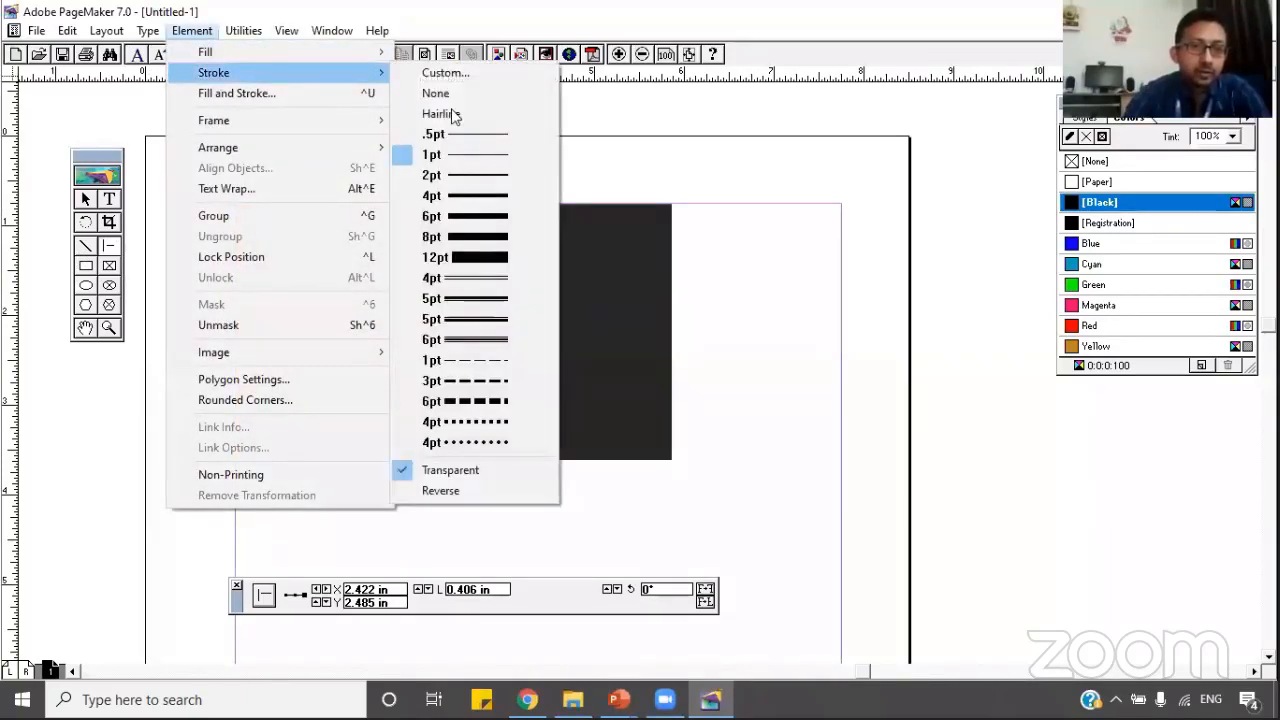
left_click(476, 236)
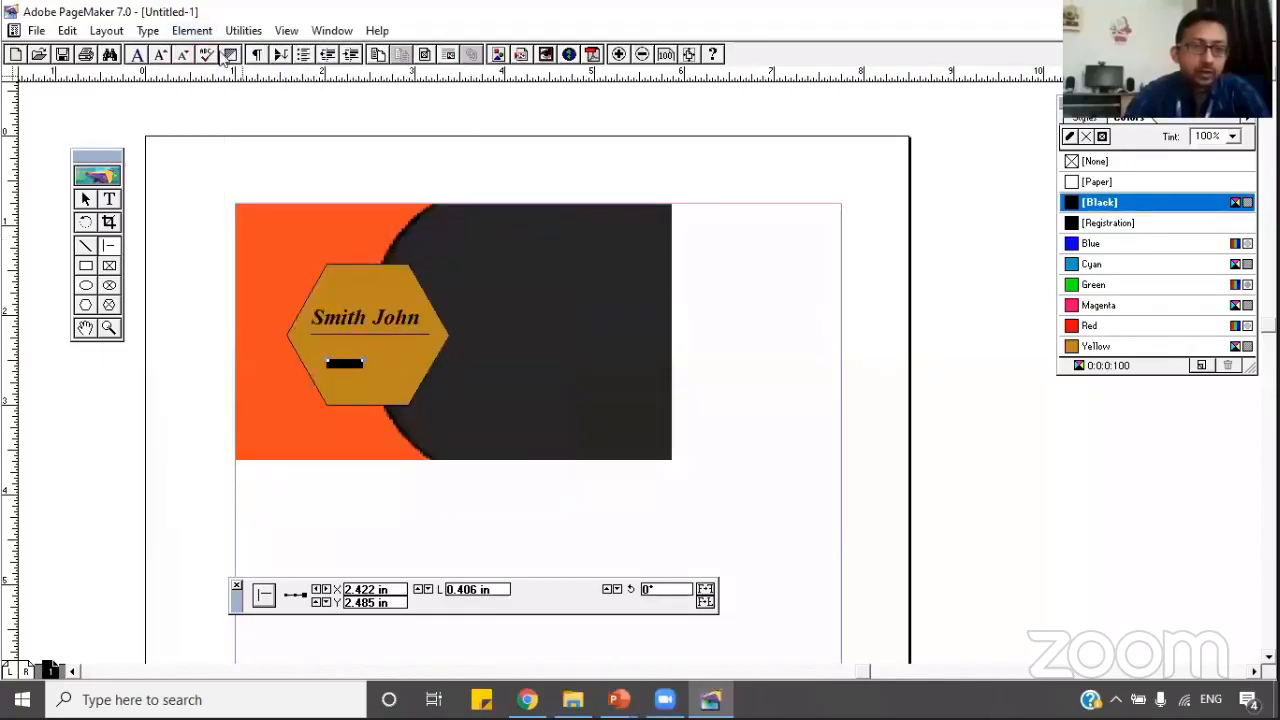
left_click(192, 31)
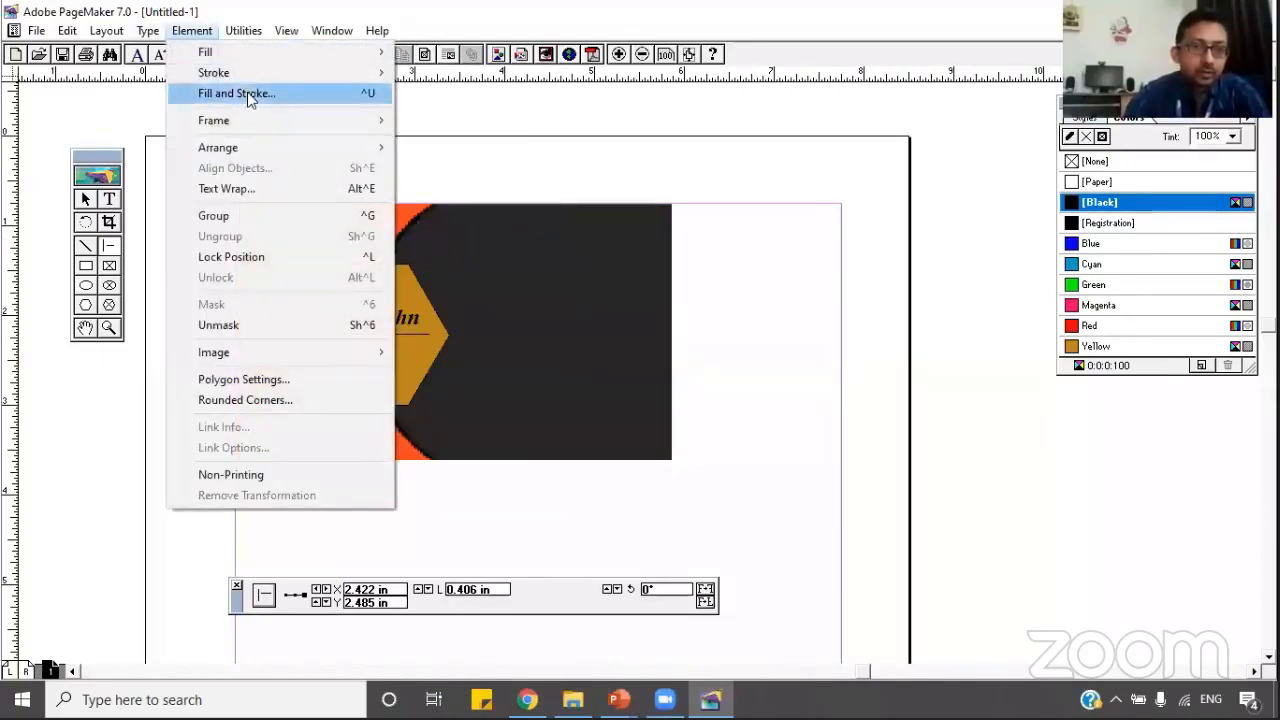
mouse_move(253, 75)
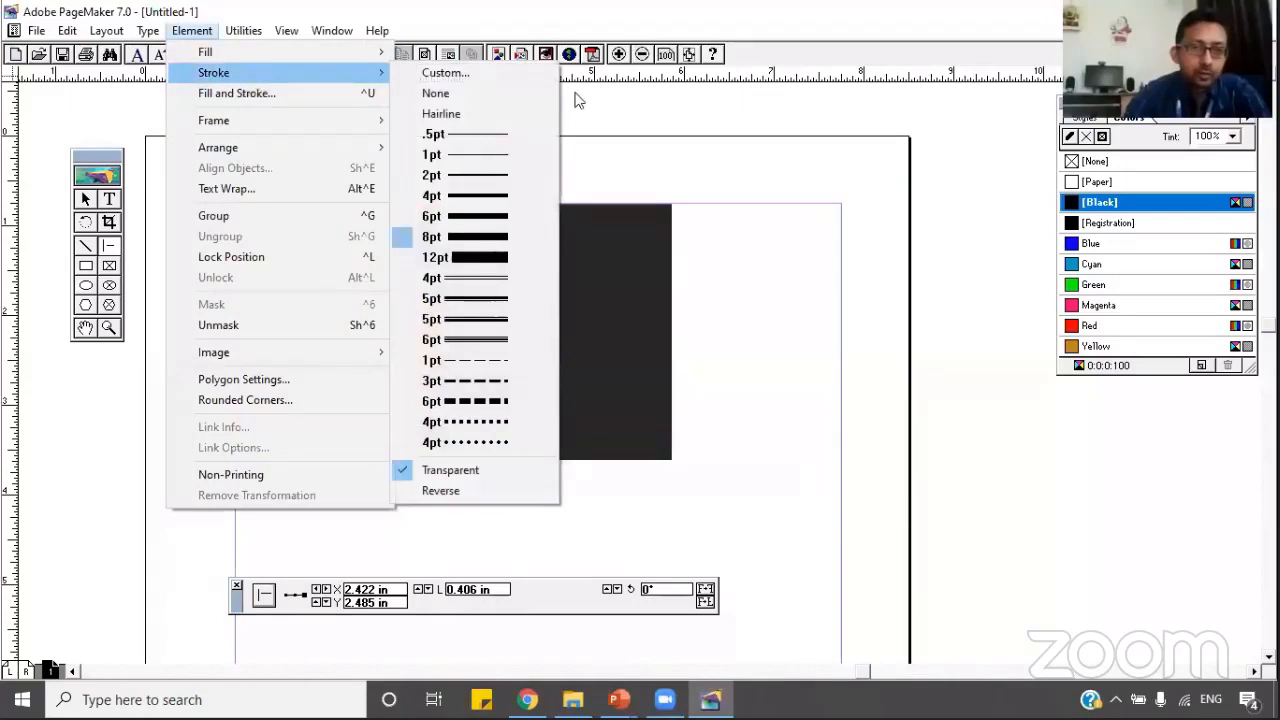
left_click(498, 218)
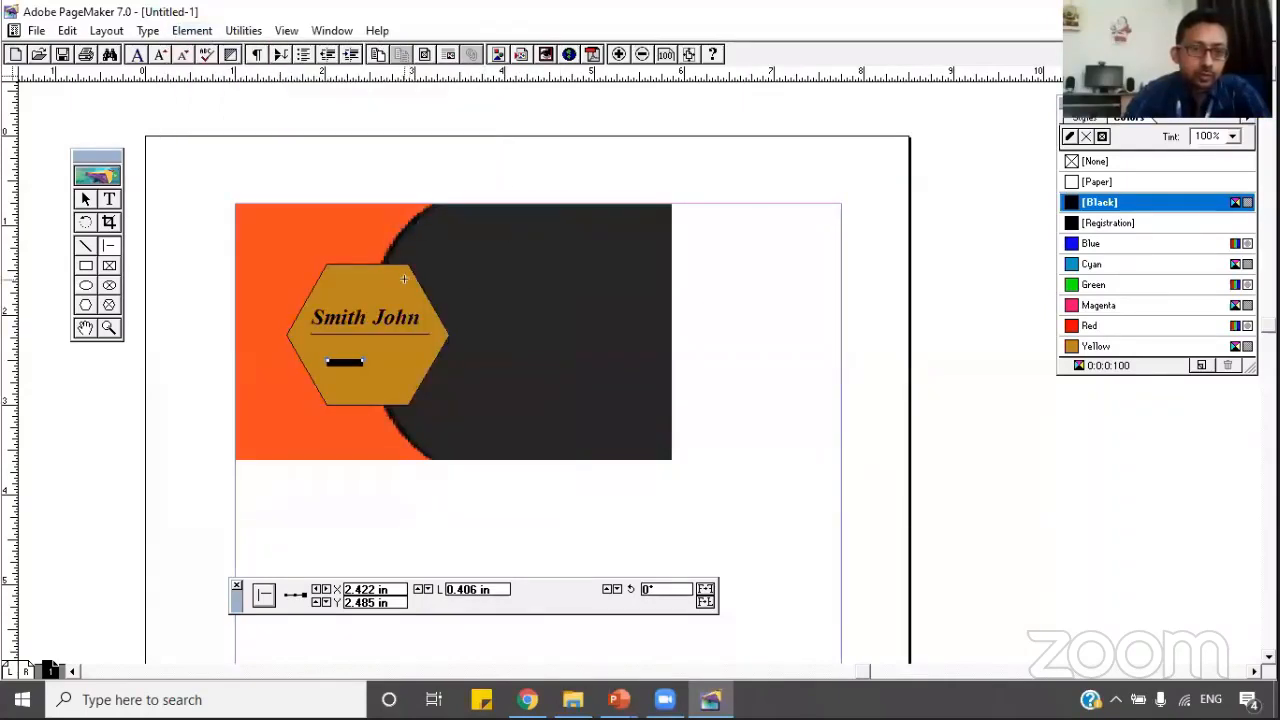
Set the short line's stroke weight to 4 pt solid.
left_click(191, 30)
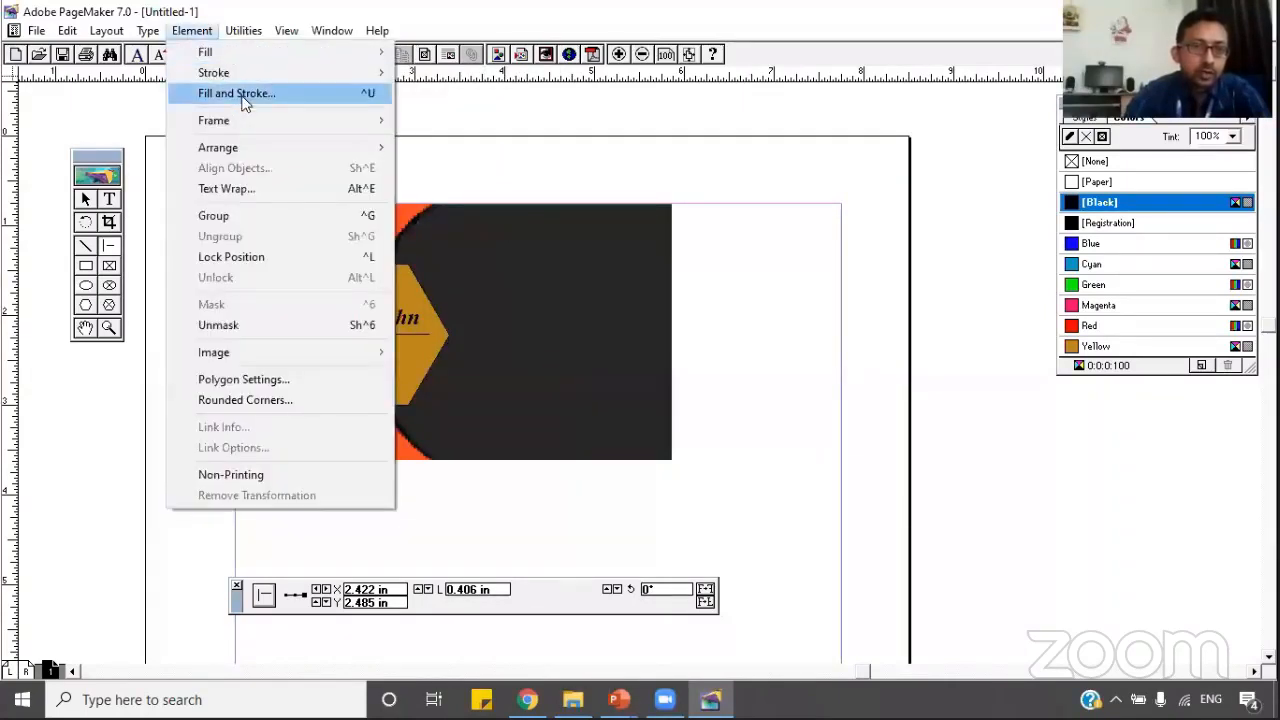
mouse_move(248, 72)
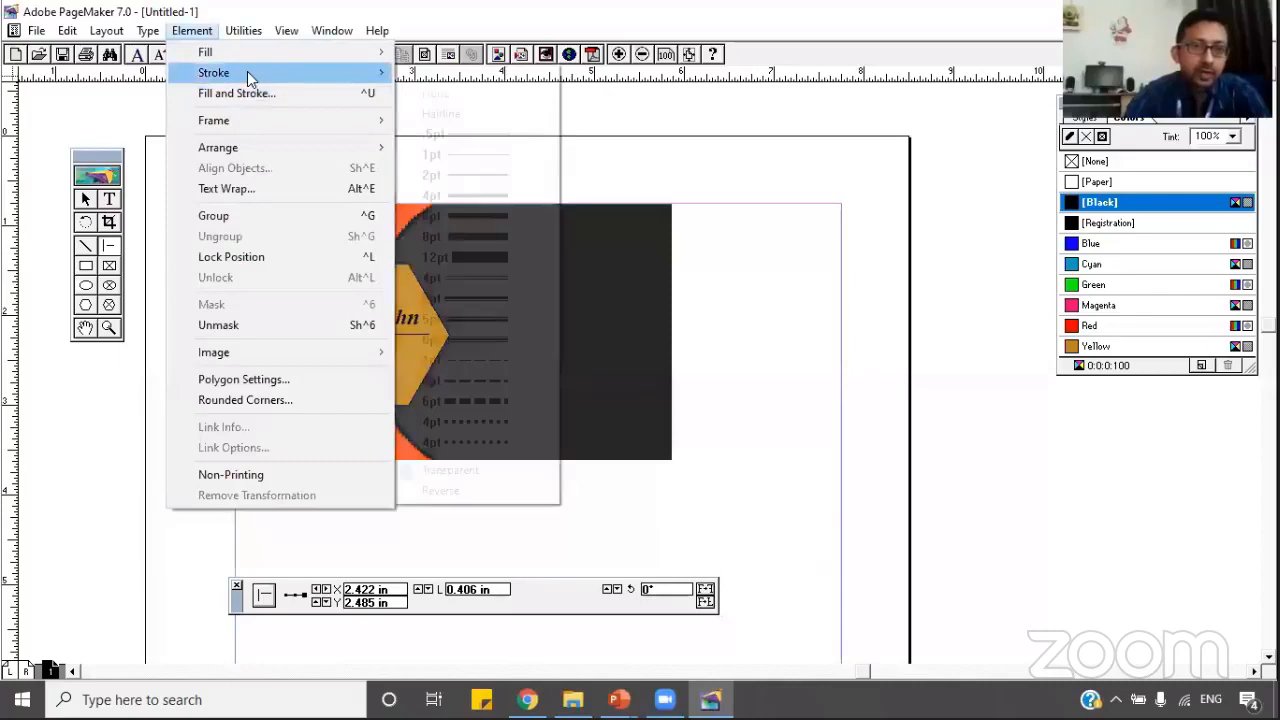
left_click(474, 200)
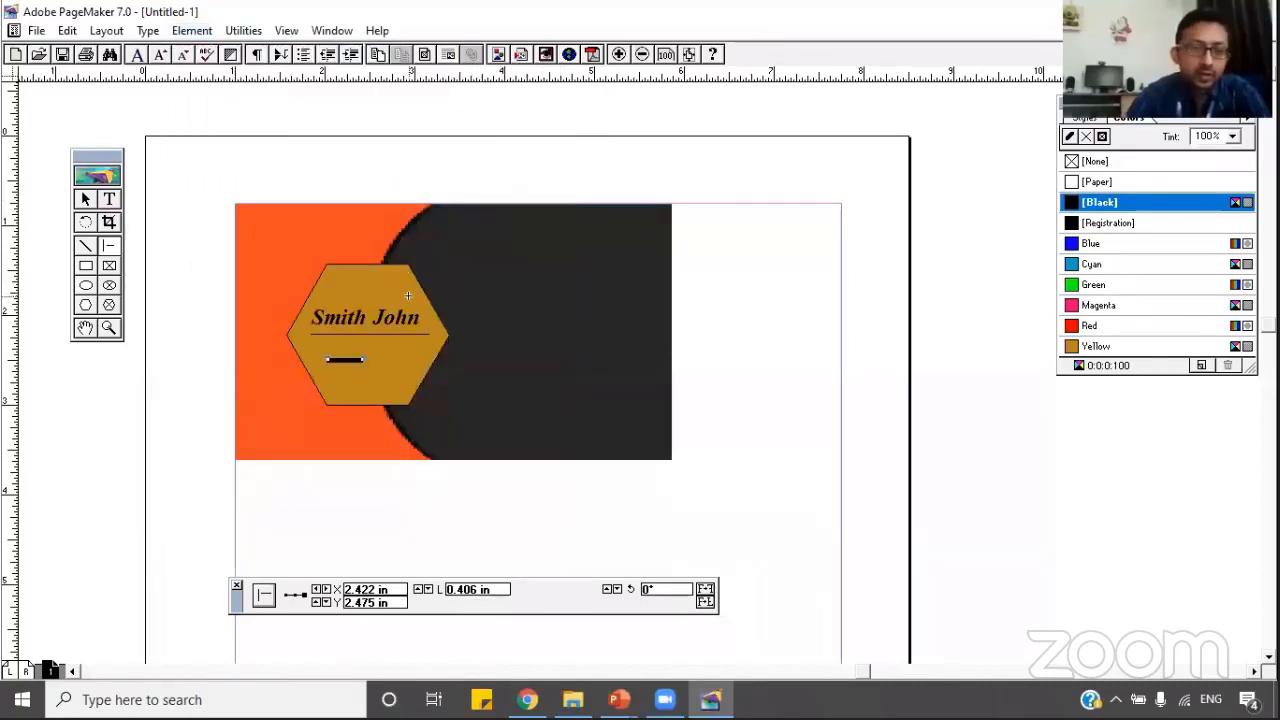
Nudge the short thick line 0.30 in up and 0.17 in left onto the start of the long line, then deselect it.
key("Up")
key("Up")
key("Up")
key("Up")
key("Up")
key("Up")
key("Up")
key("Up")
key("Up")
key("Up")
key("Up")
key("Up")
key("Up")
key("Up")
key("Up")
key("Up")
key("Up")
key("Up")
key("Up")
key("Up")
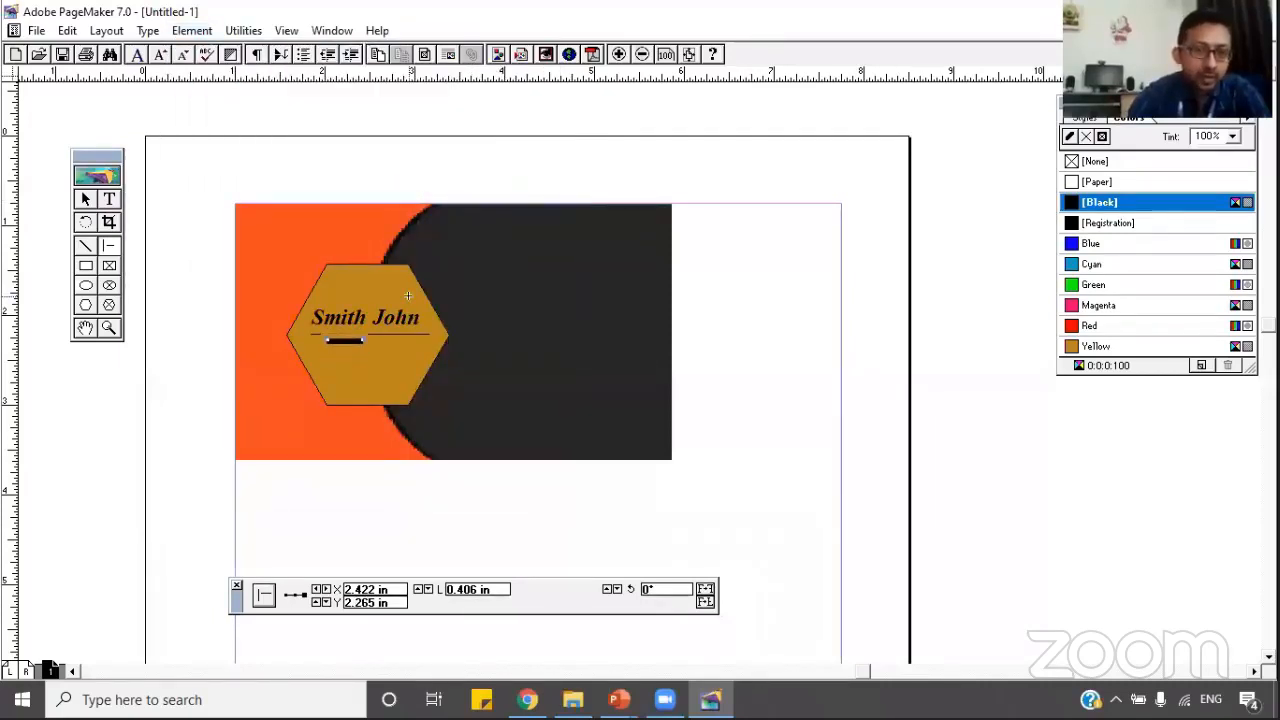
key("Up")
key("Up")
key("Up")
key("Up")
key("Up")
key("Up")
key("Up")
key("Left")
key("Left")
key("Left")
key("Left")
key("Left")
key("Left")
key("Left")
key("Left")
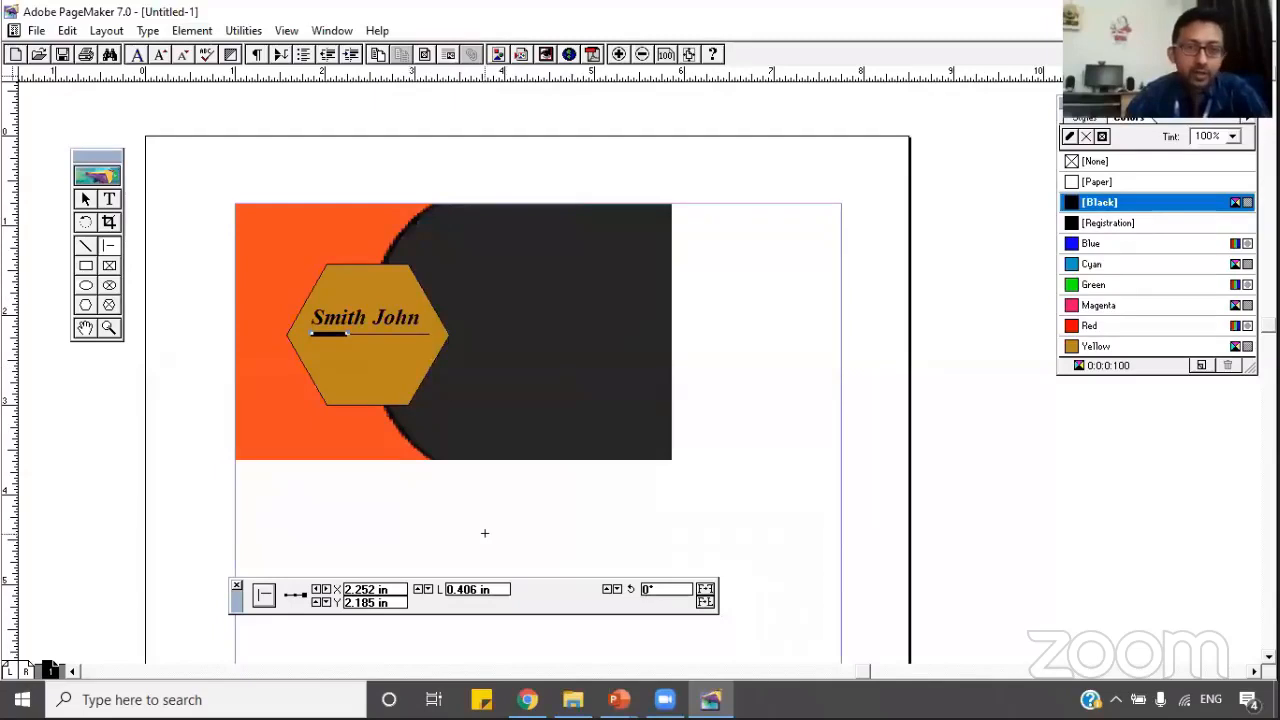
left_click(86, 200)
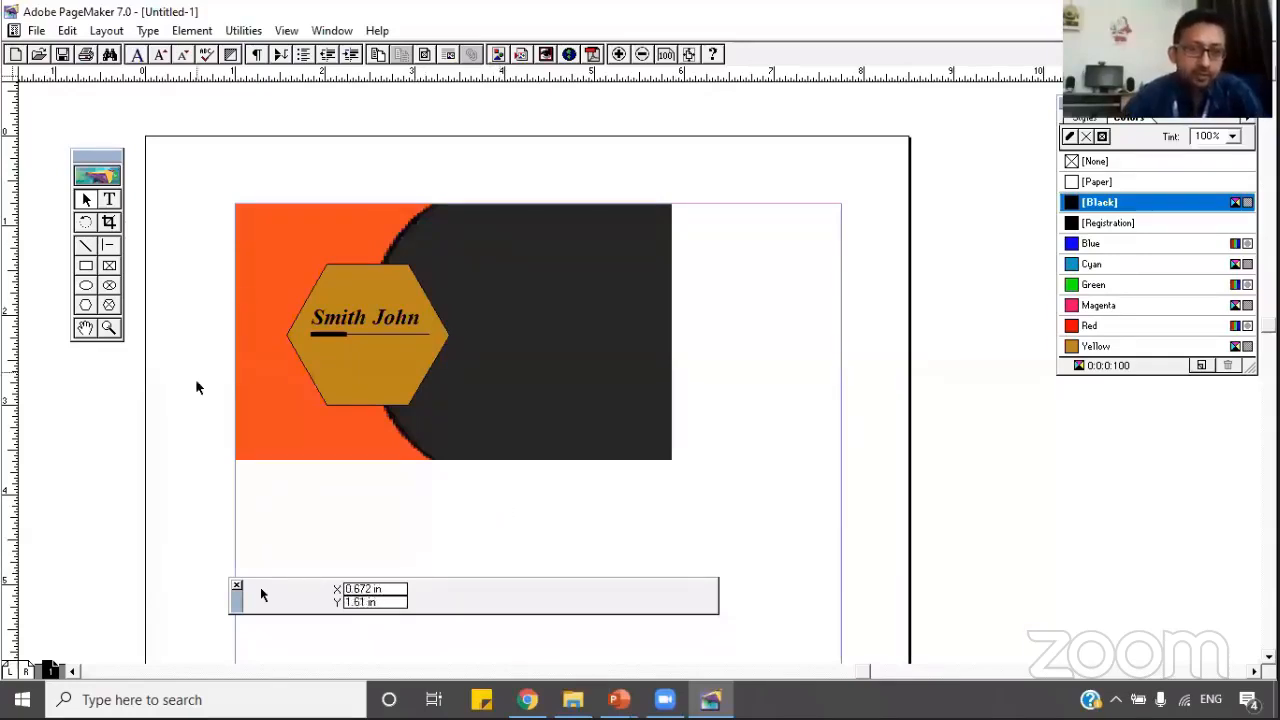
Add a text line reading "CEO" on the blank page area below the background image.
left_click(109, 199)
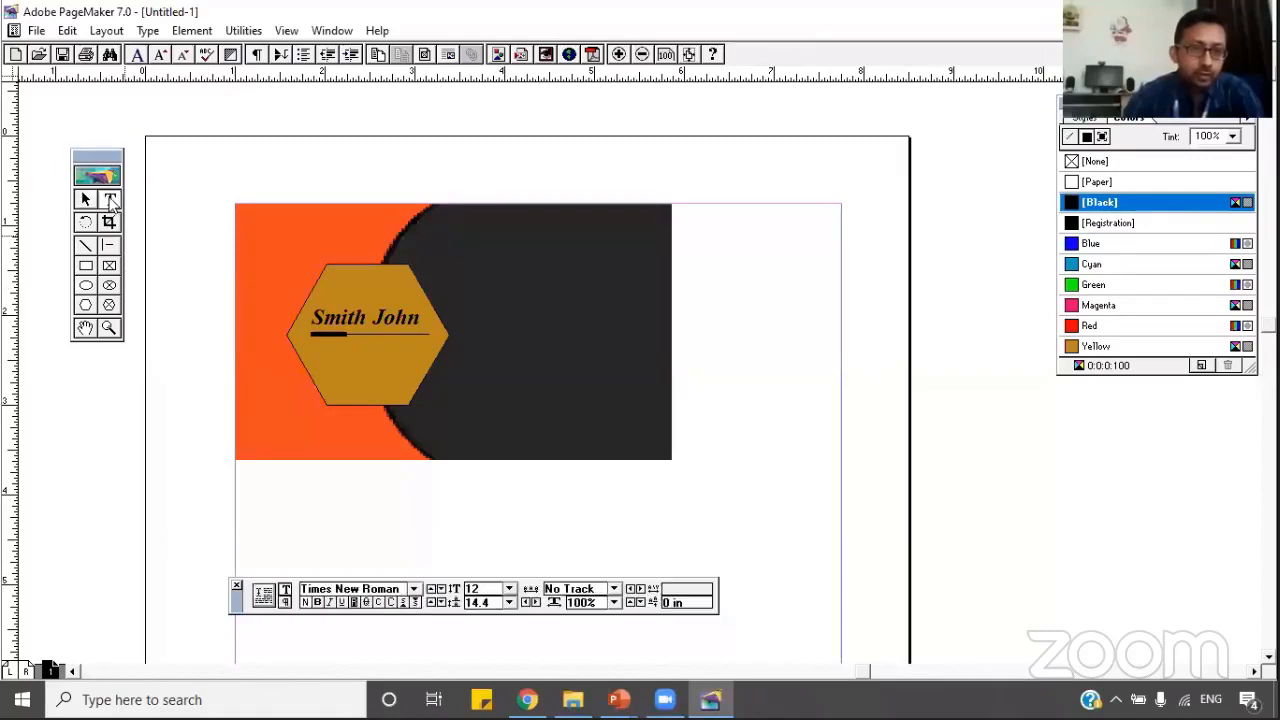
left_click(346, 499)
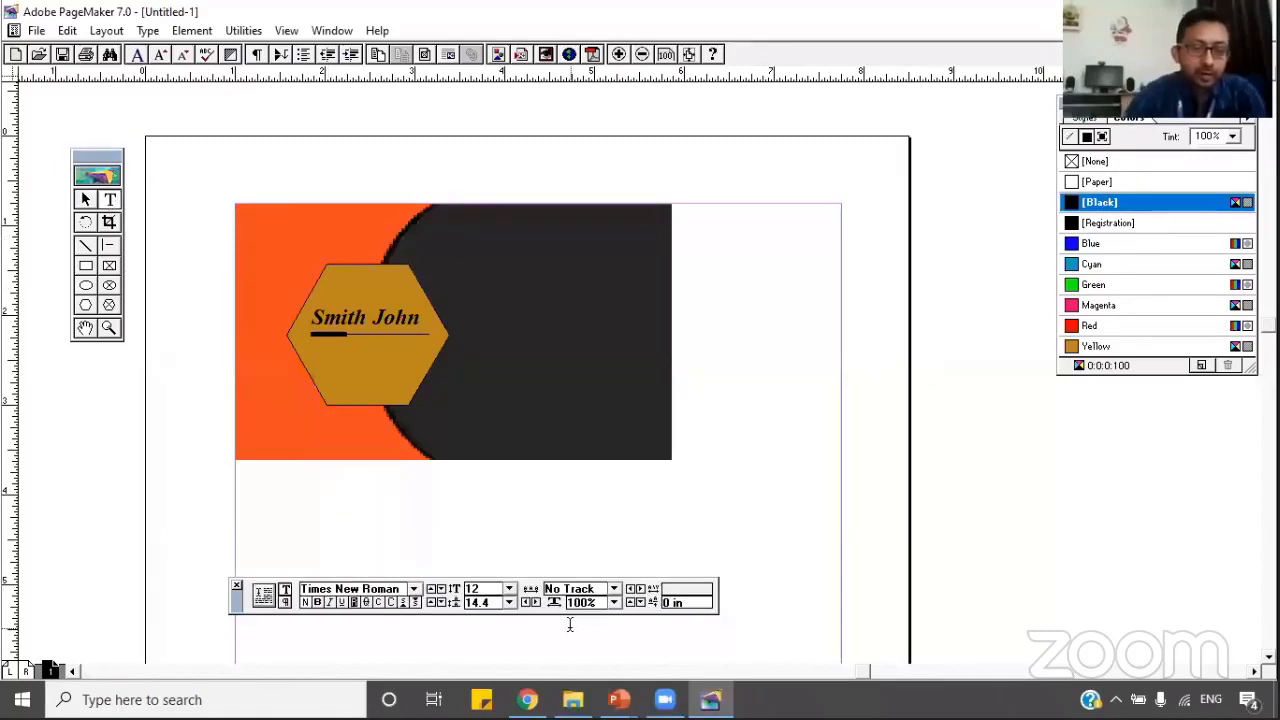
type("CEO")
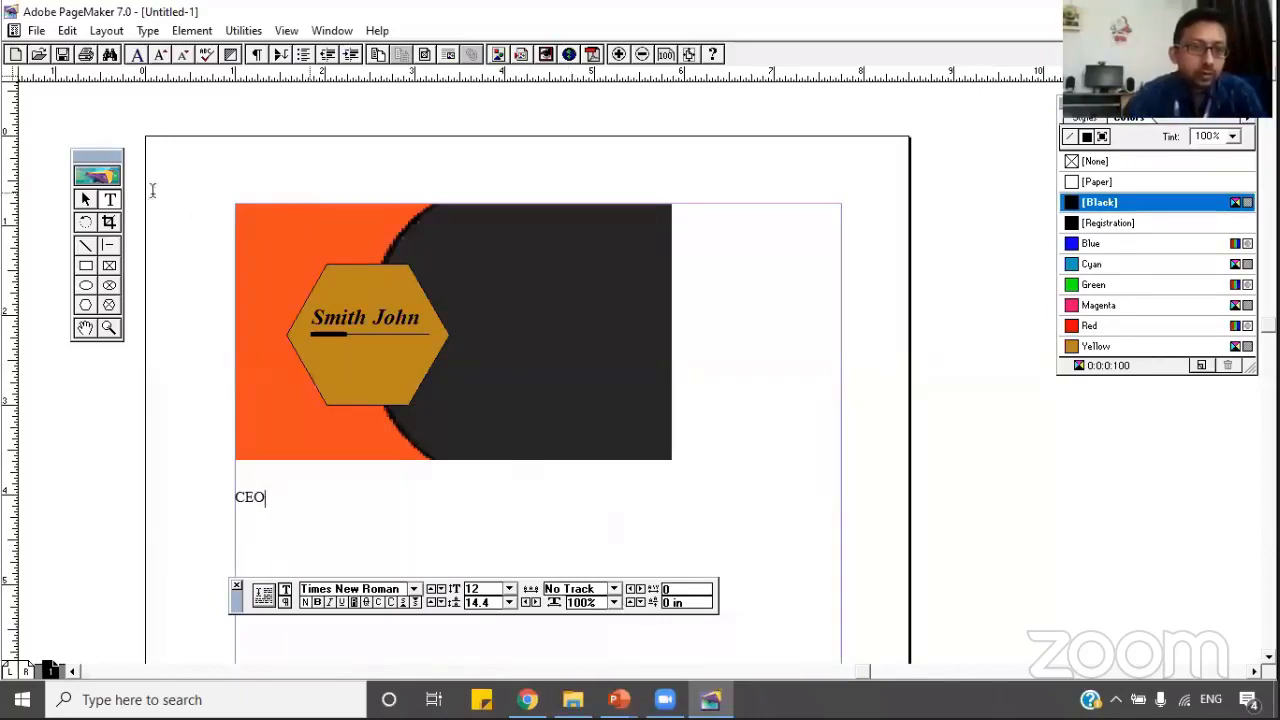
Move the CEO text block into the lower part of the hexagon and narrow it to about 0.78 in wide.
left_click(87, 201)
left_click(260, 501)
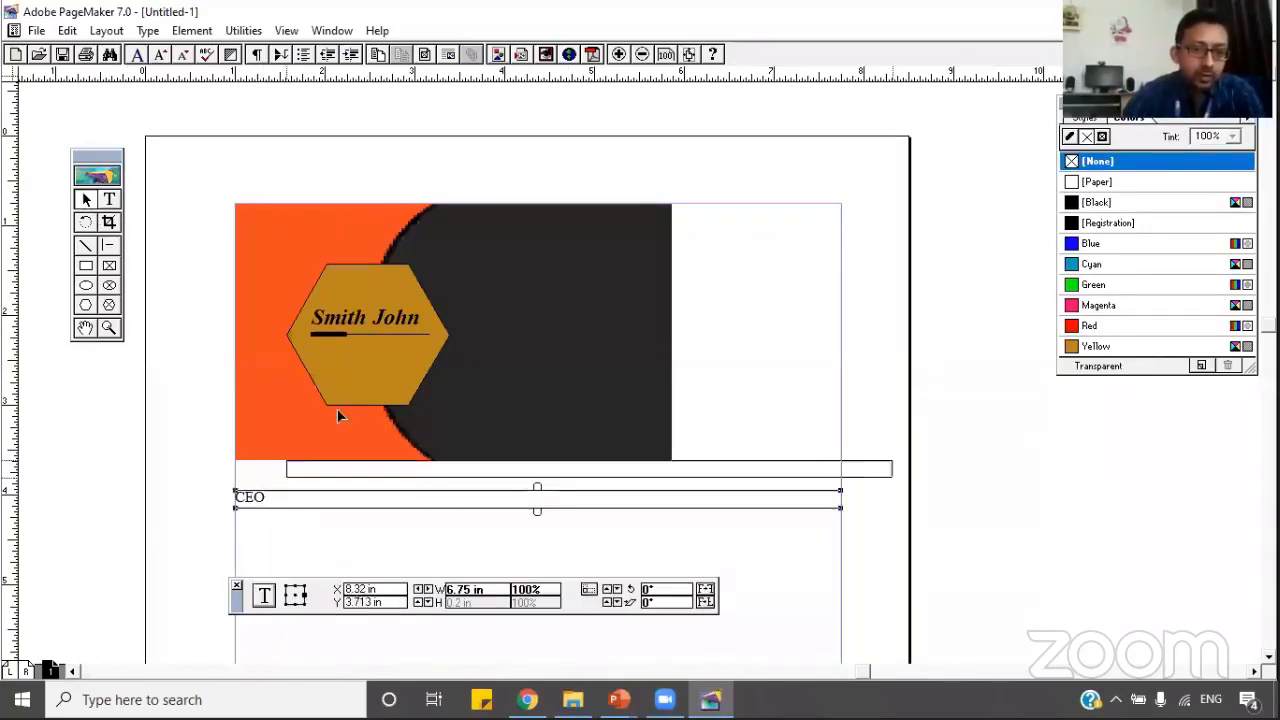
left_click_drag(337, 410, 350, 380)
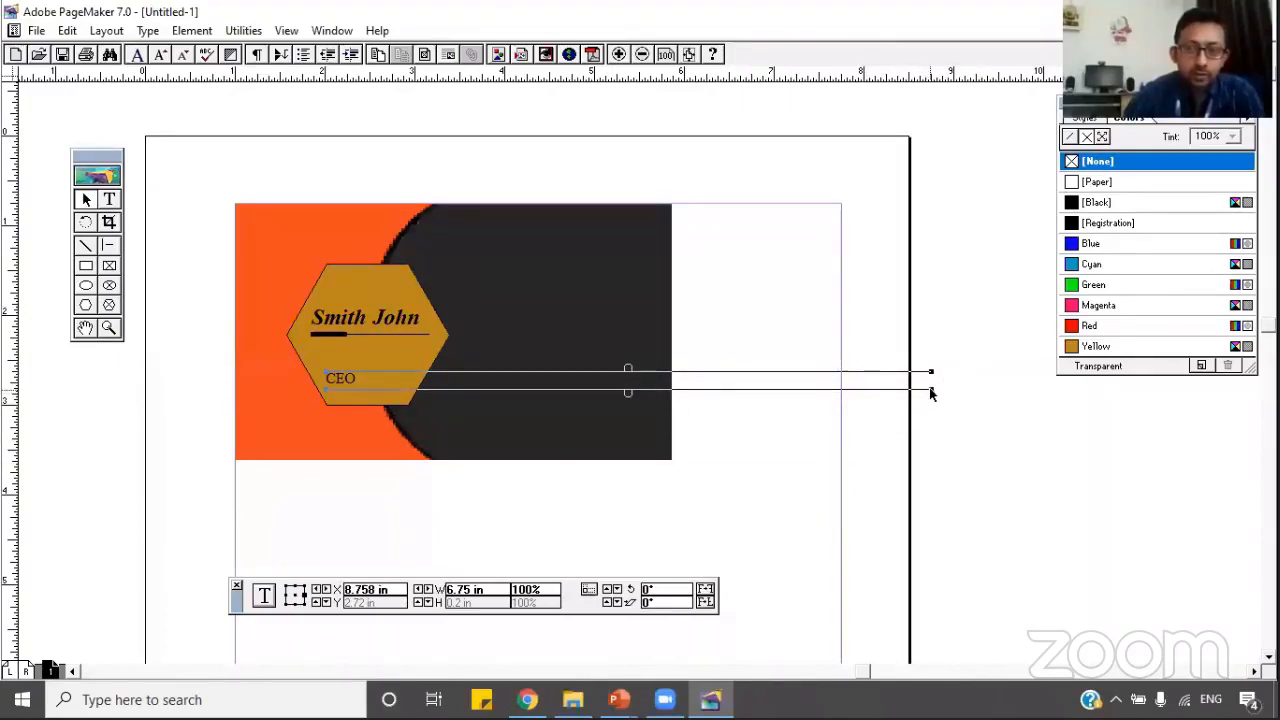
left_click_drag(930, 393, 682, 348)
left_click_drag(396, 384, 399, 388)
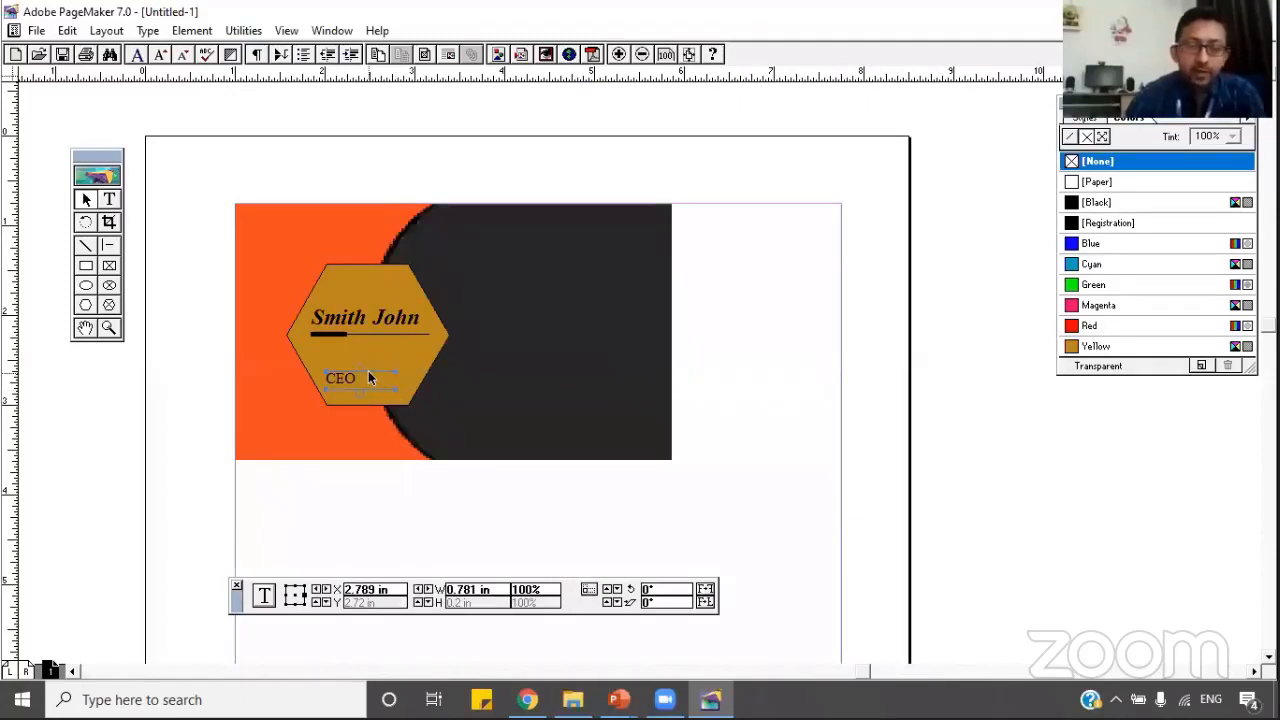
Nudge the CEO text block about 0.36 in up and 0.17 in left, directly under the thick line's start, then deselect it.
key("Up")
key("Up")
key("Up")
key("Up")
key("Up")
key("Up")
key("Up")
key("Up")
key("Up")
key("Up")
key("Up")
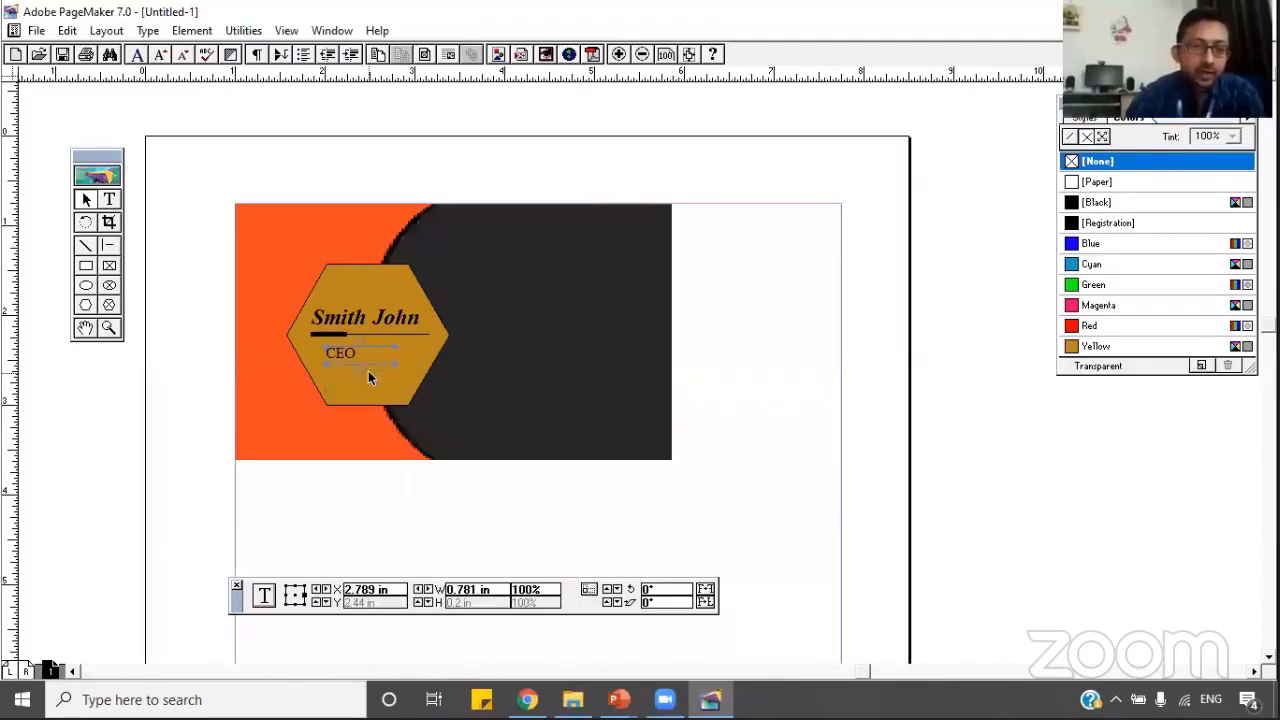
key("Left")
key("Left")
key("Left")
key("Left")
key("Left")
key("Left")
key("Left")
key("Left")
key("Left")
key("Left")
key("Up")
key("Up")
key("Up")
key("Up")
key("Up")
key("Up")
key("Up")
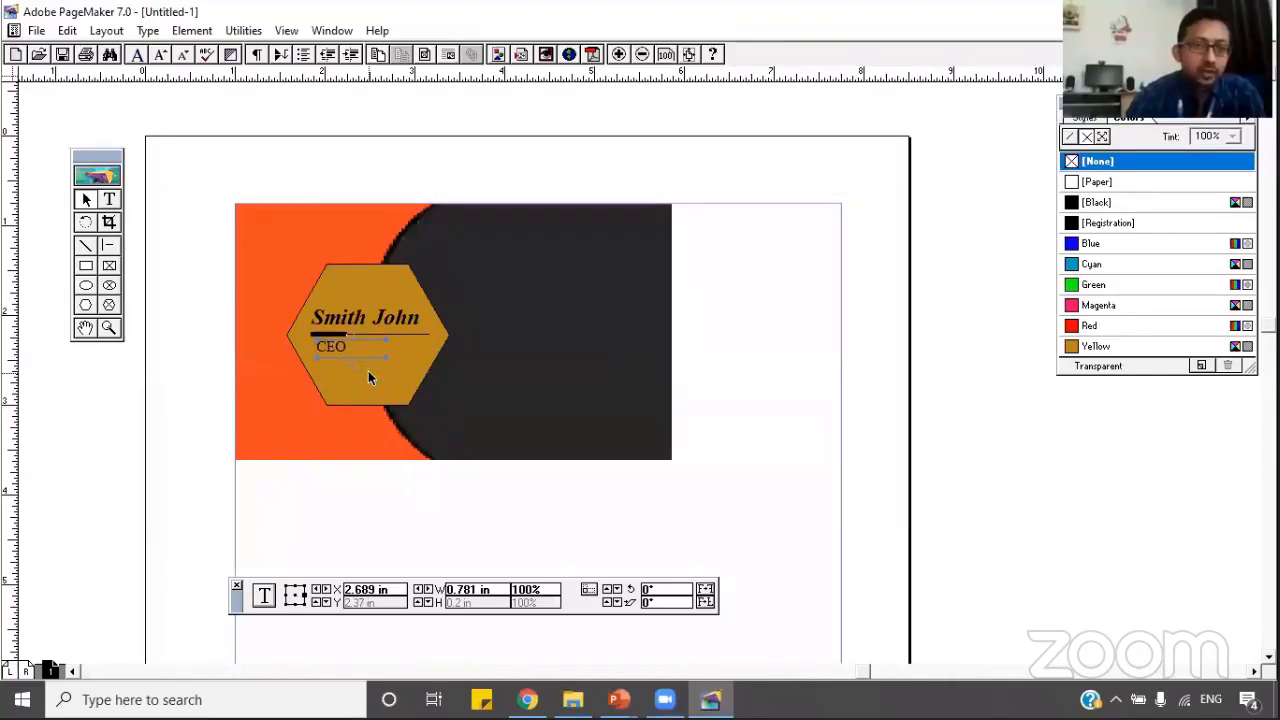
key("Left")
key("Left")
key("Left")
key("Up")
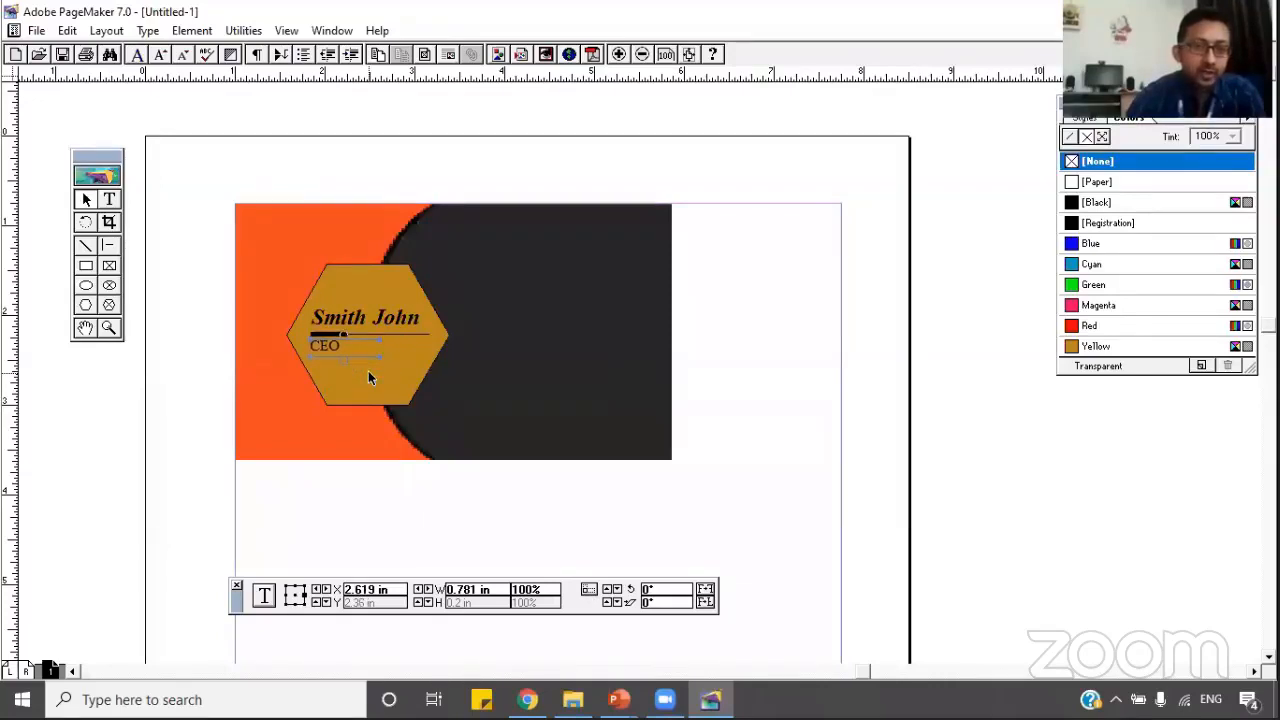
key("Left")
key("Left")
key("Down")
left_click(447, 529)
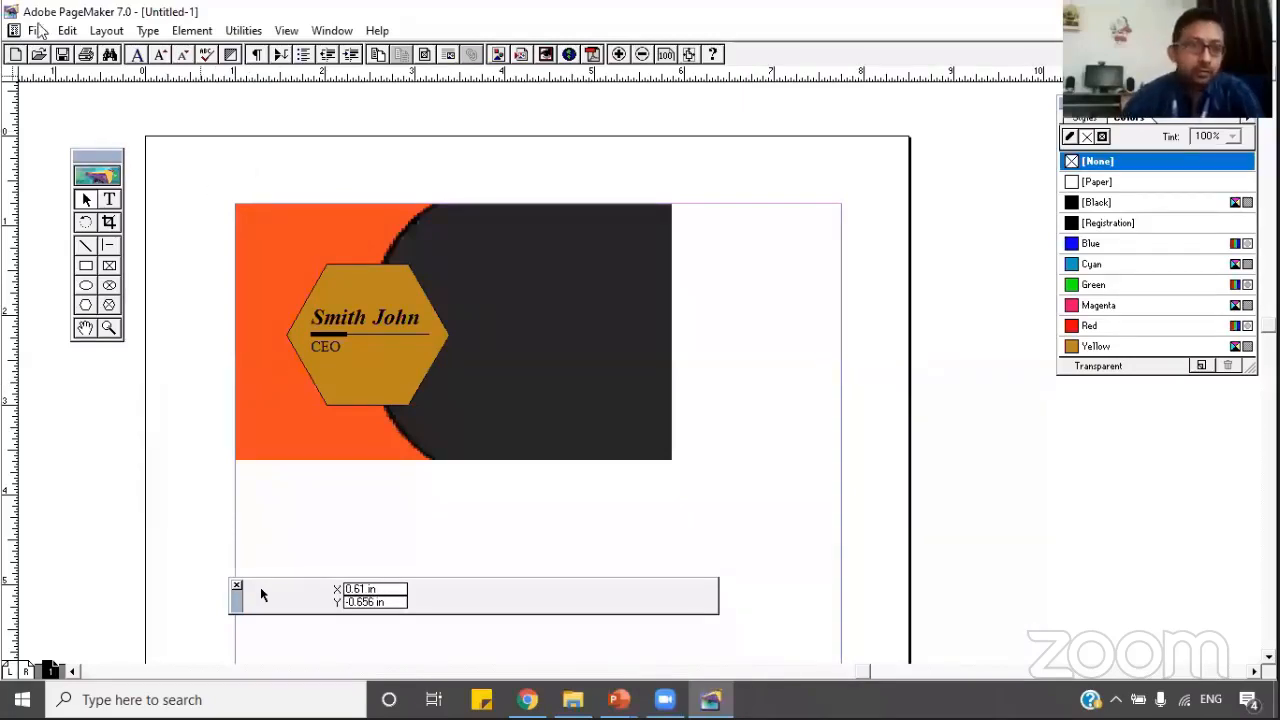
Place Icons.jpg from the Clipart folder on the dark area of the card, about 0.80 in wide and 1.56 in high.
left_click(38, 30)
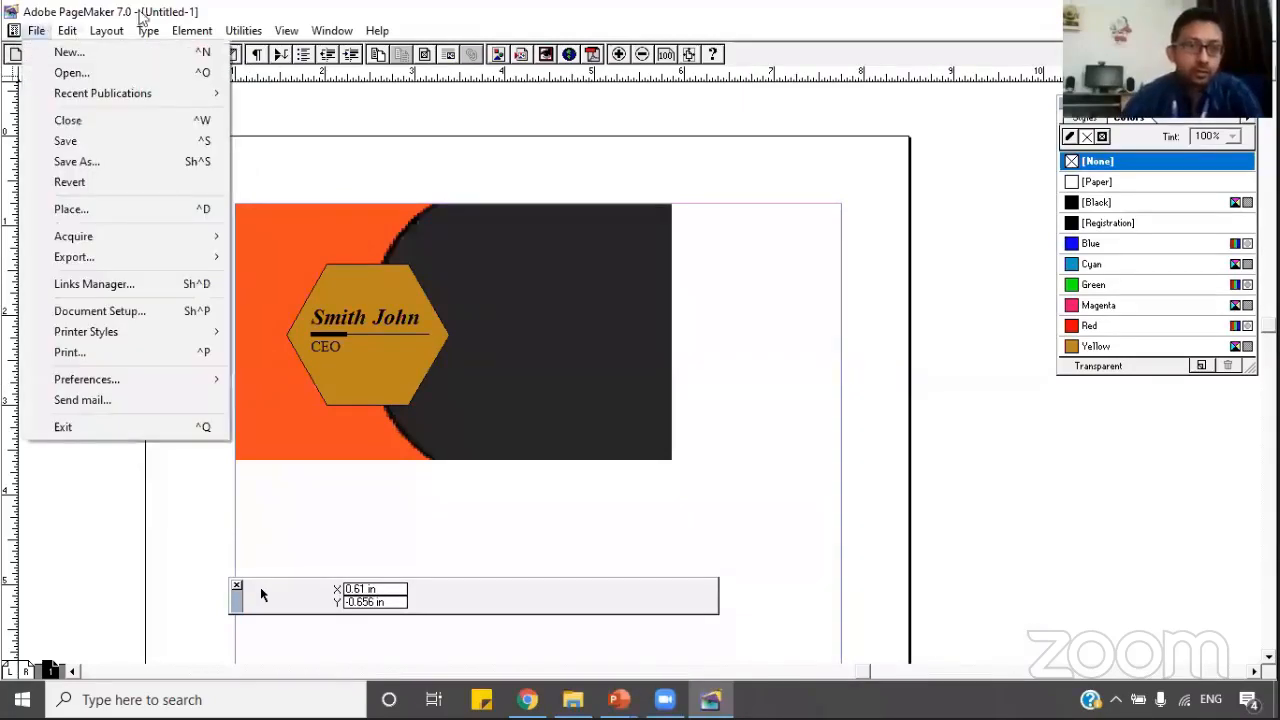
mouse_move(140, 34)
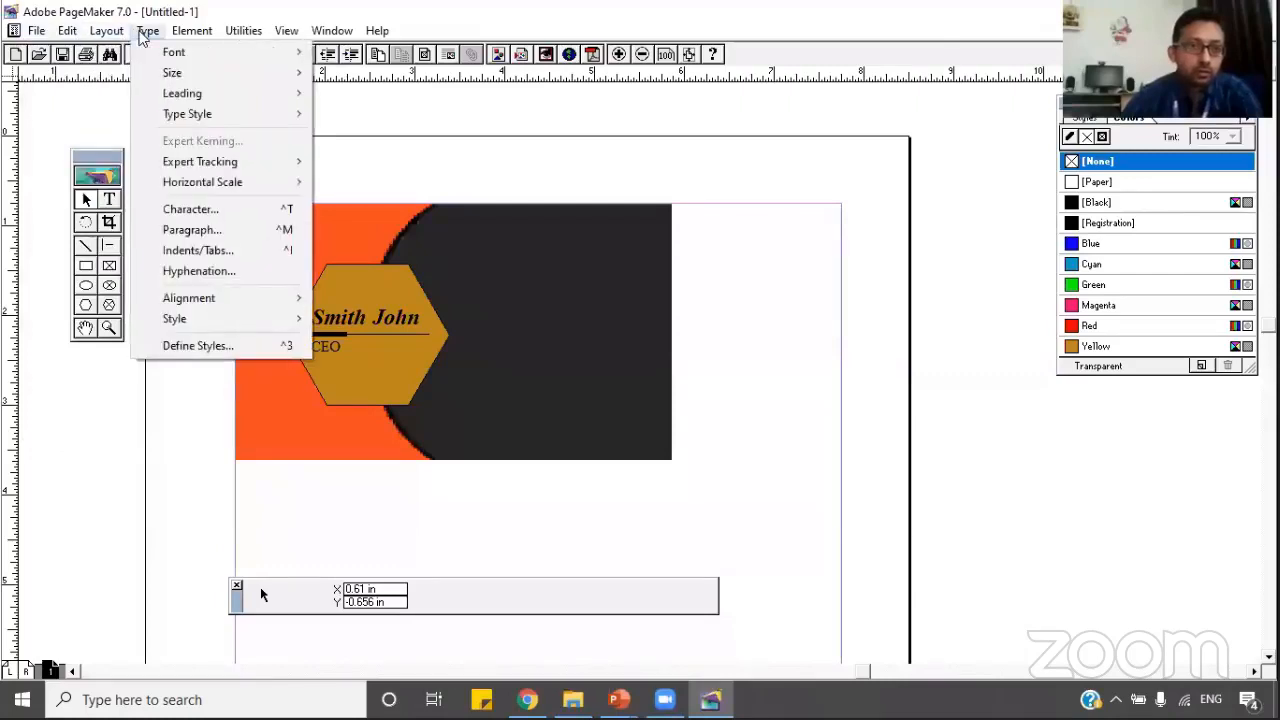
left_click(36, 30)
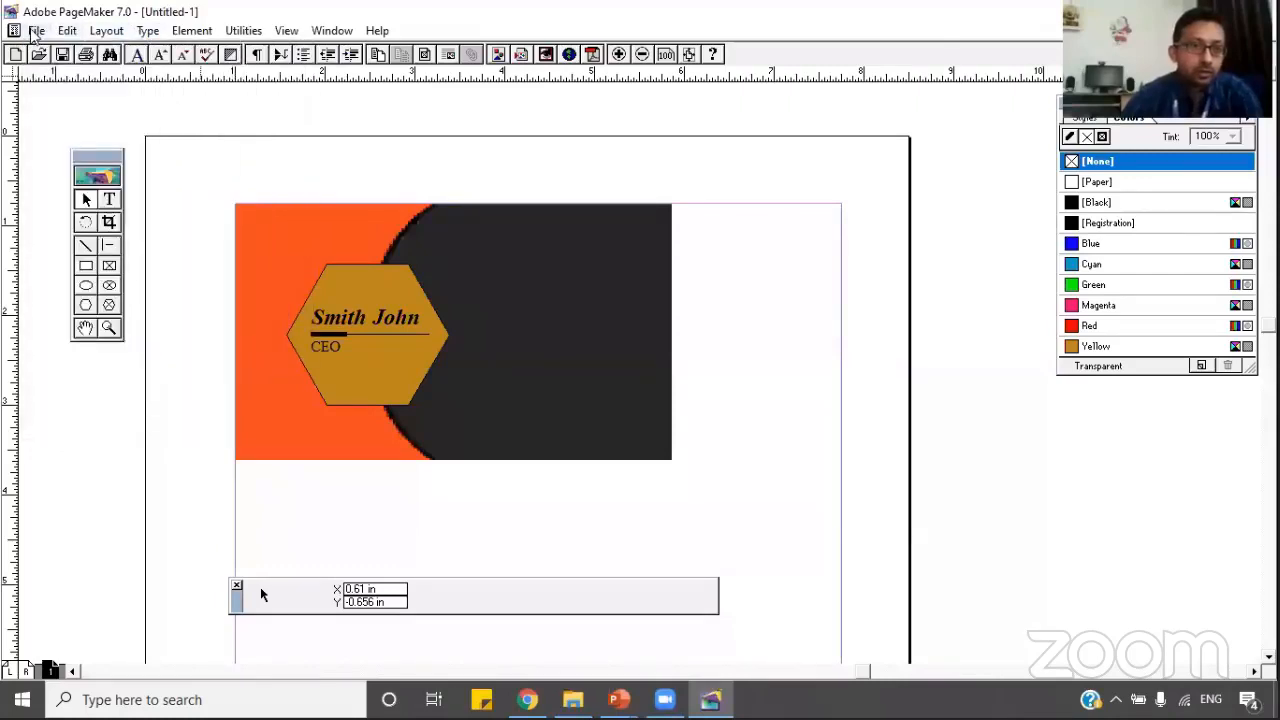
left_click(36, 30)
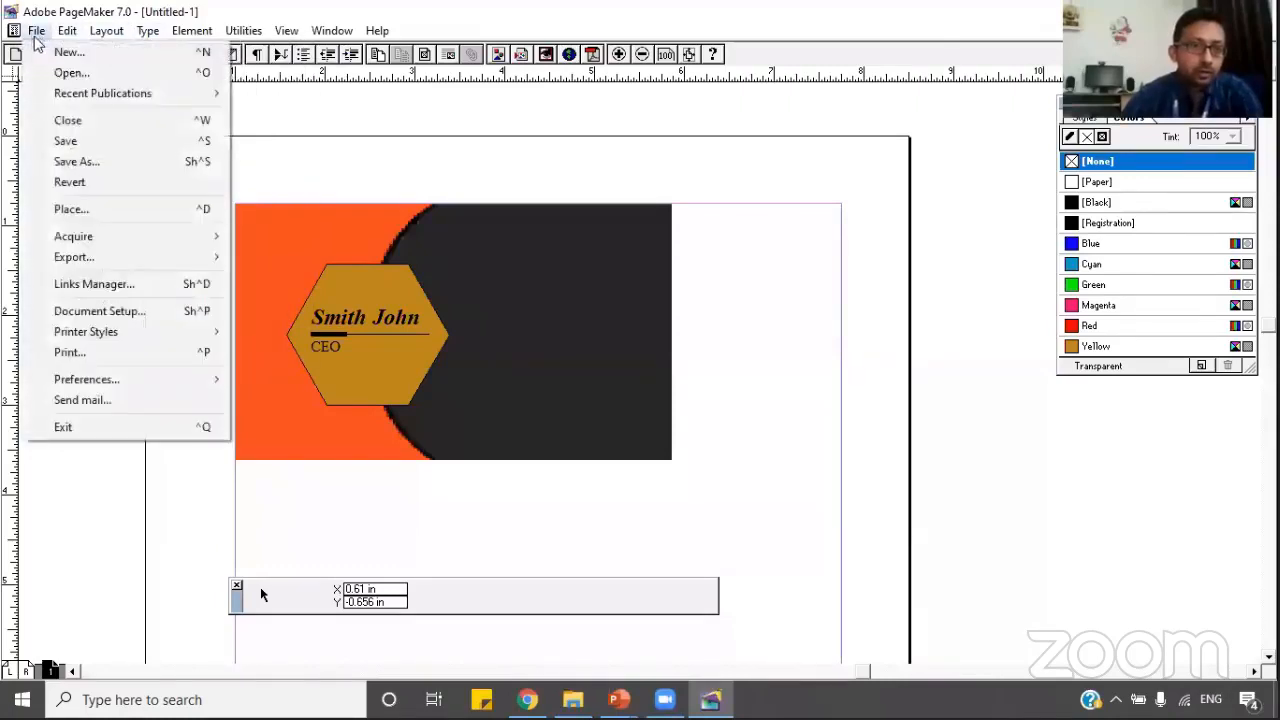
left_click(80, 209)
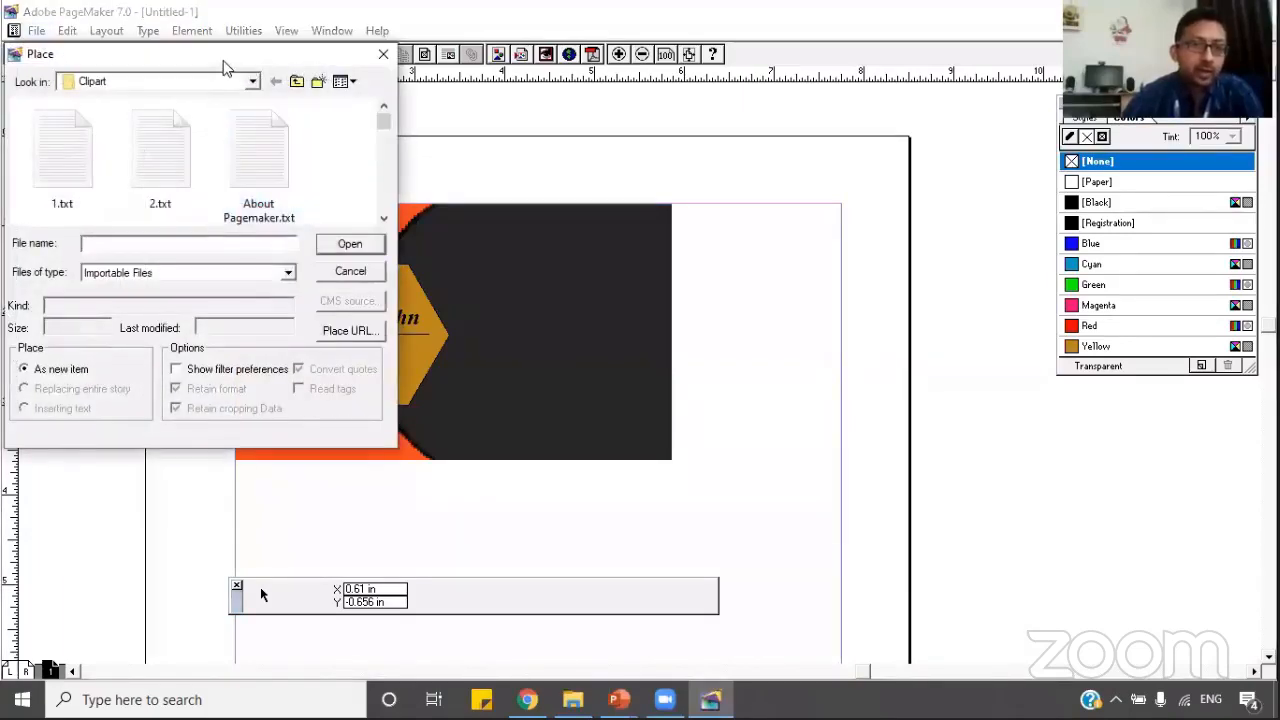
left_click_drag(224, 58, 384, 144)
left_click(544, 304)
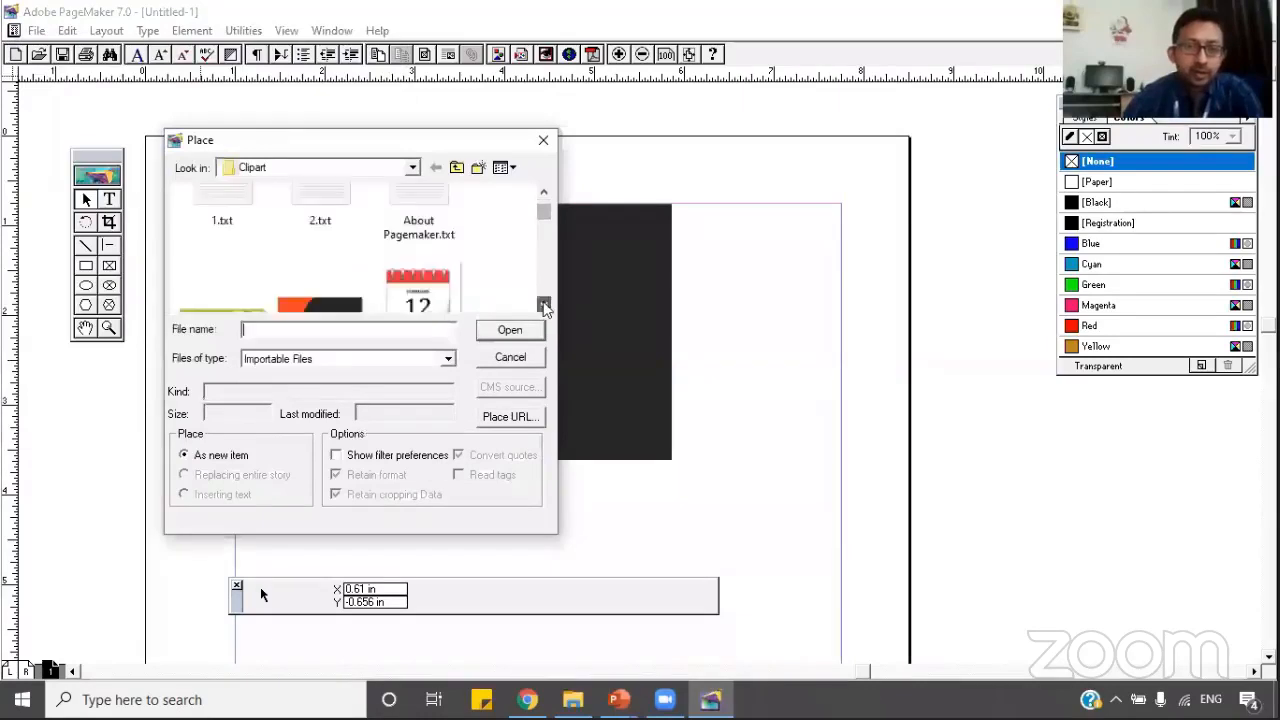
left_click(545, 308)
left_click(545, 308)
left_click(545, 308)
left_click(545, 308)
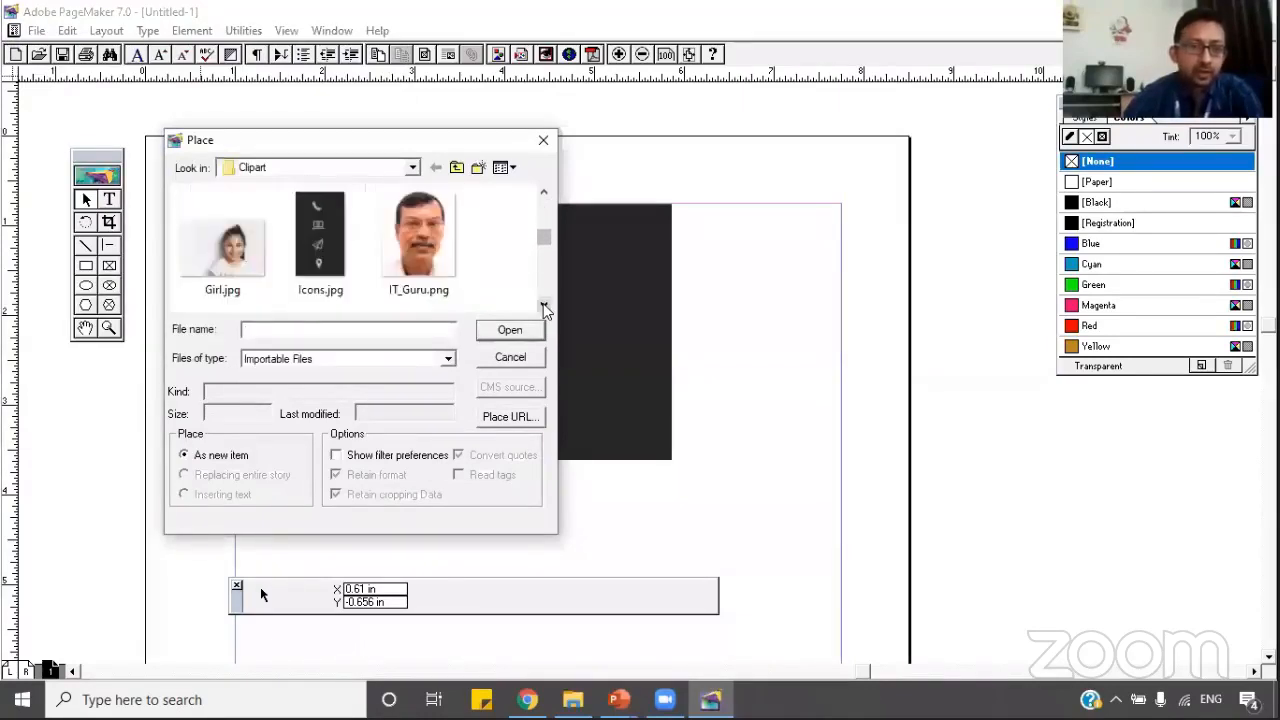
left_click(545, 308)
left_click(320, 214)
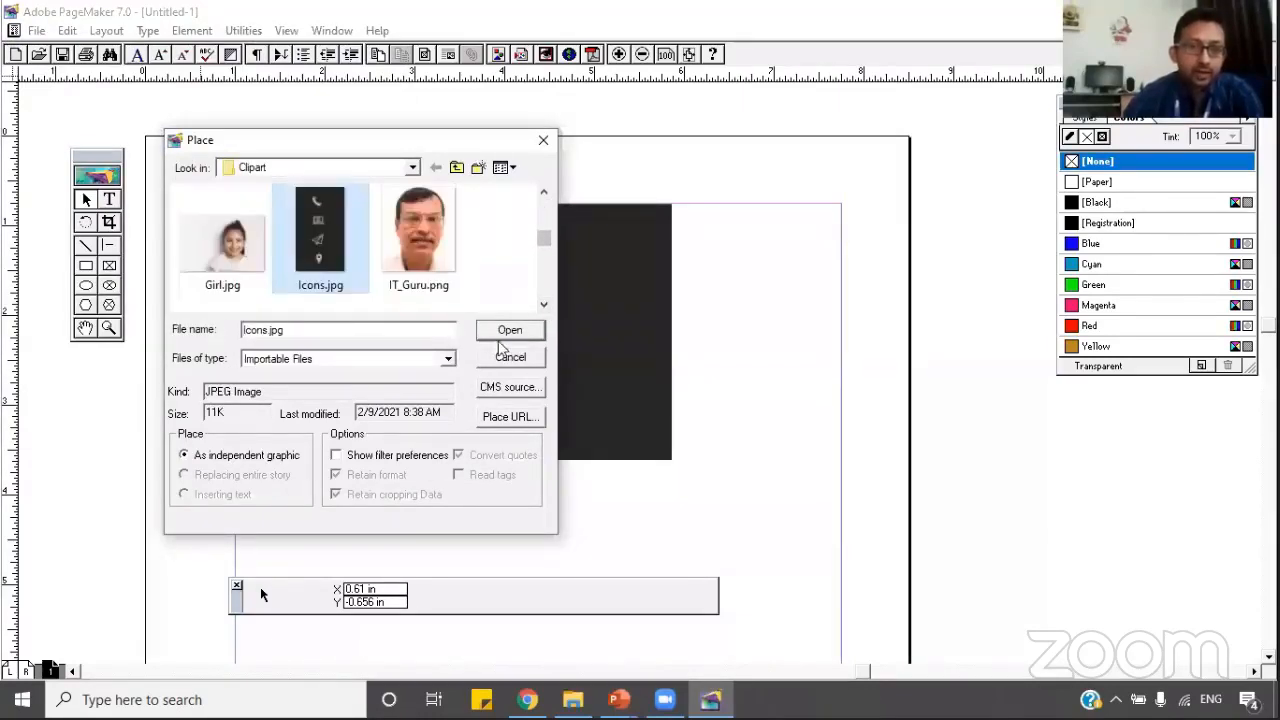
left_click(508, 333)
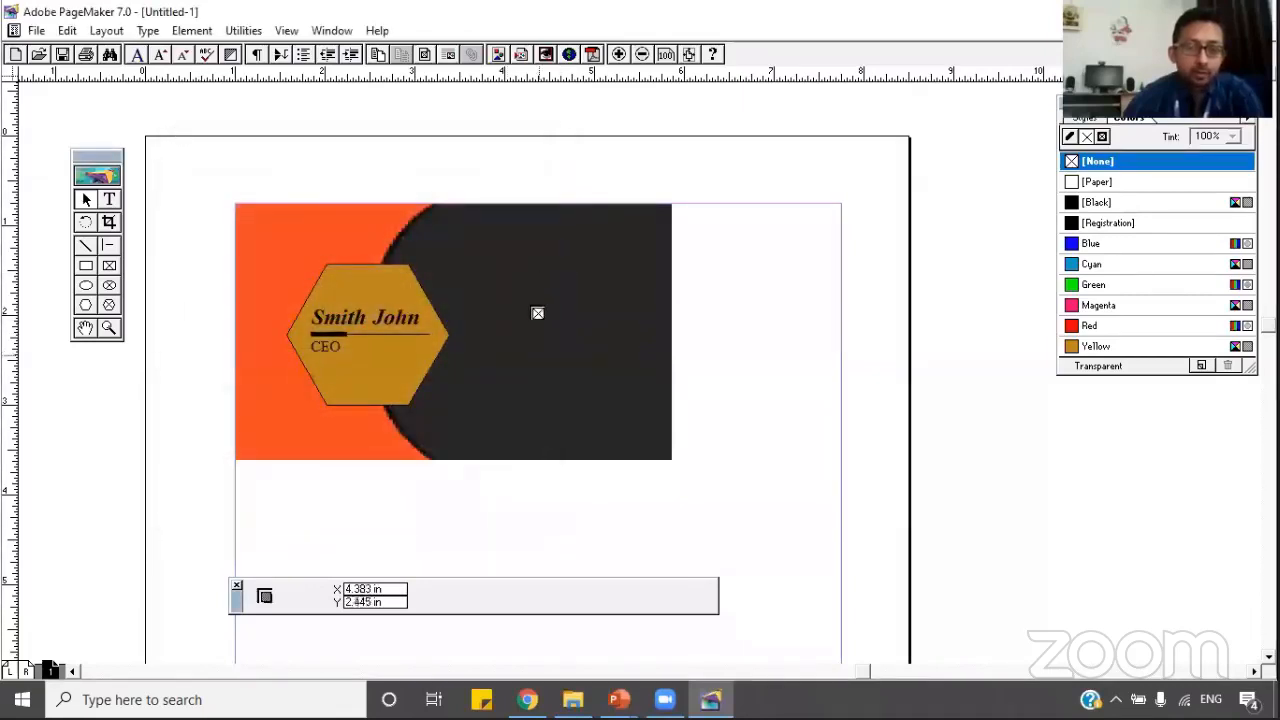
left_click_drag(504, 271, 585, 423)
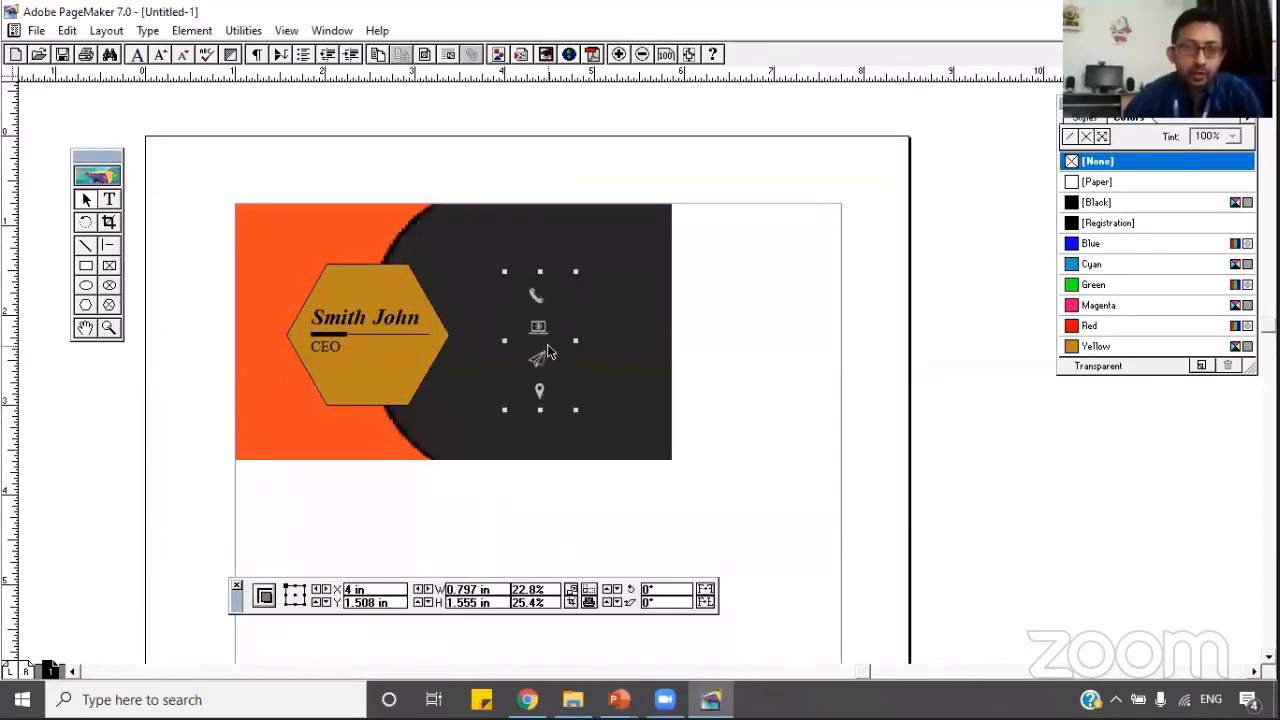
Move the icons image closer to the hexagon, to about X 3.55 in and Y 1.45 in.
left_click_drag(538, 347, 513, 345)
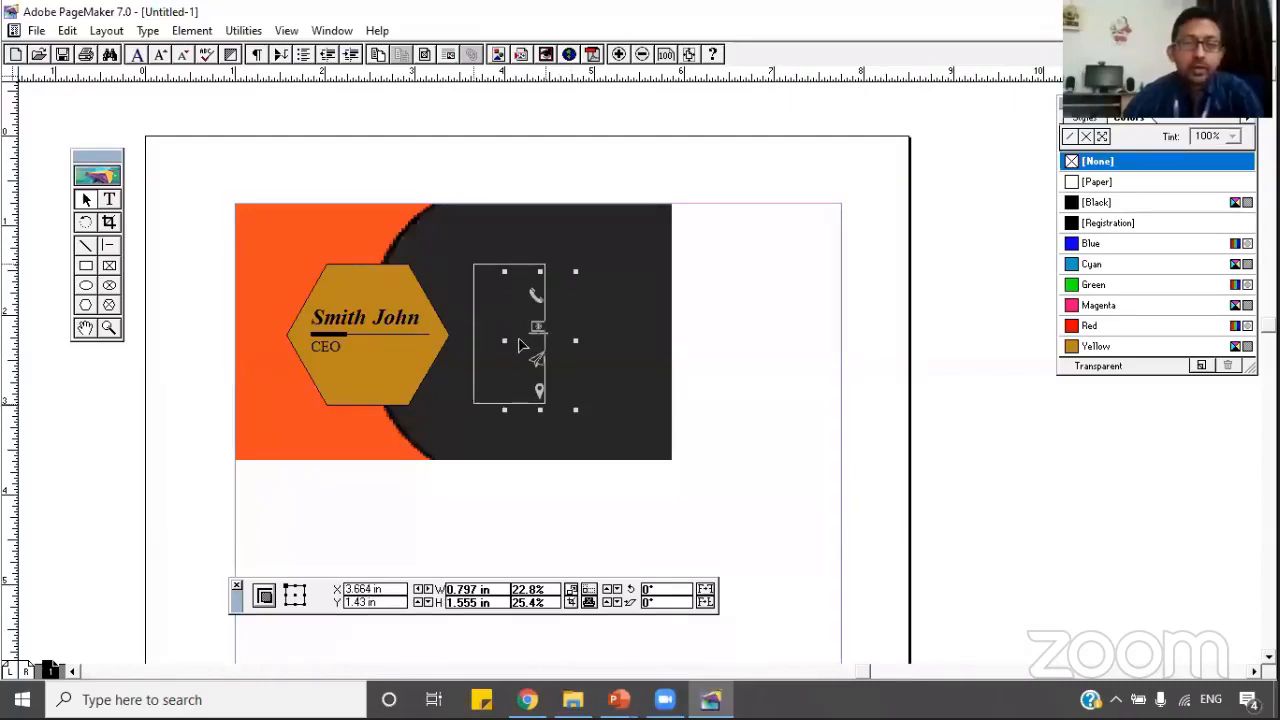
left_click(750, 357)
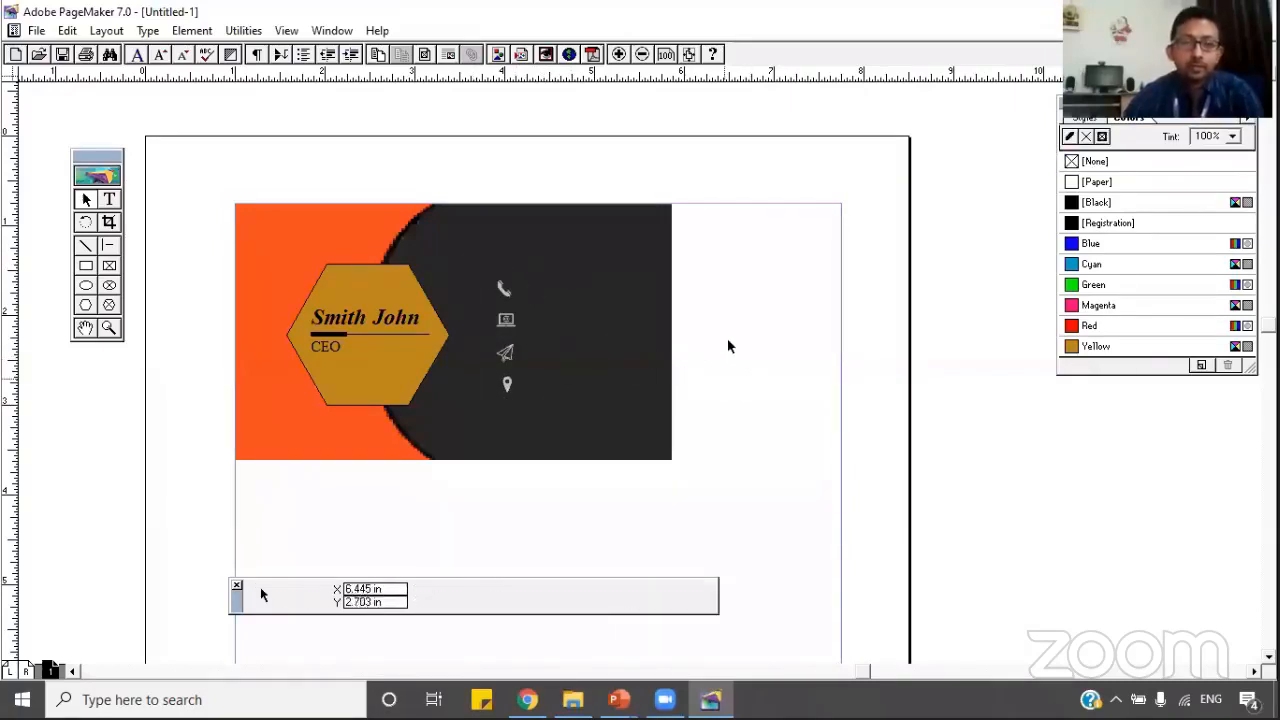
left_click_drag(514, 337, 503, 337)
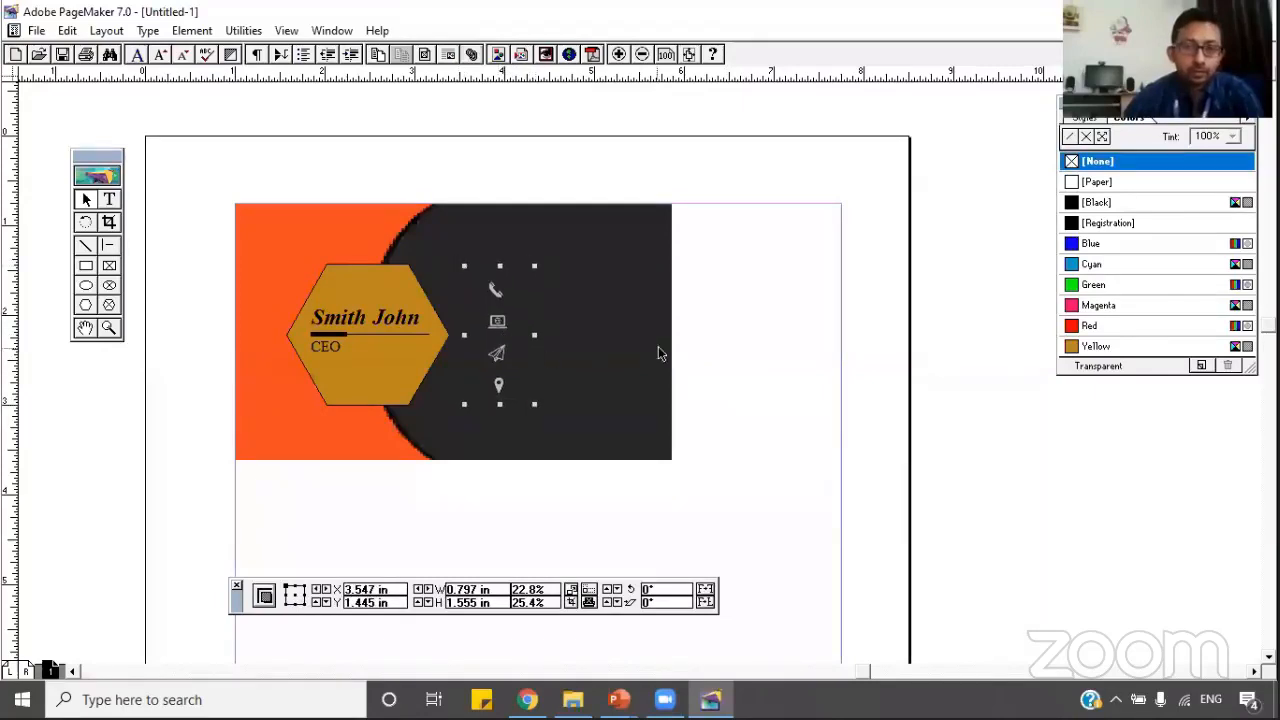
Add a text line with the contact's phone number in the lower part of the card.
left_click(749, 341)
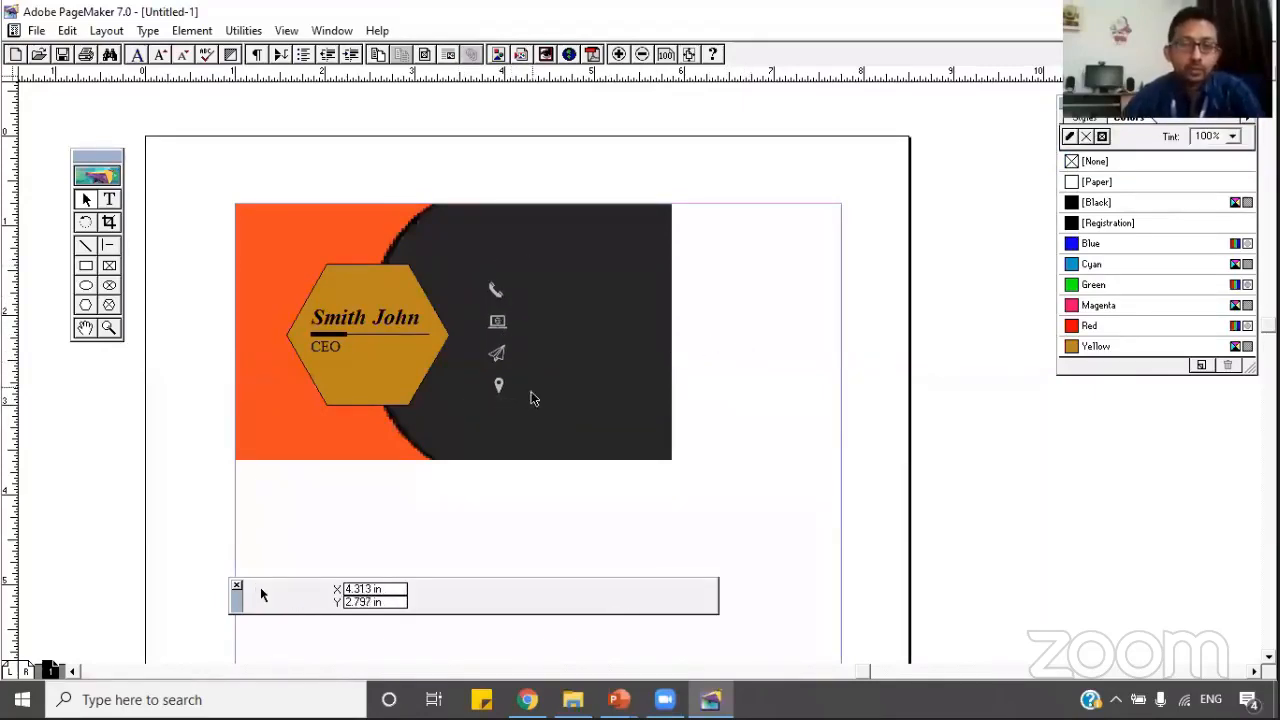
left_click(110, 201)
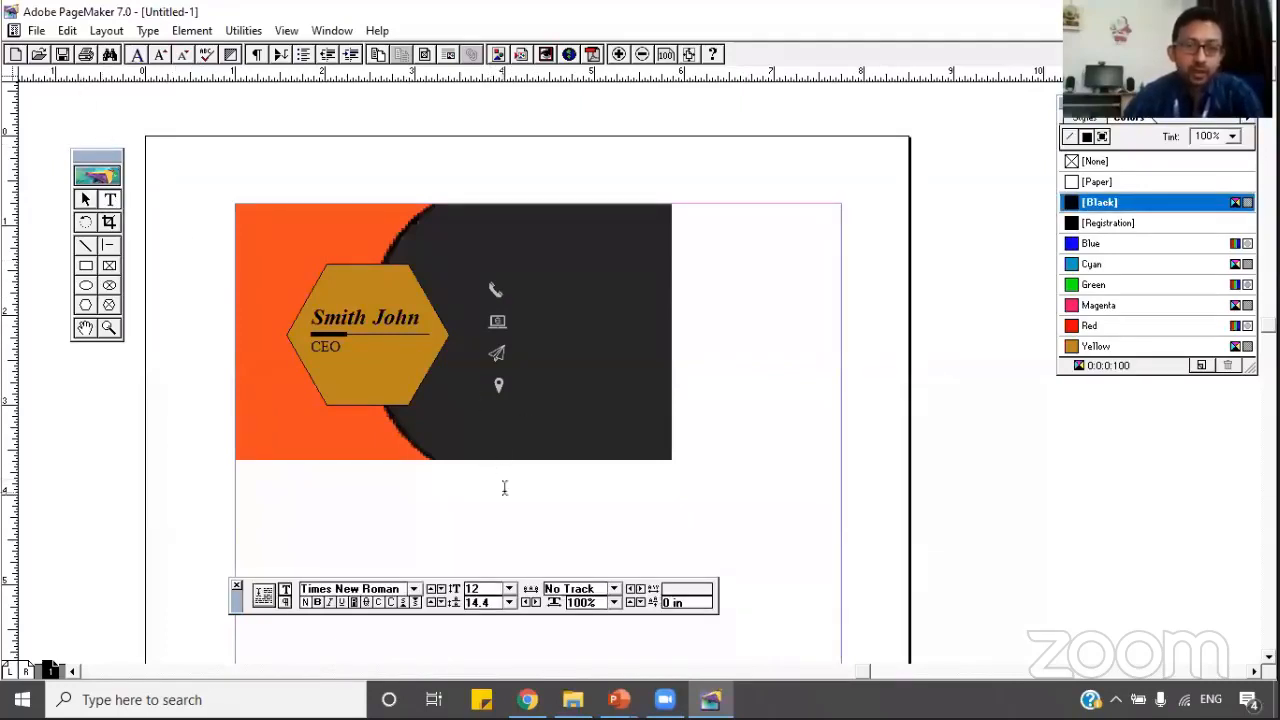
left_click(559, 428)
type("98000 00000")
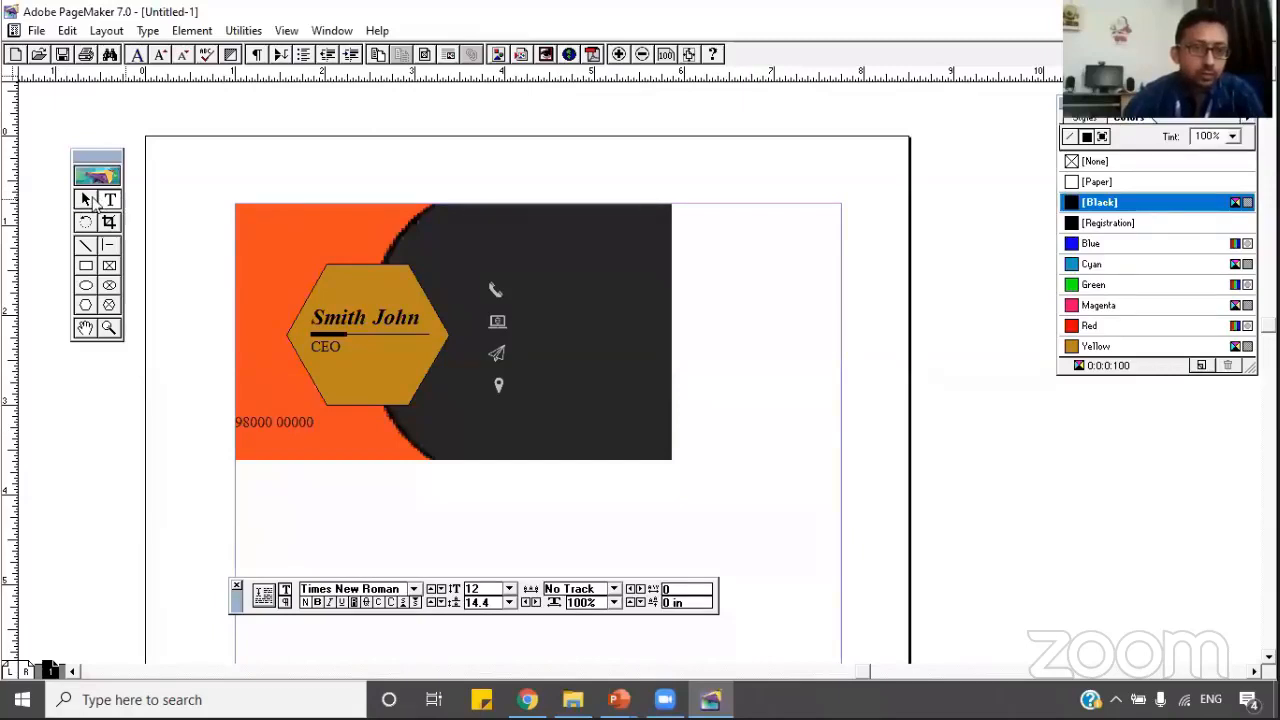
Move the phone number text block beside the phone icon and narrow it to about 1.85 in wide.
left_click(85, 200)
left_click_drag(266, 427, 465, 351)
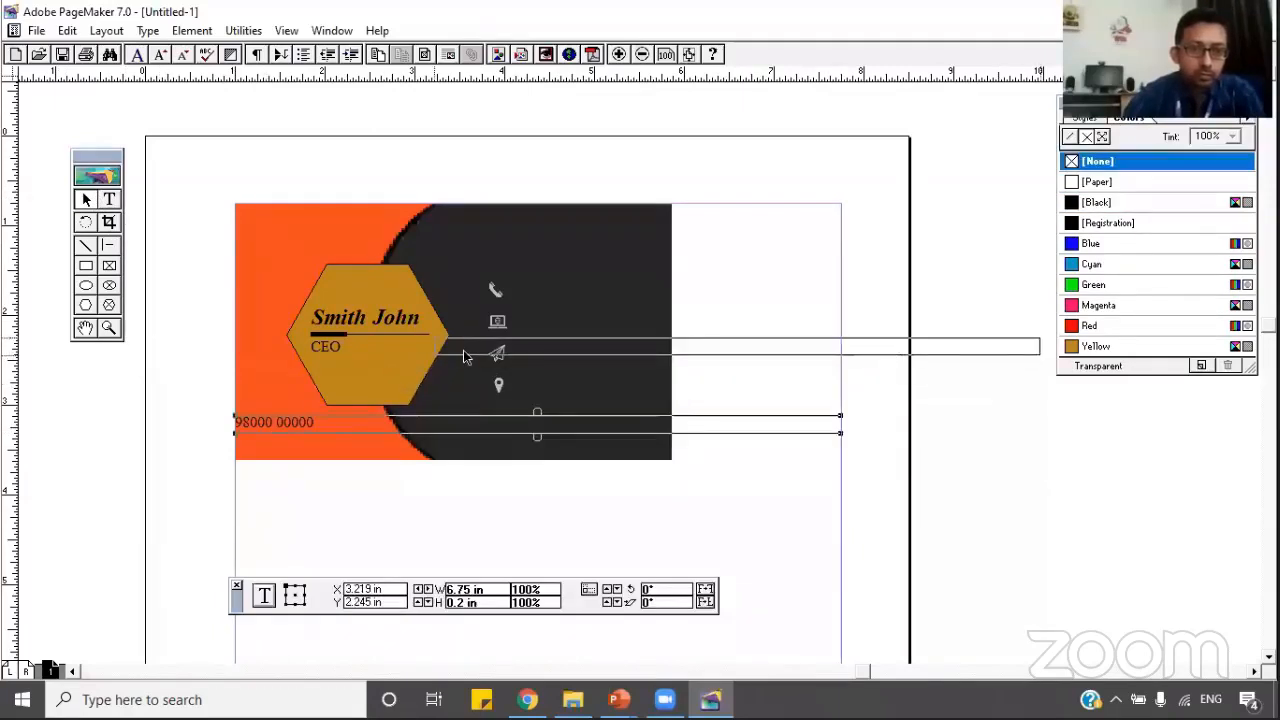
left_click_drag(1040, 358, 632, 290)
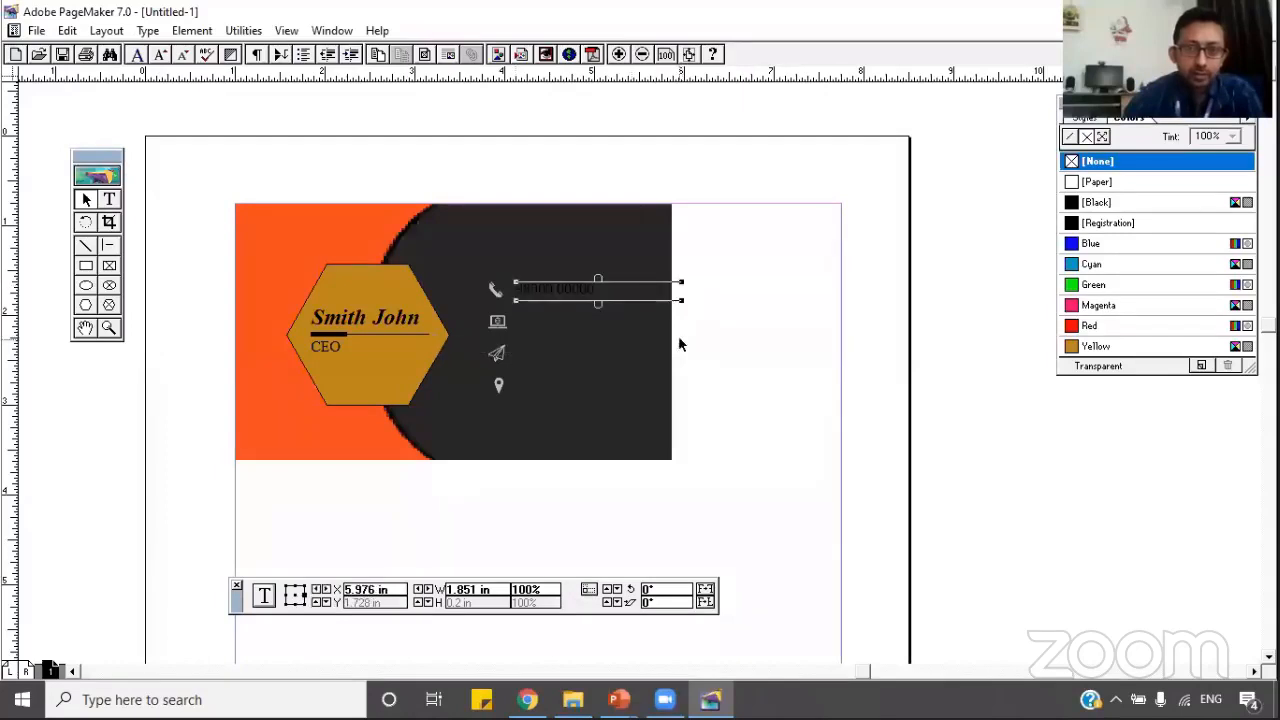
key("Down")
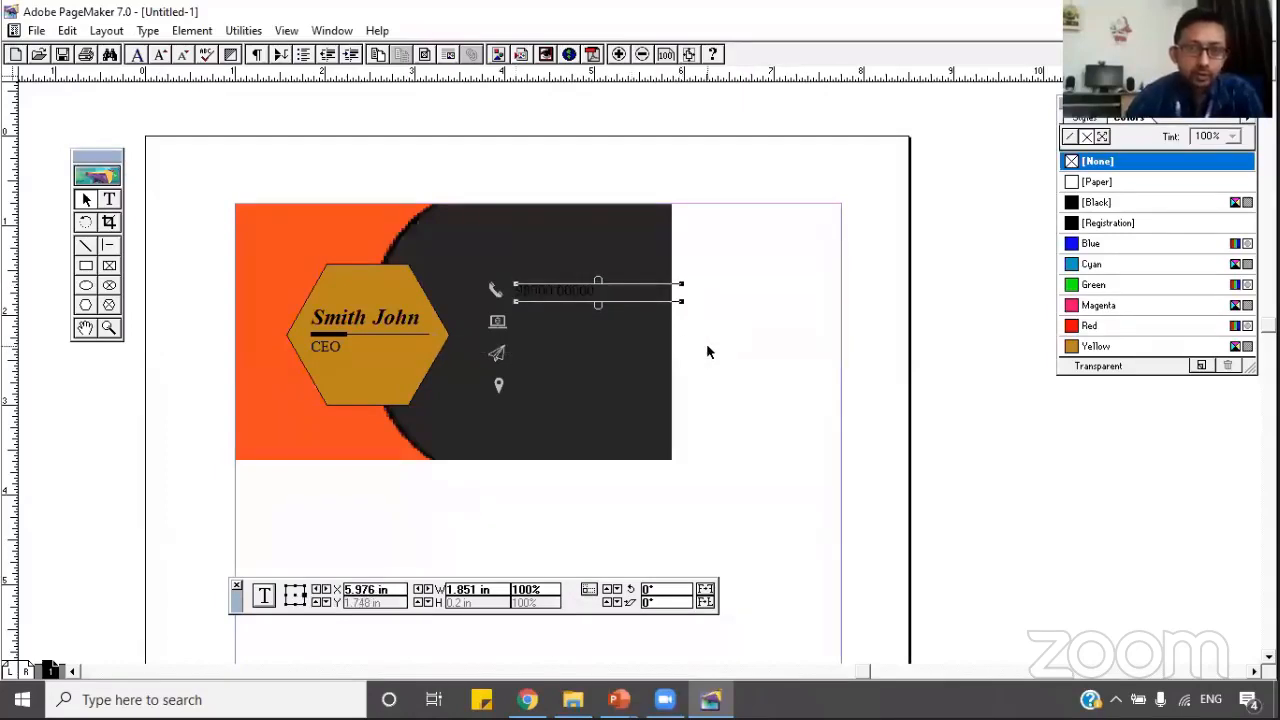
key("Left")
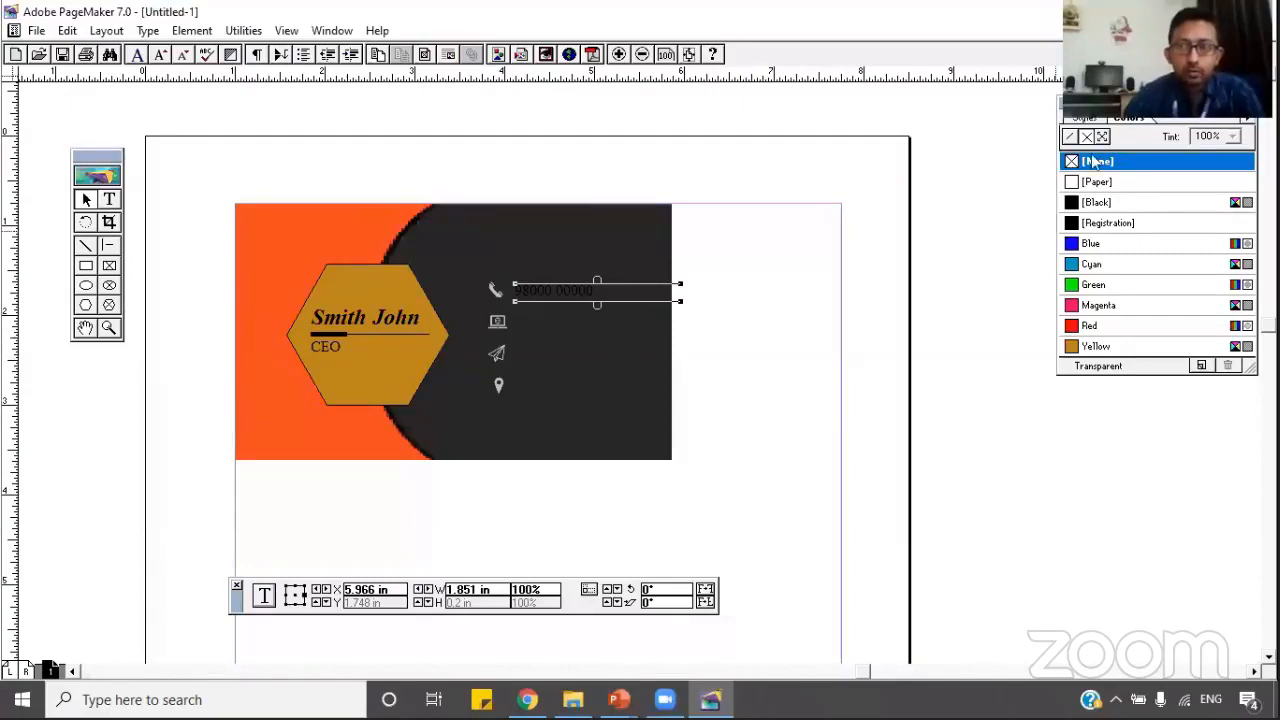
Apply [None] as the stroke colour of the phone number text block and narrow it to about 1.14 in wide.
left_click(1070, 137)
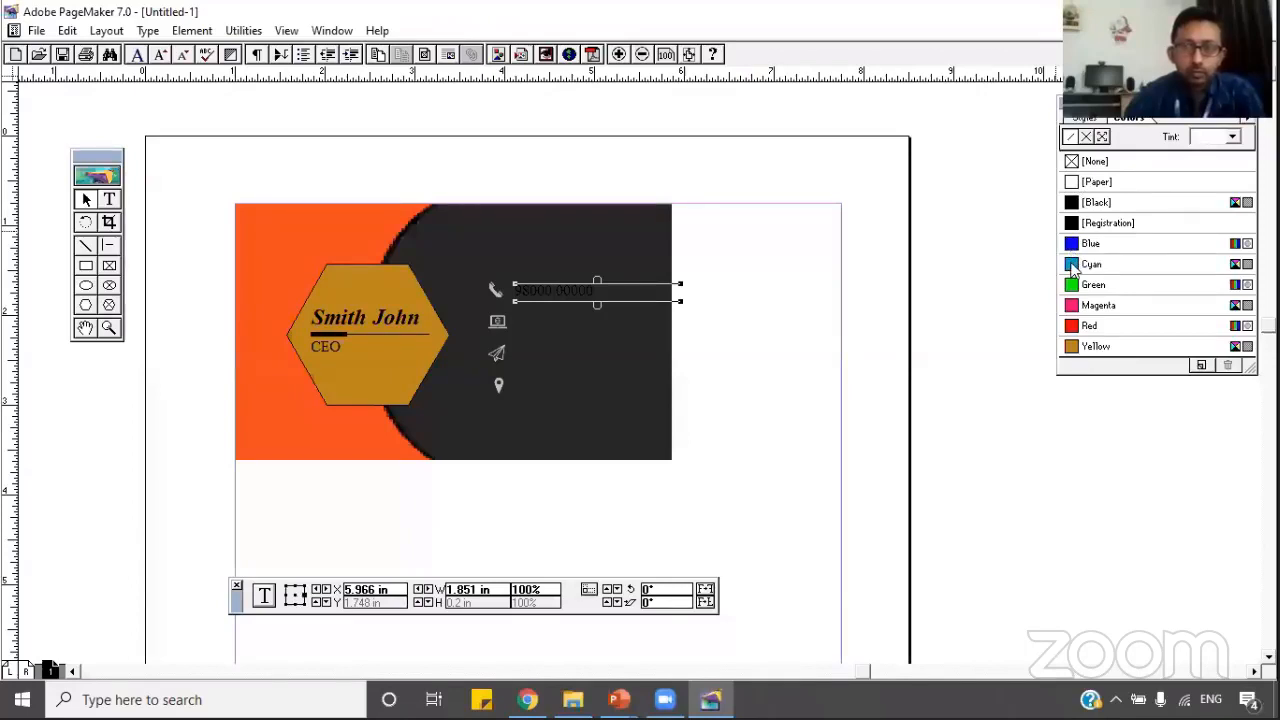
left_click(1095, 160)
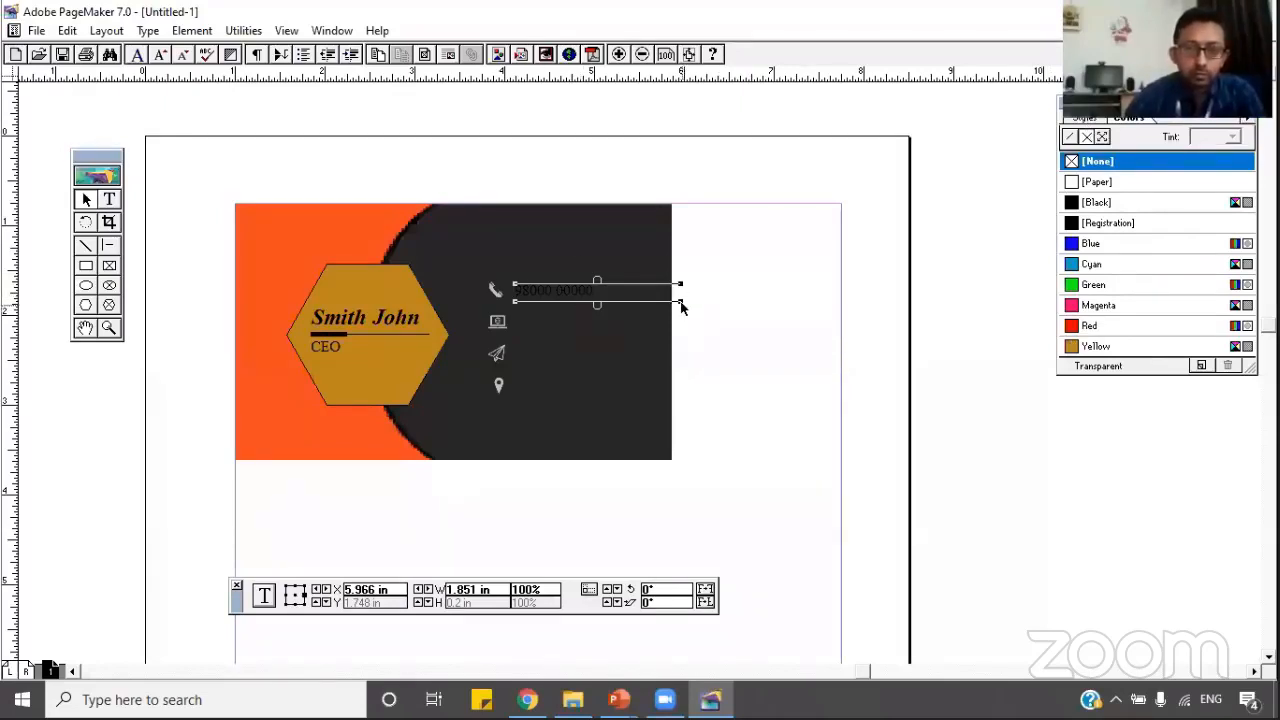
left_click_drag(678, 304, 618, 306)
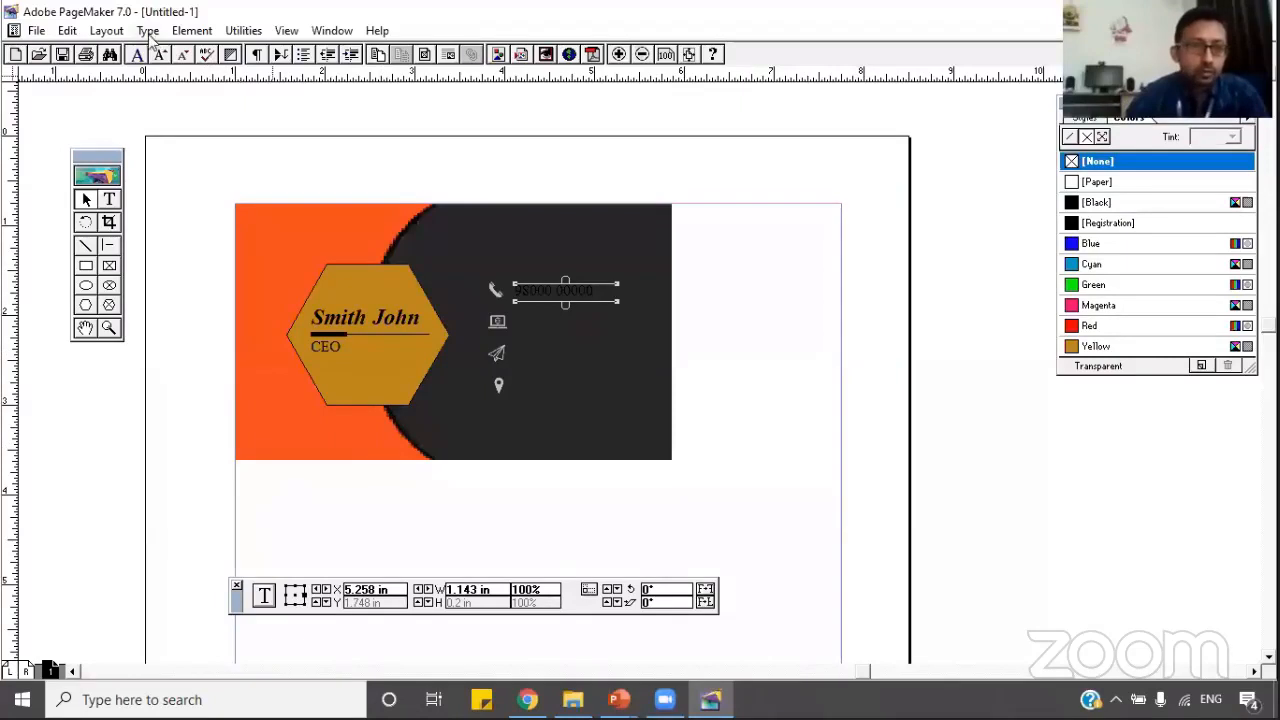
left_click(107, 31)
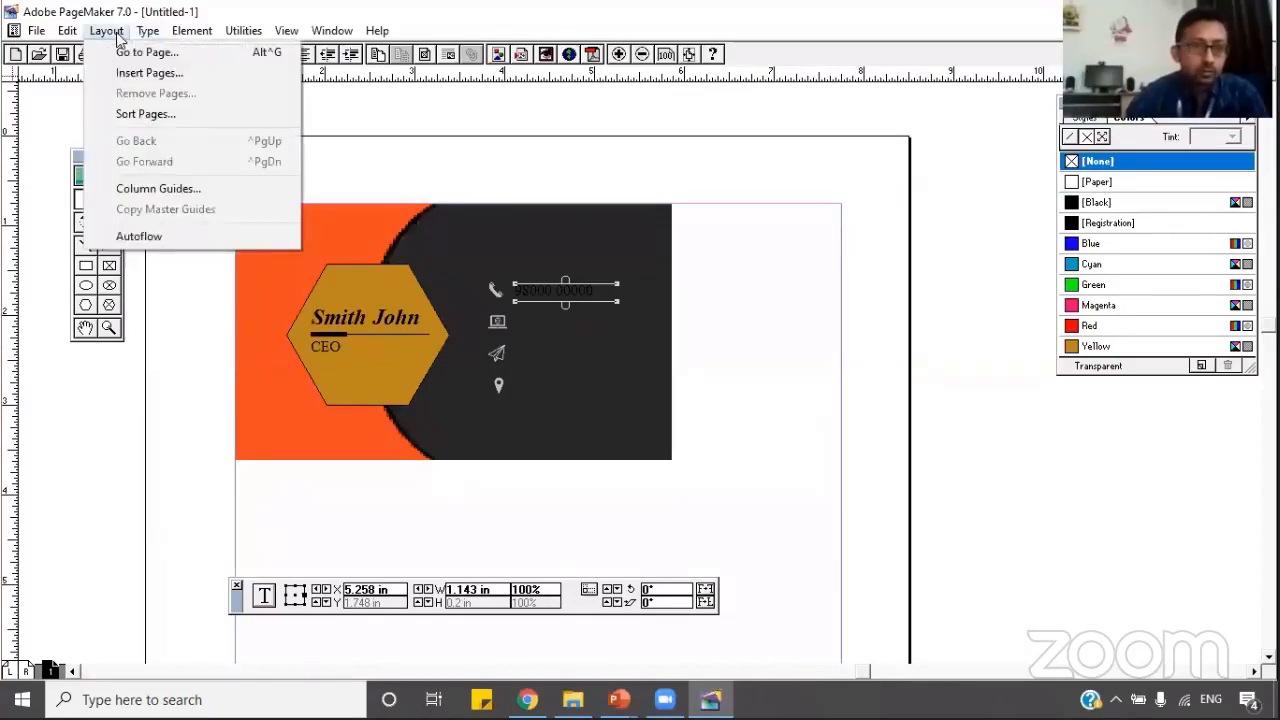
mouse_move(147, 35)
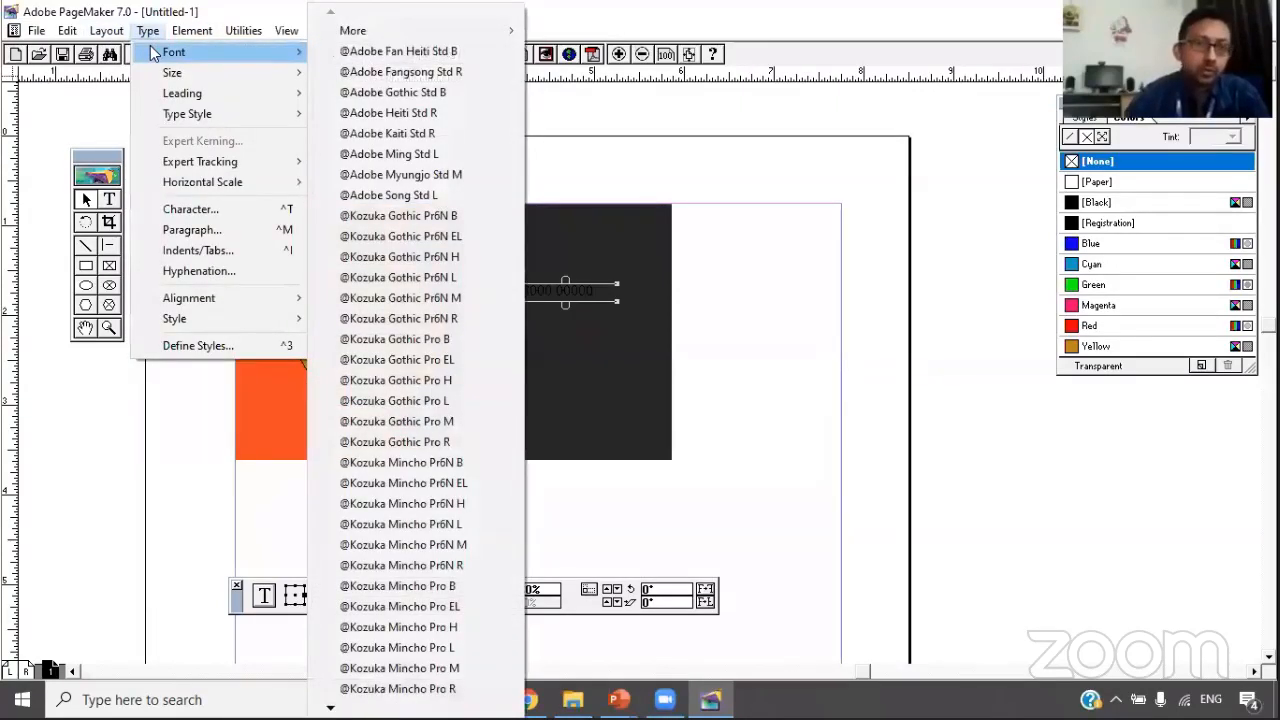
mouse_move(168, 74)
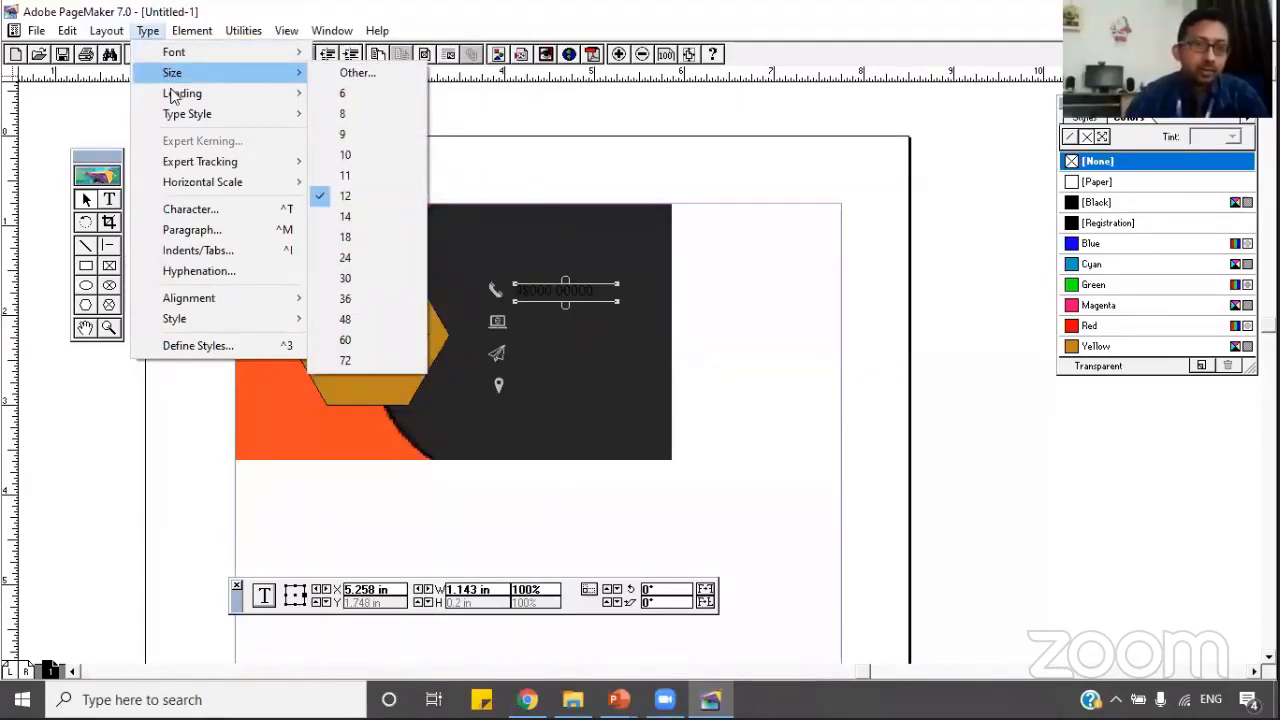
mouse_move(170, 119)
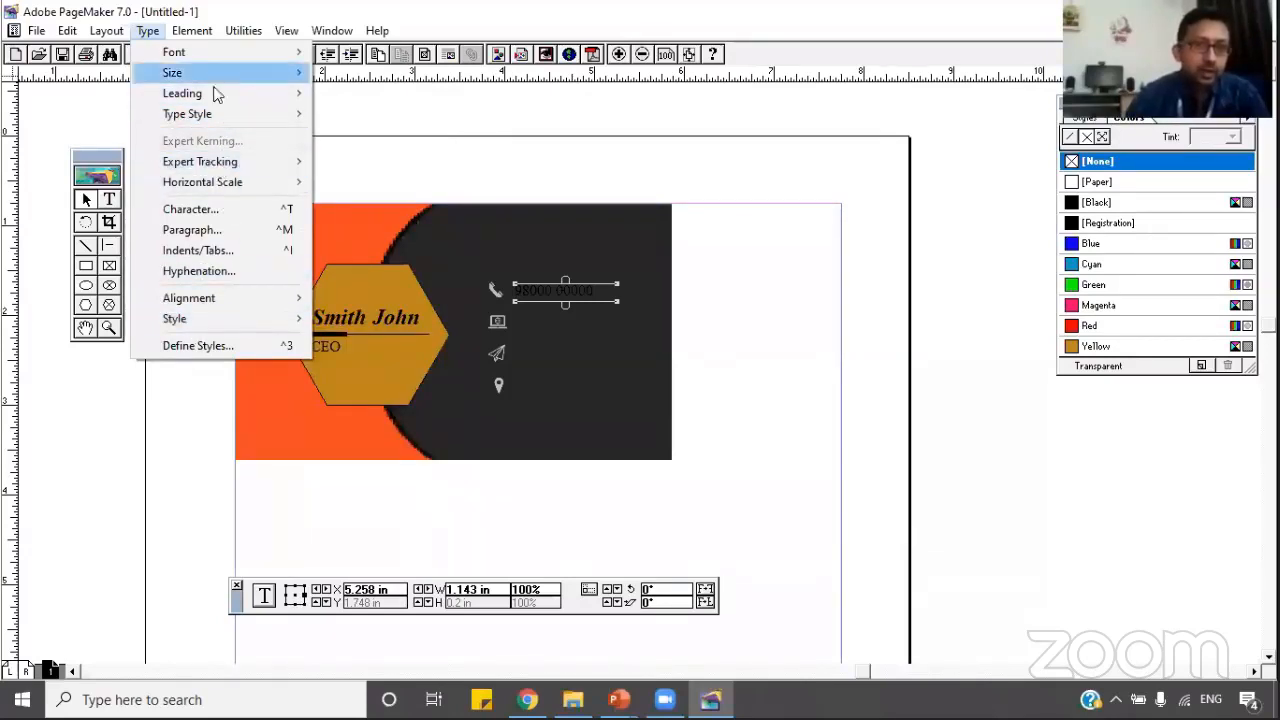
mouse_move(198, 34)
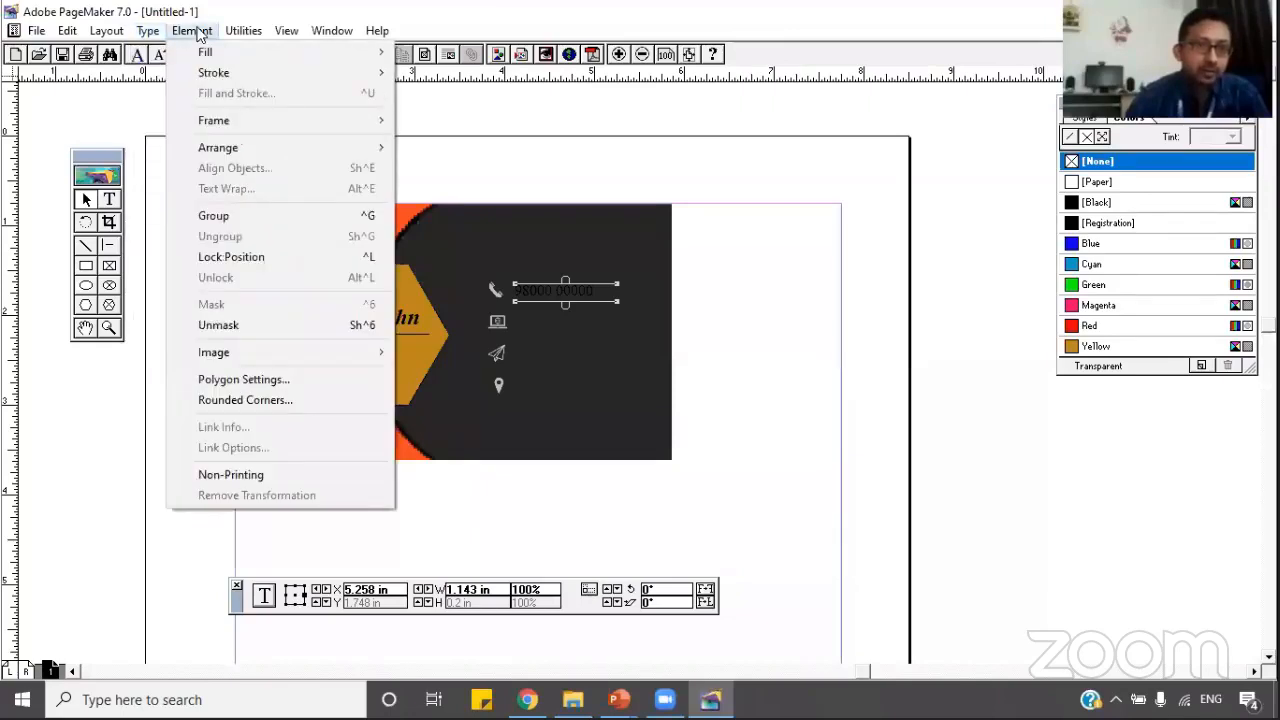
mouse_move(207, 56)
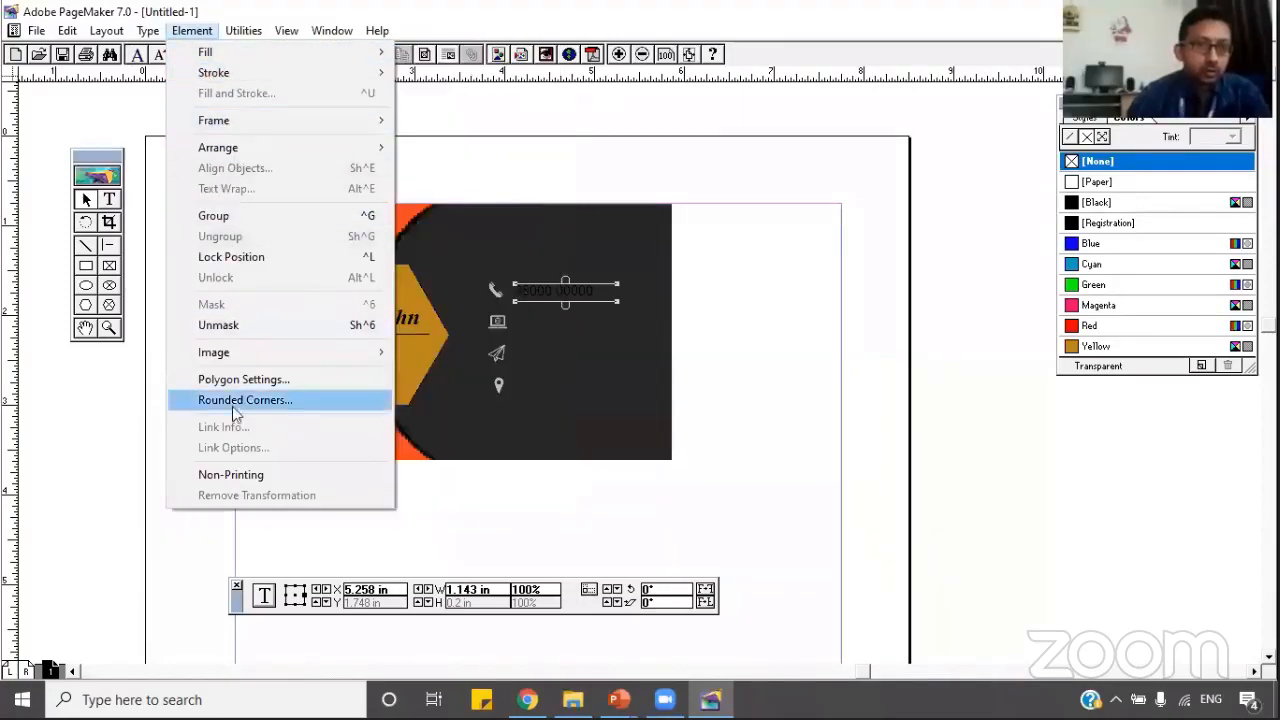
left_click(410, 517)
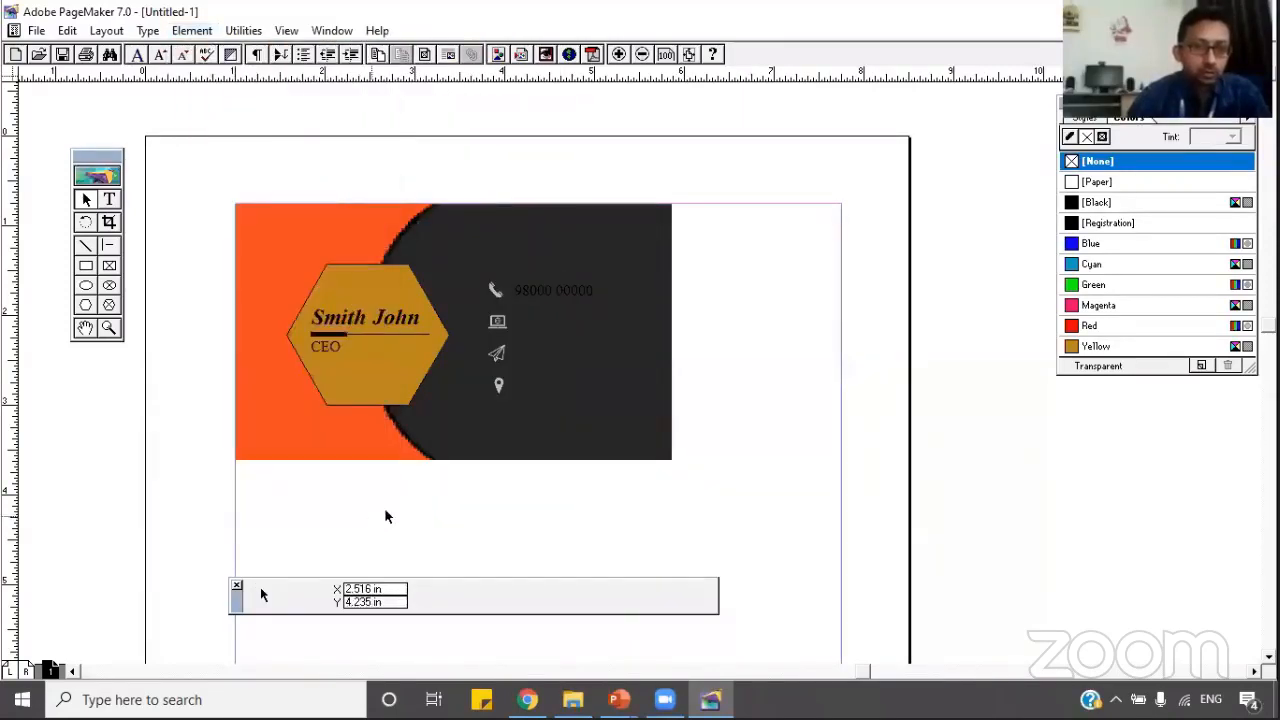
left_click(110, 200)
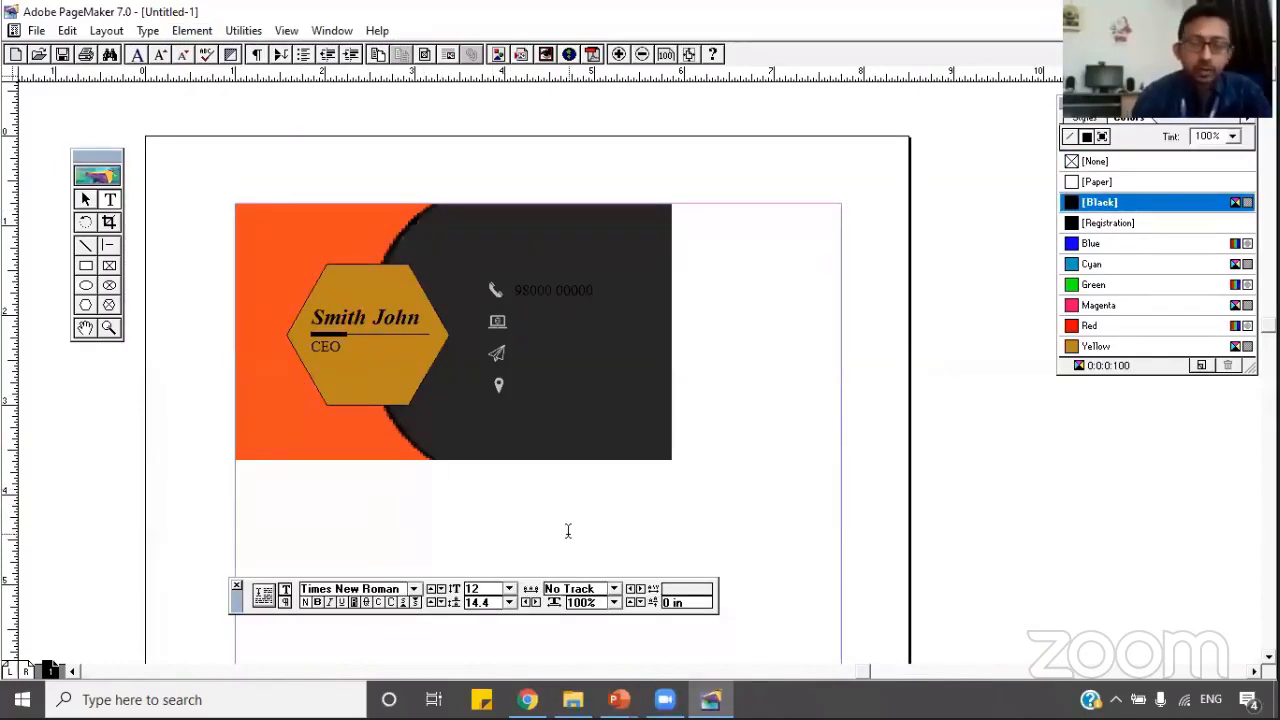
type("www")
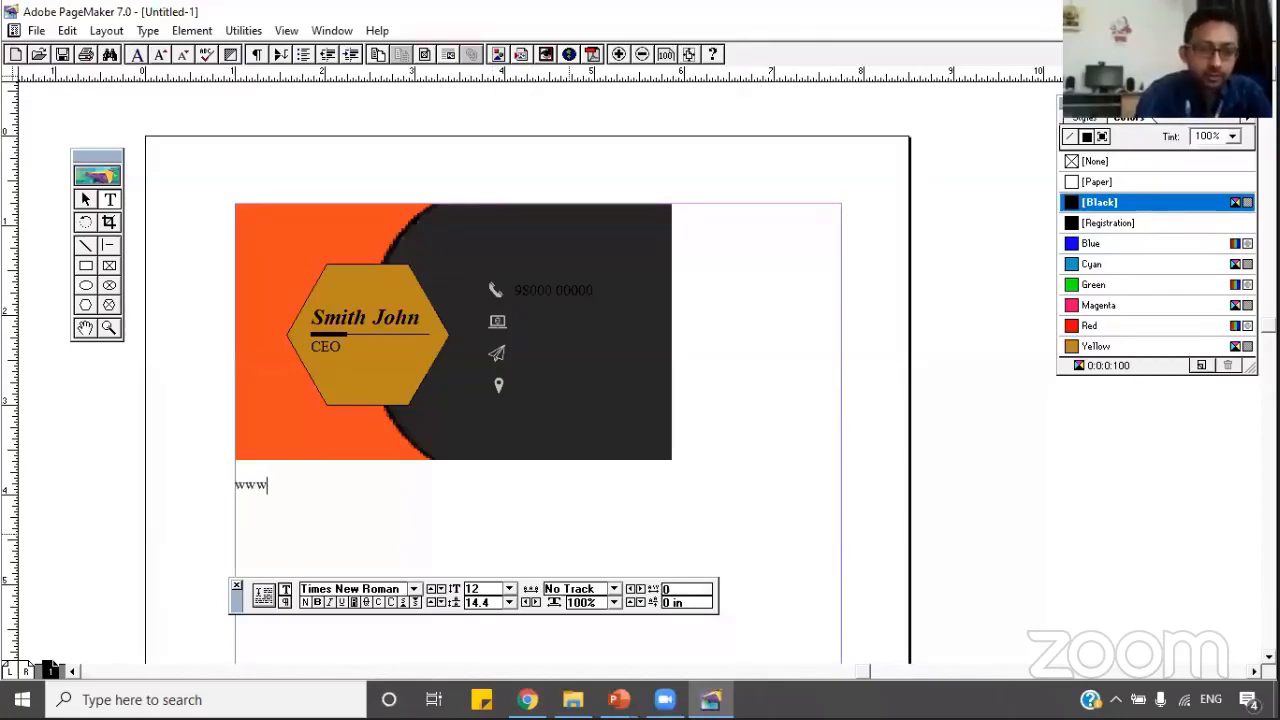
type(".")
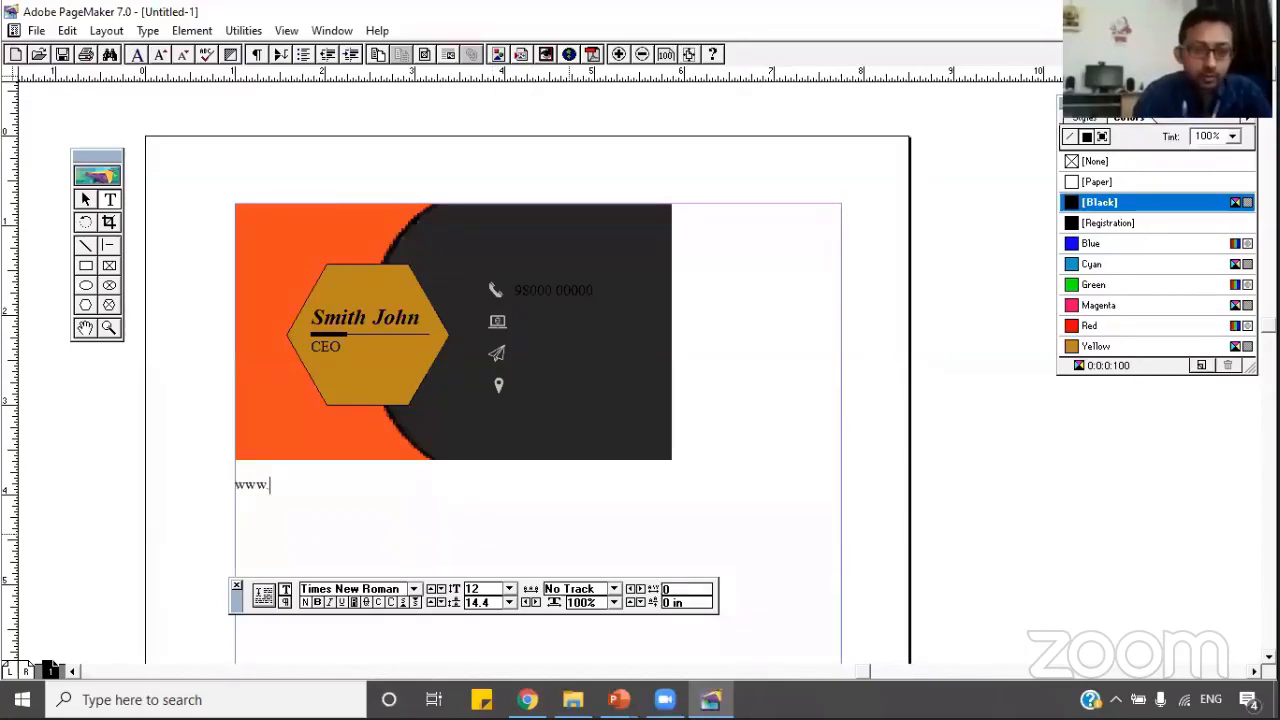
type("company.")
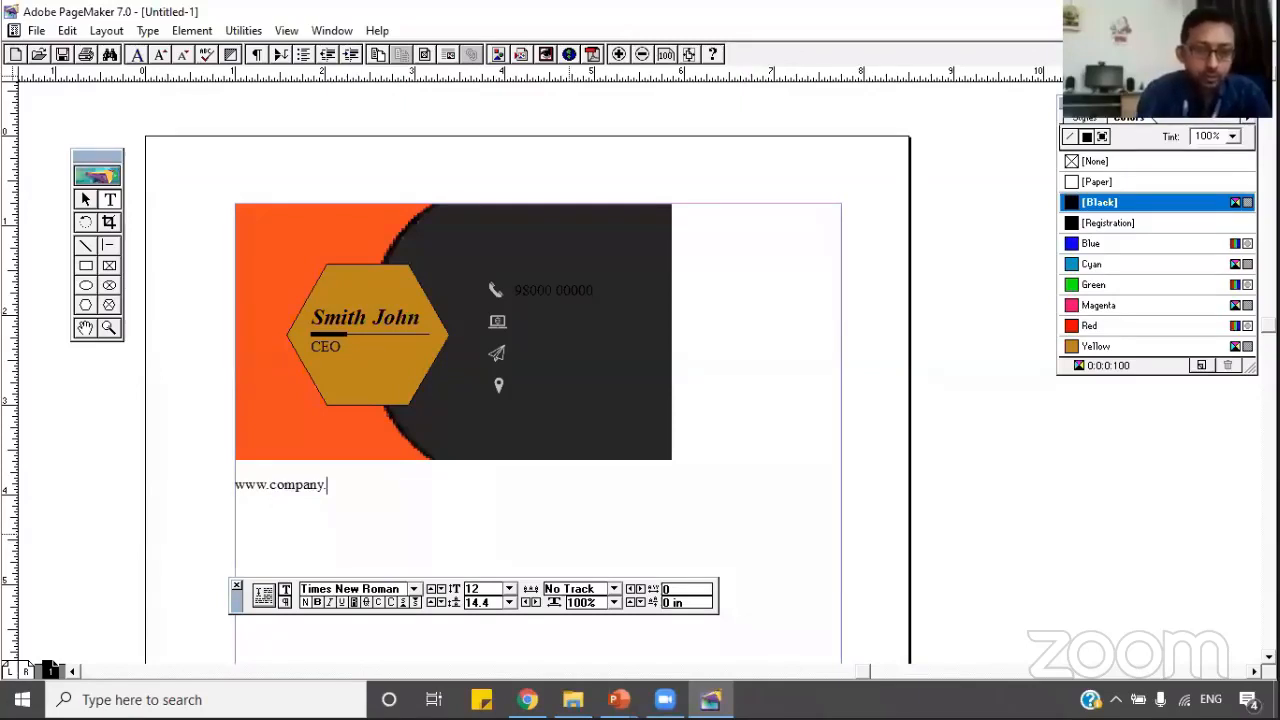
type("in")
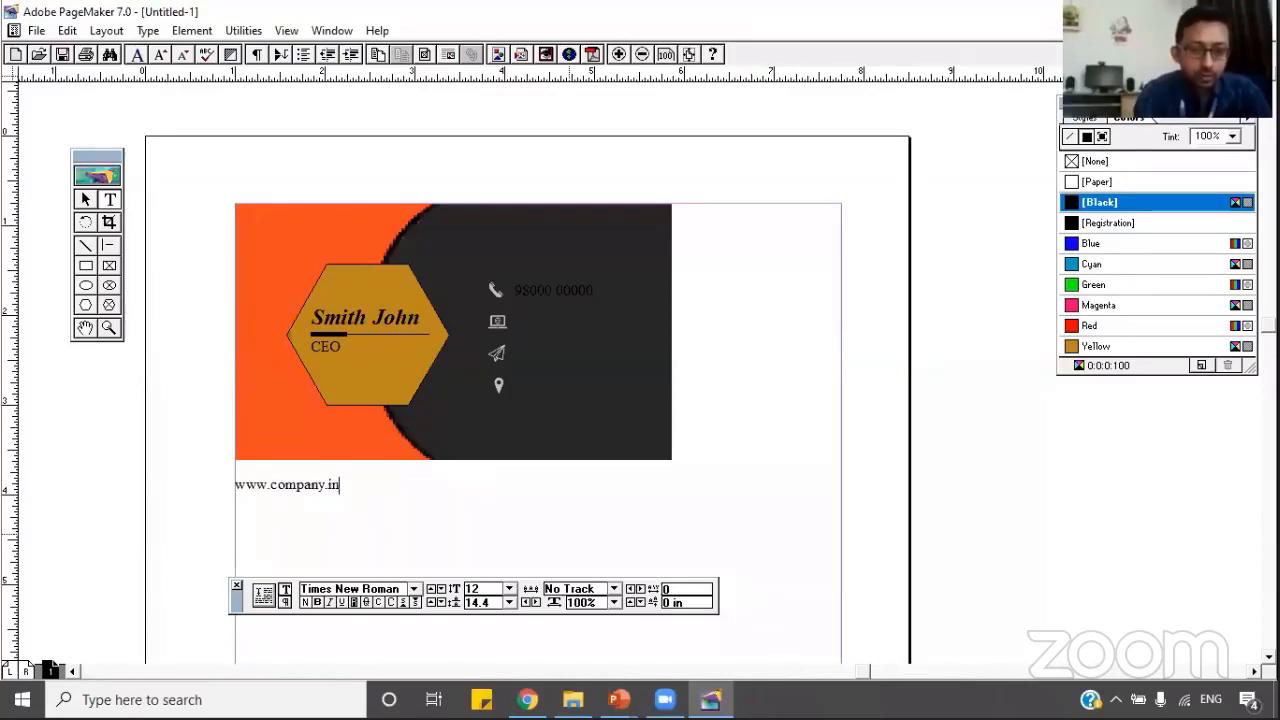
type("fo")
Move the website text block beside the laptop icon, aligned with the phone number, and narrow it to just past the text.
left_click(85, 199)
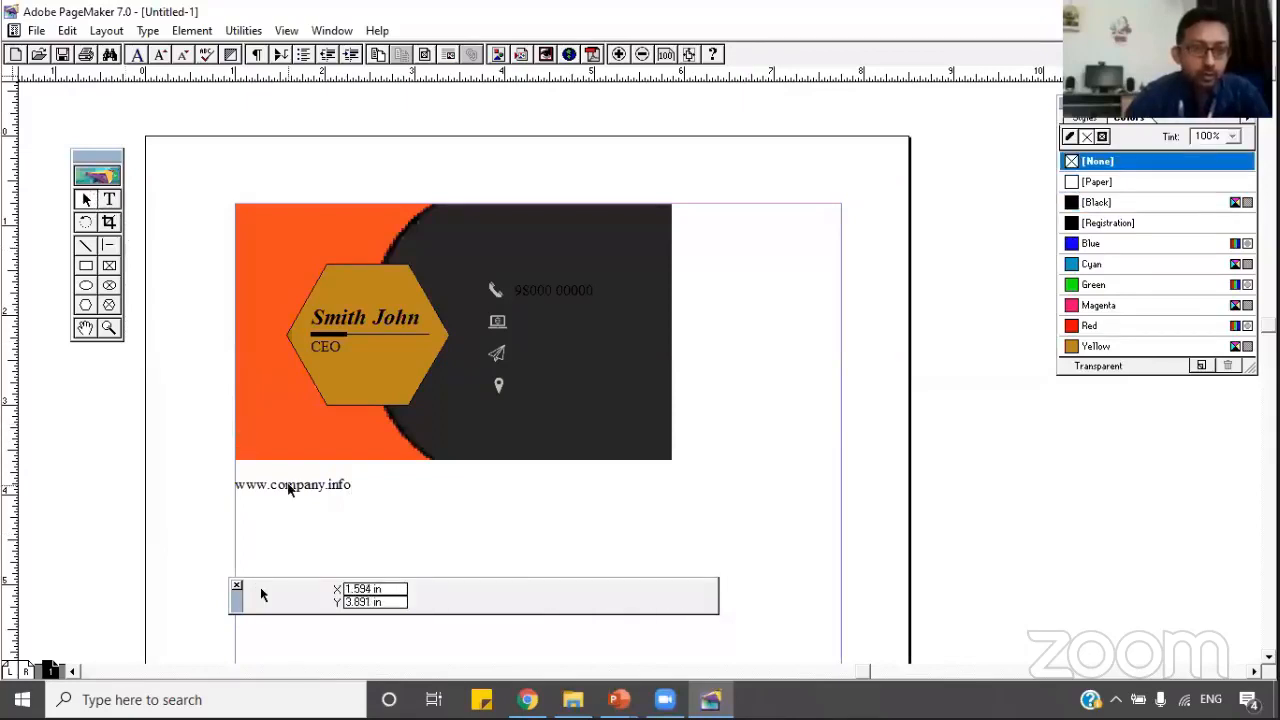
left_click_drag(288, 487, 497, 409)
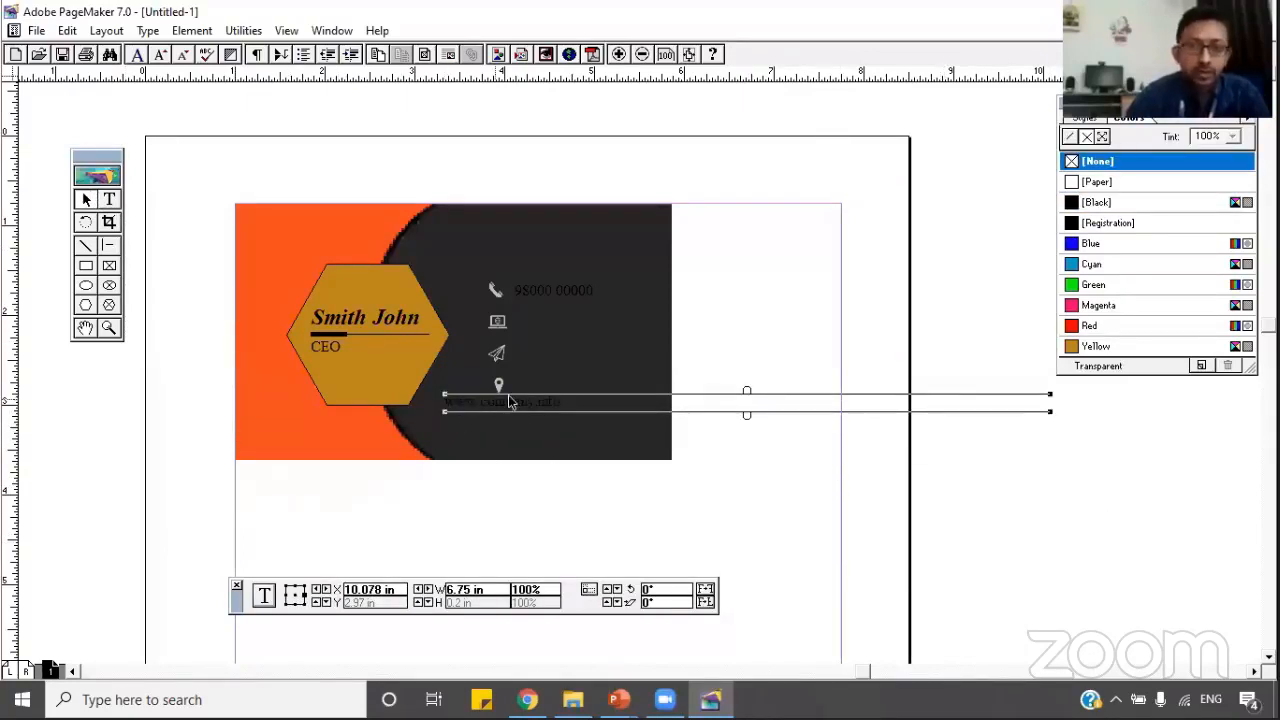
left_click_drag(504, 402, 368, 437)
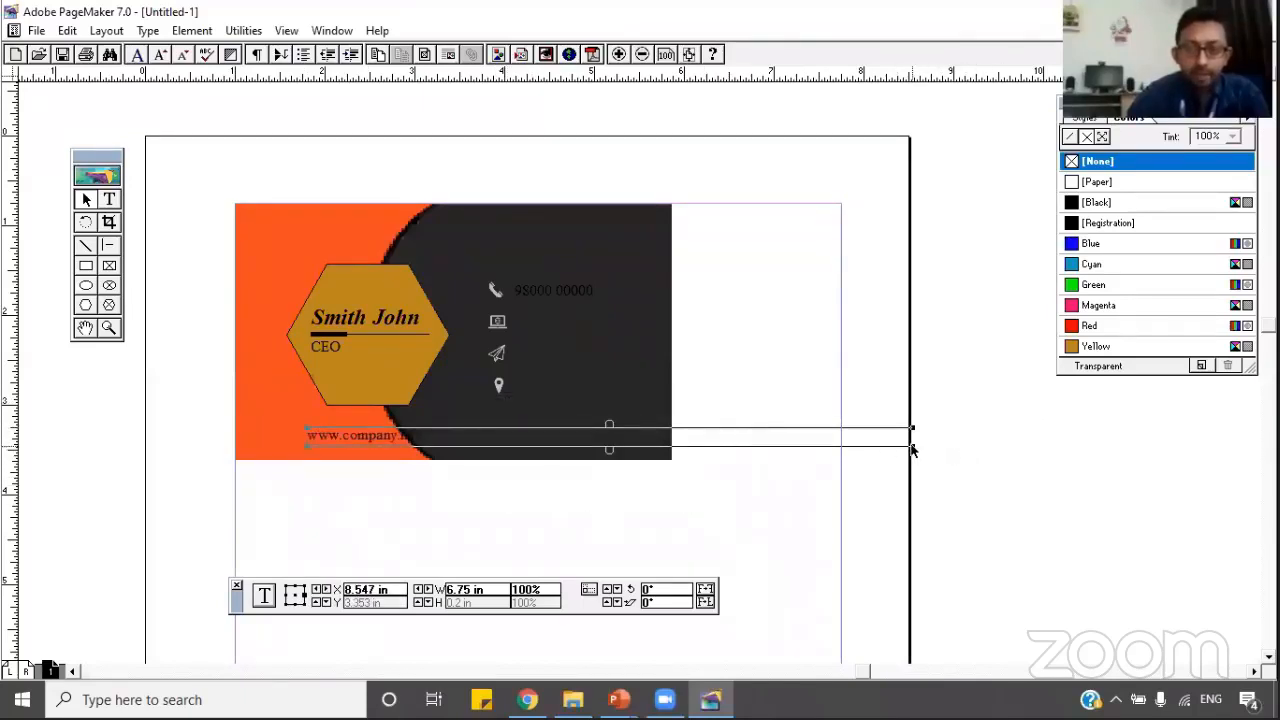
left_click_drag(912, 450, 648, 320)
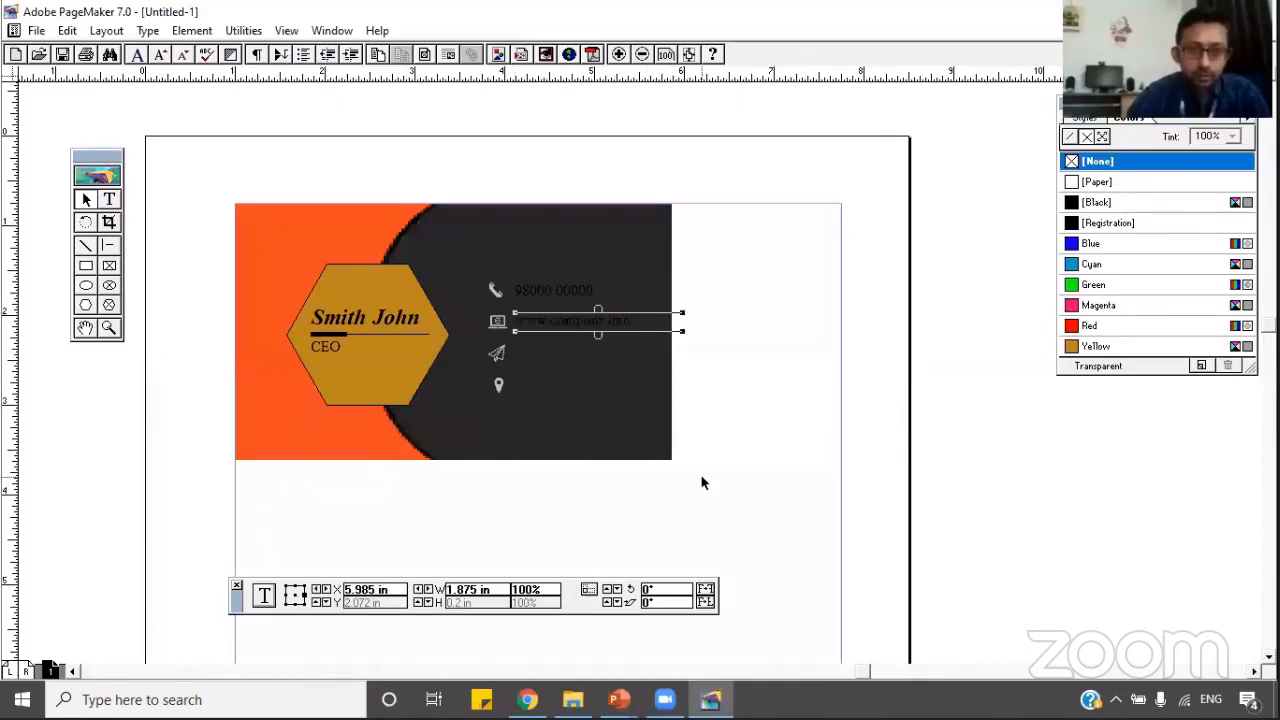
key("Left")
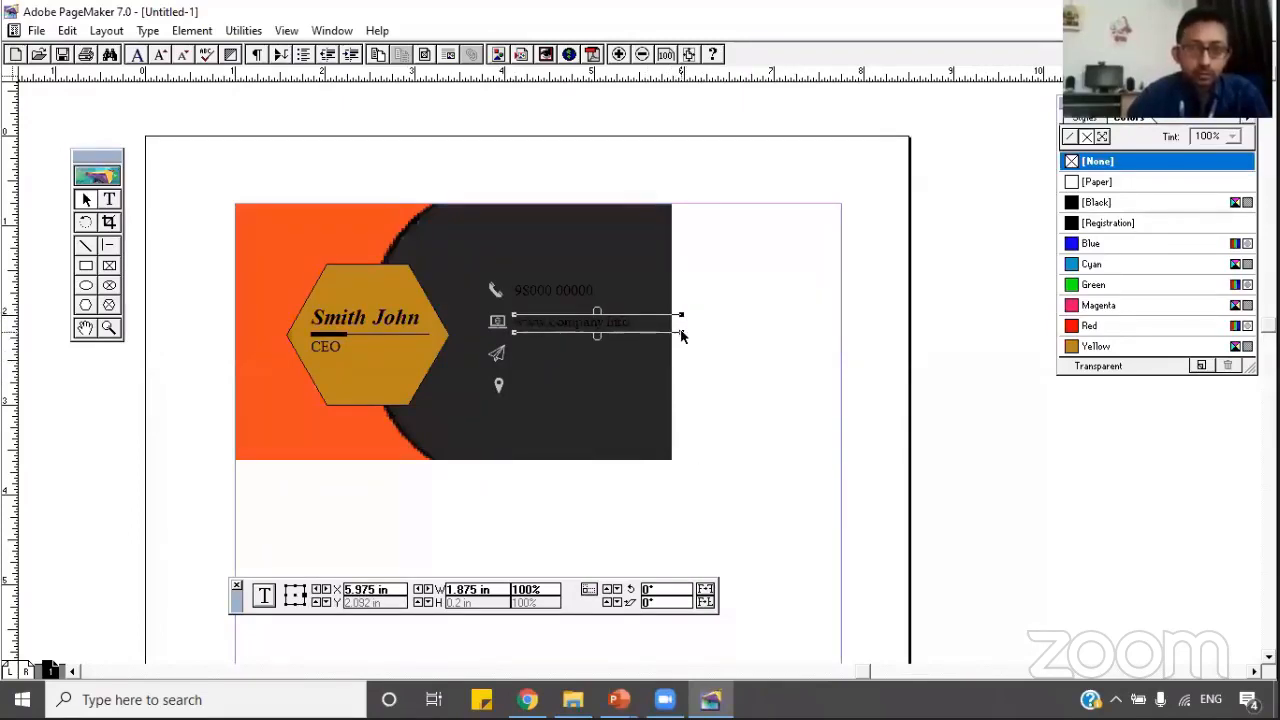
left_click_drag(681, 332, 654, 331)
left_click(749, 395)
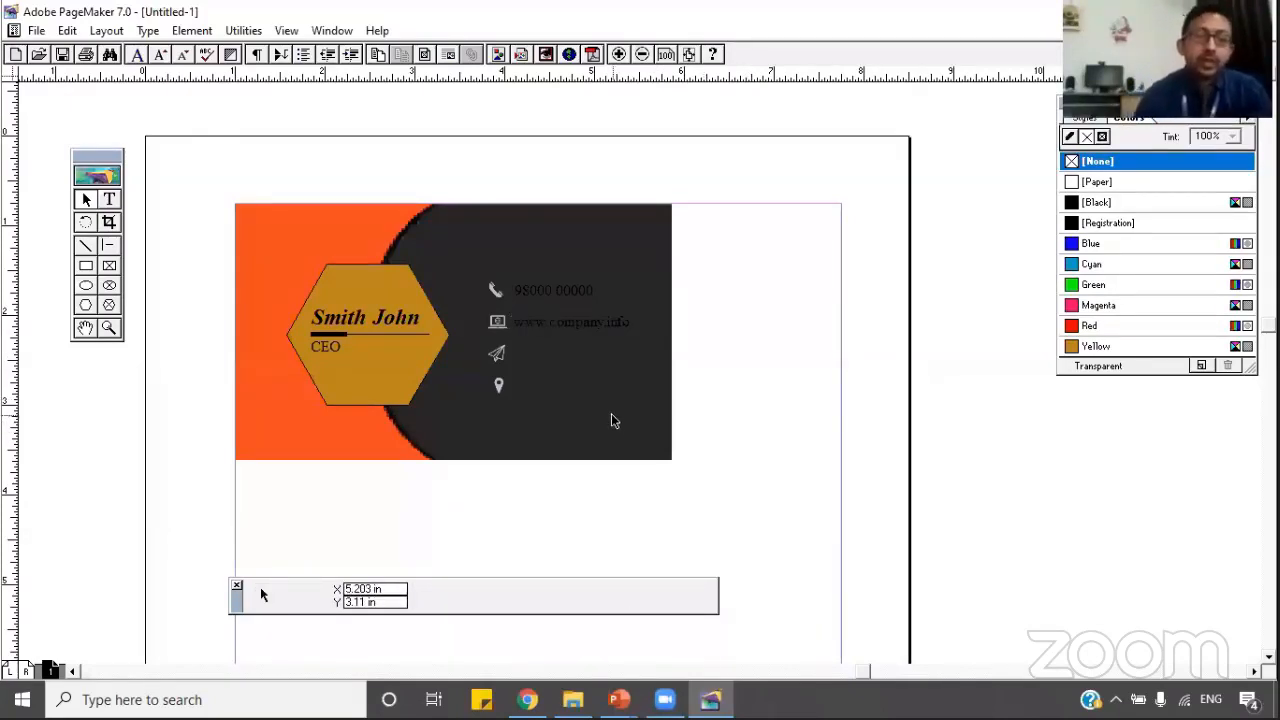
Switch to the PowerPoint slide show to examine the sample business card, and return to PageMaker.
left_click(619, 697)
left_click(685, 643)
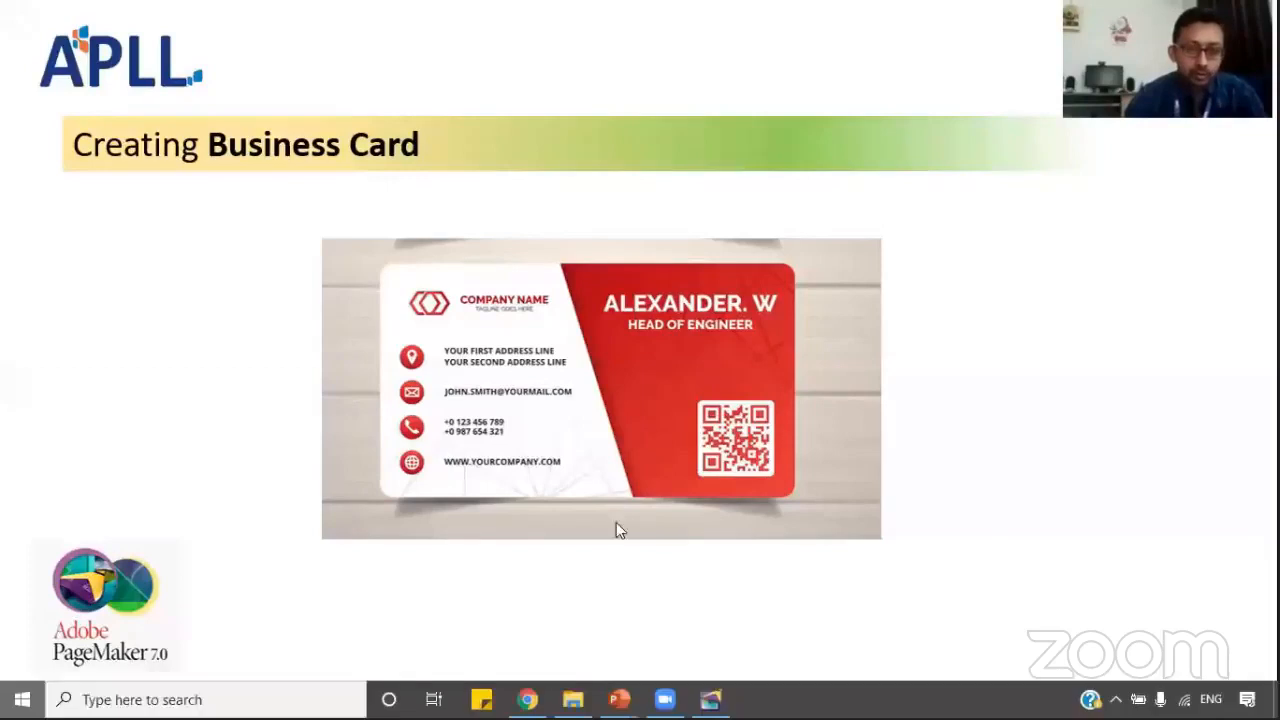
key("super")
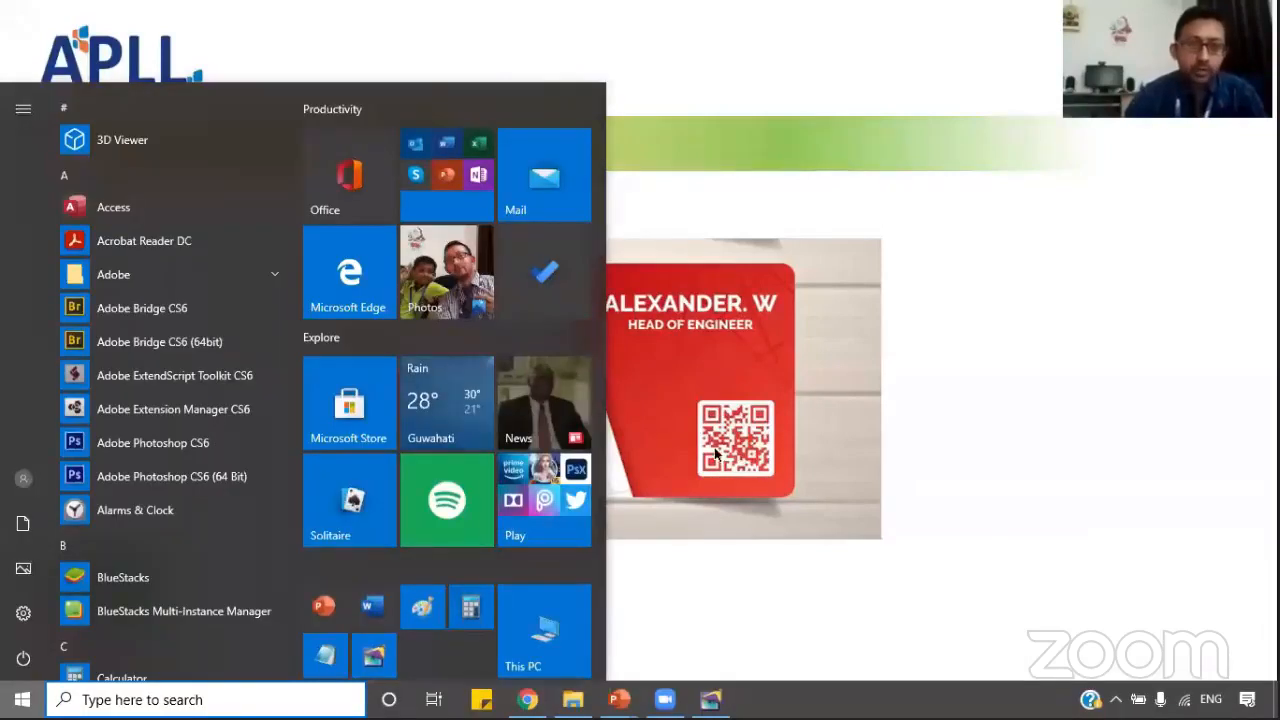
left_click(722, 697)
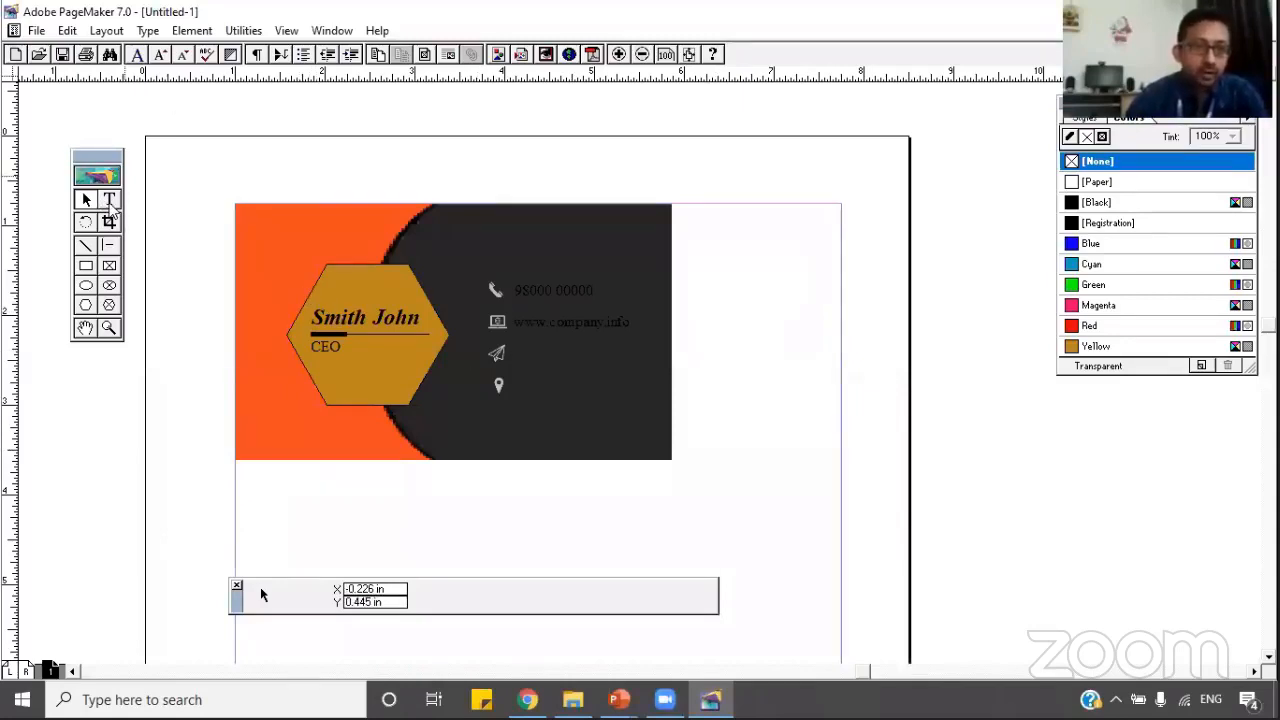
Add a text block containing the contact's e-mail address just below the card.
left_click(110, 200)
left_click(512, 496)
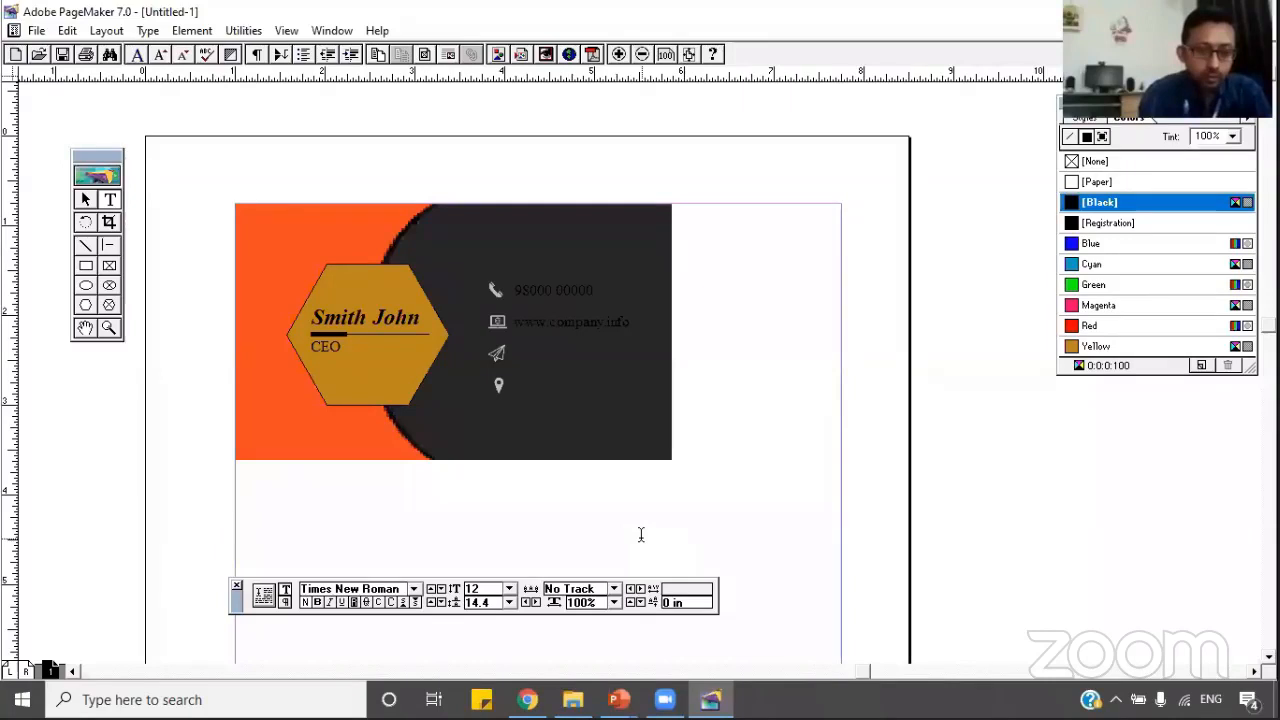
type("smith")
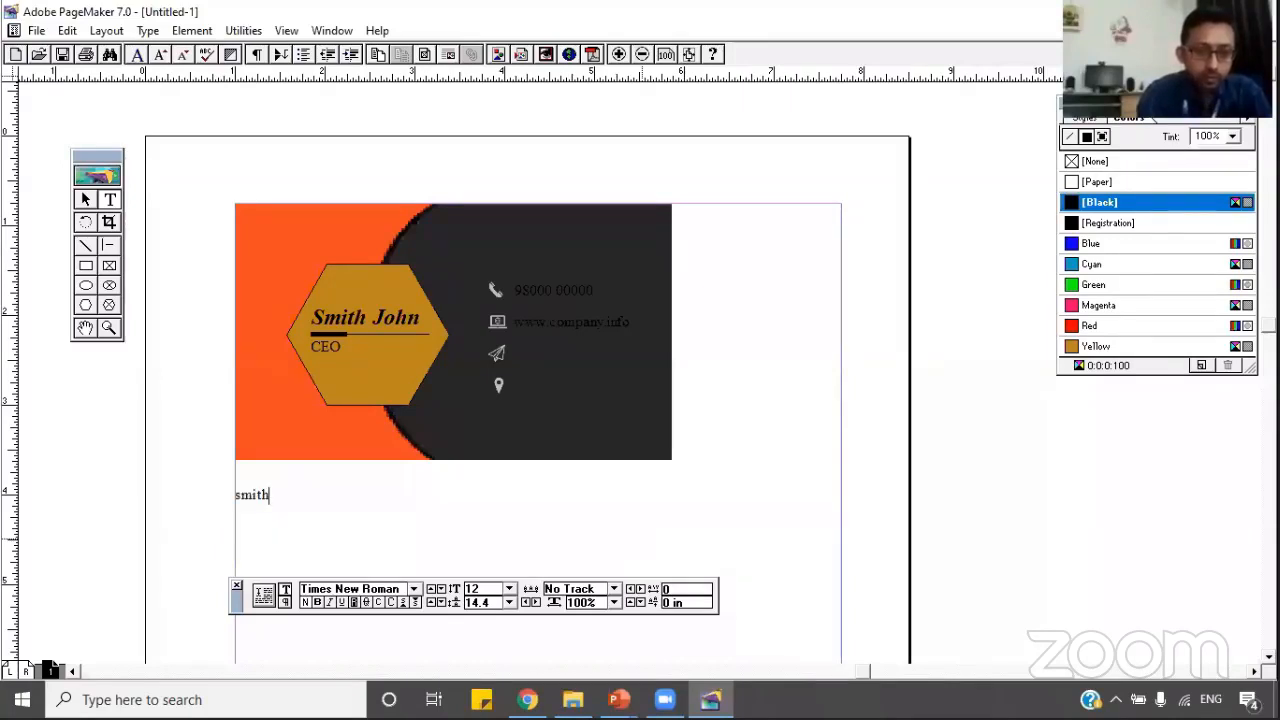
type("john")
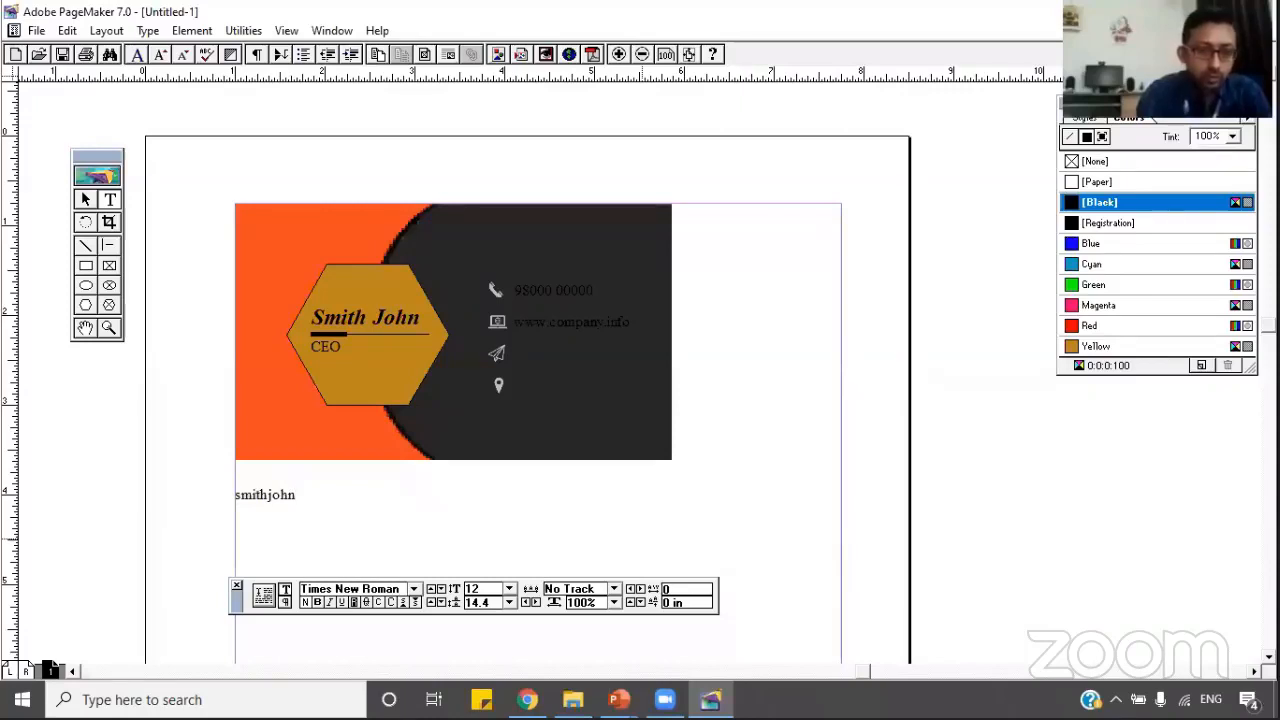
type("@")
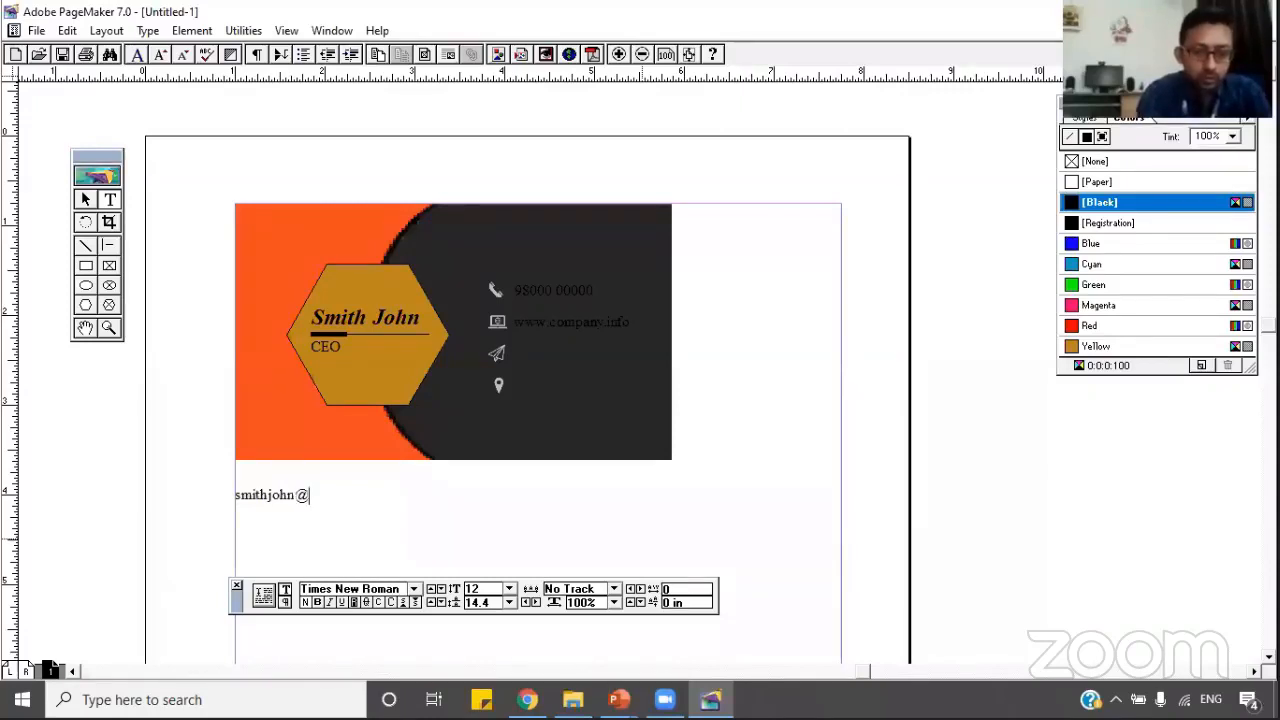
type("compa")
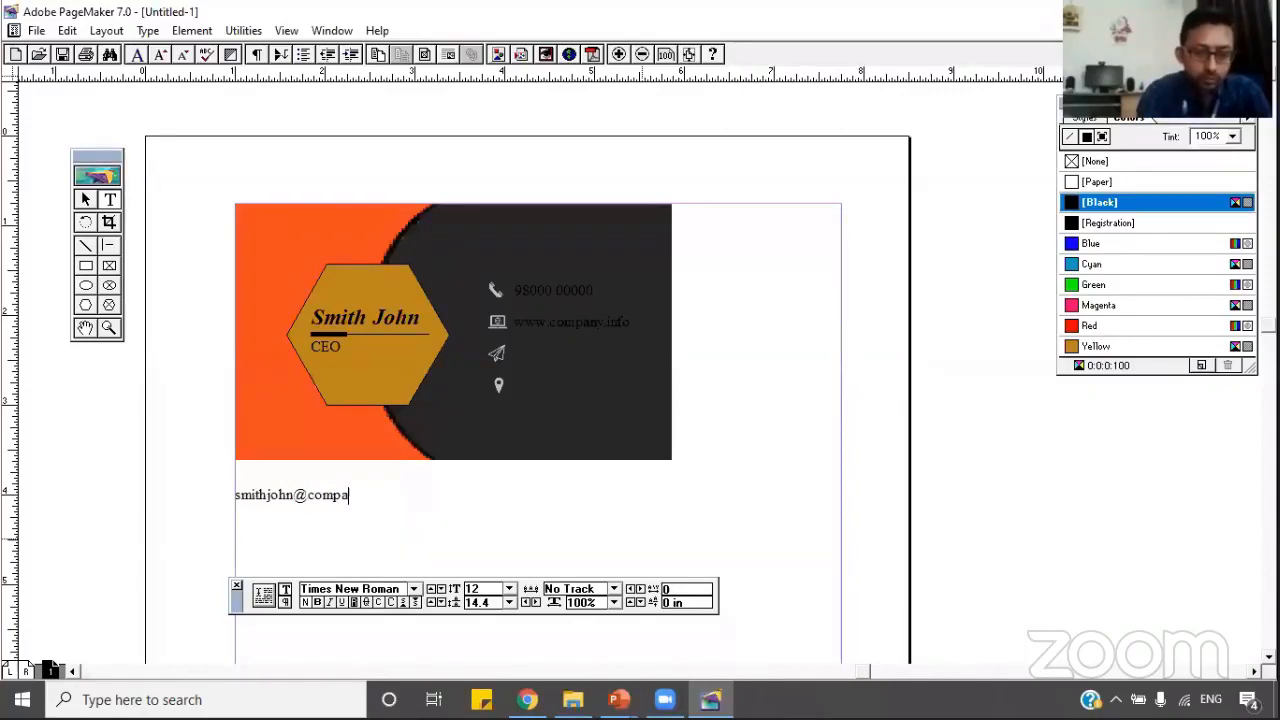
type("ny.i")
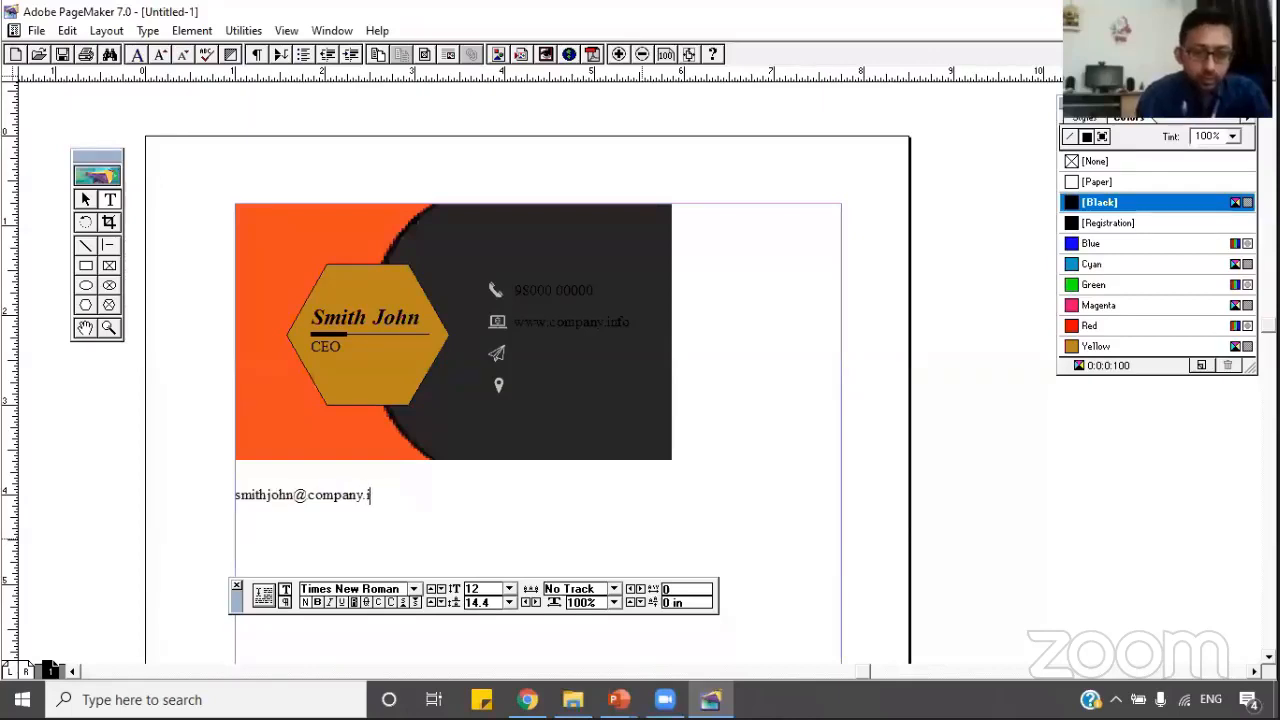
type("nfo")
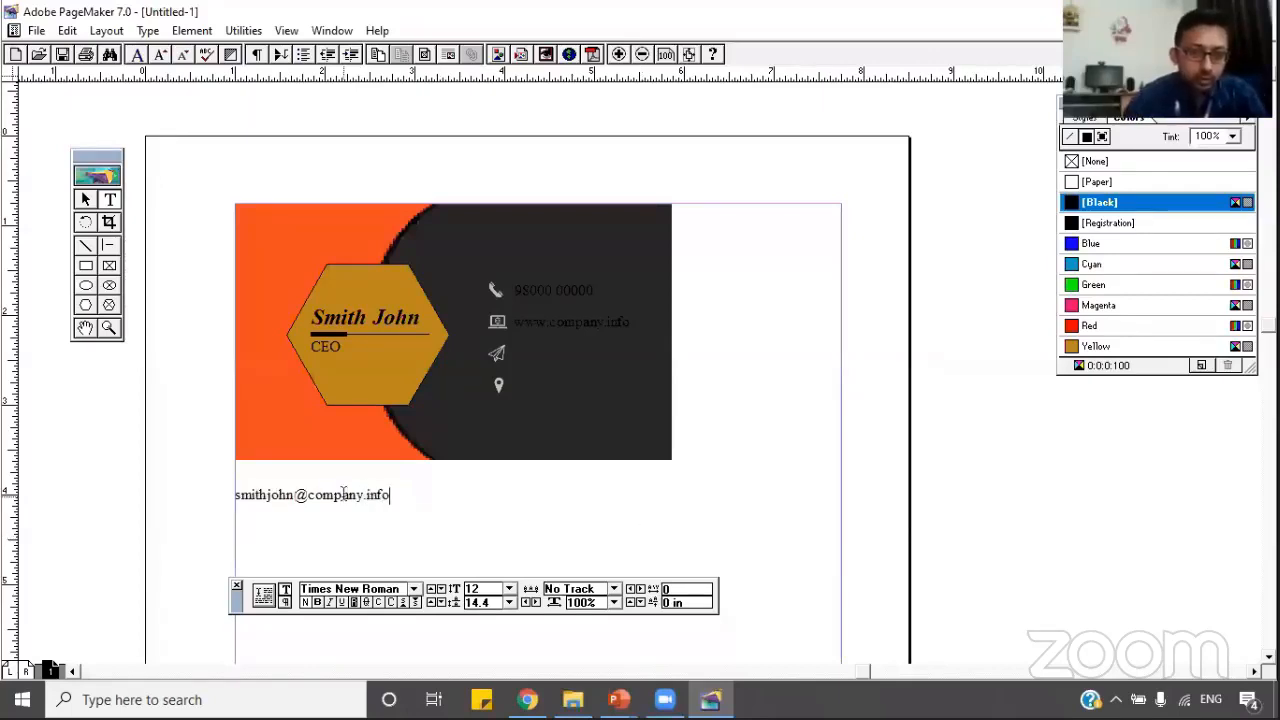
Narrow the e-mail text block to about 2.19 in and place it beside the paper-plane icon, under the website text.
left_click(78, 206)
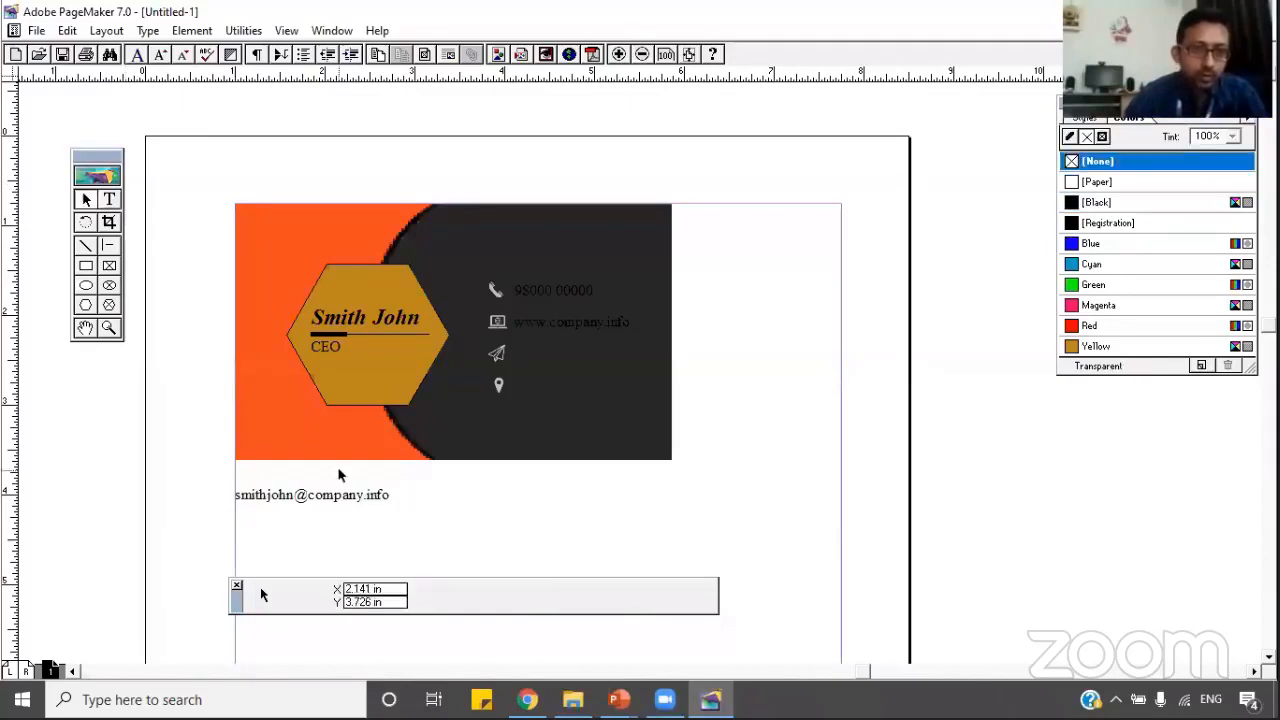
mouse_move(329, 494)
left_mouse_down()
mouse_move(438, 470)
mouse_move(508, 392)
mouse_move(359, 414)
left_mouse_up()
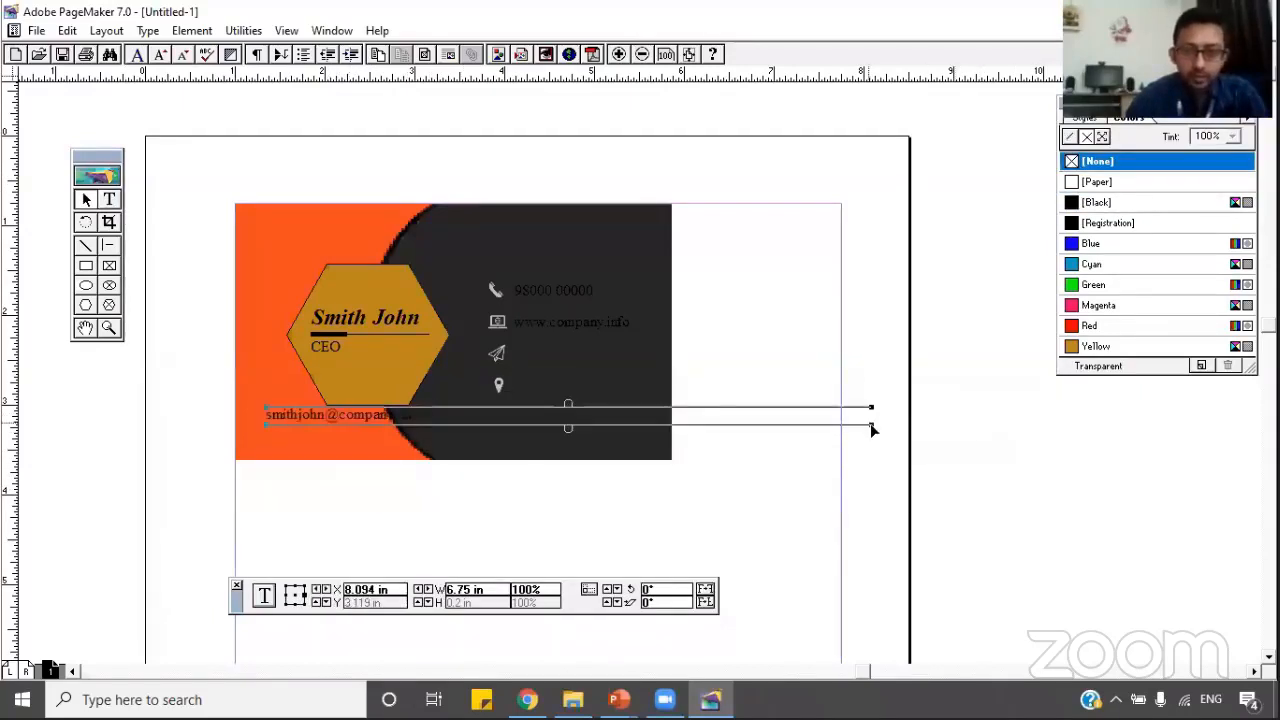
left_click_drag(873, 429, 668, 352)
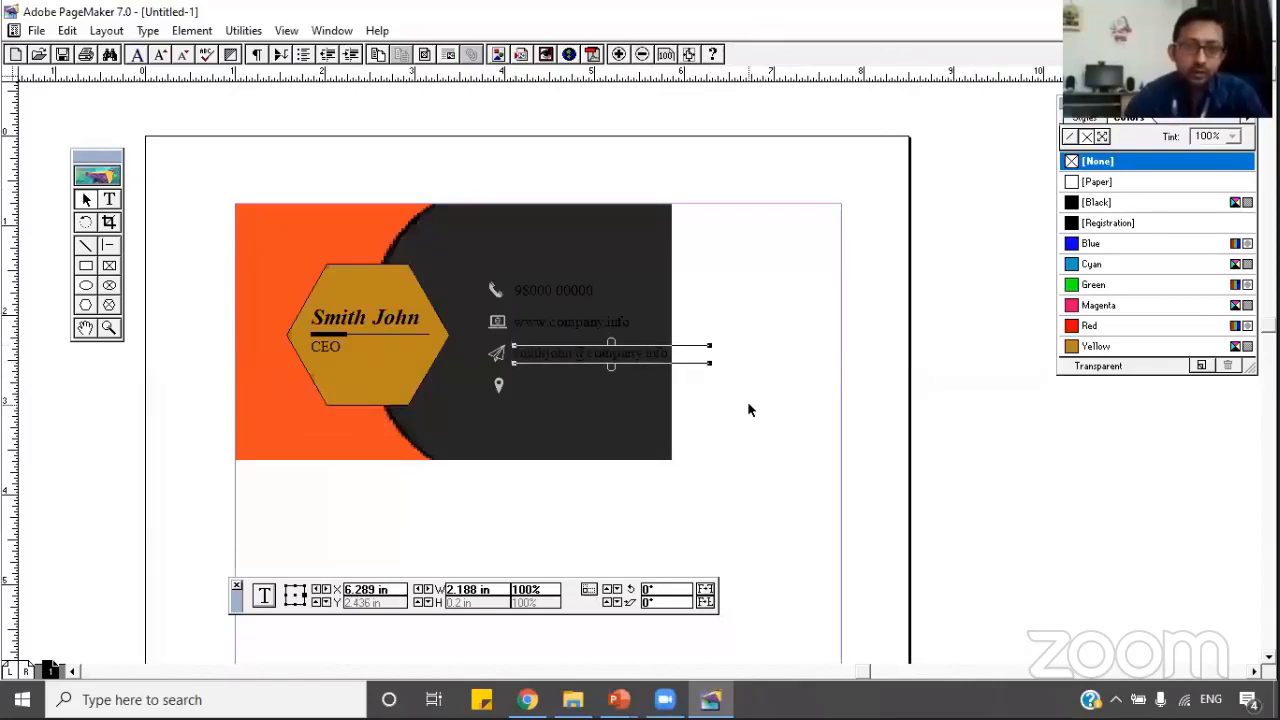
key("Left")
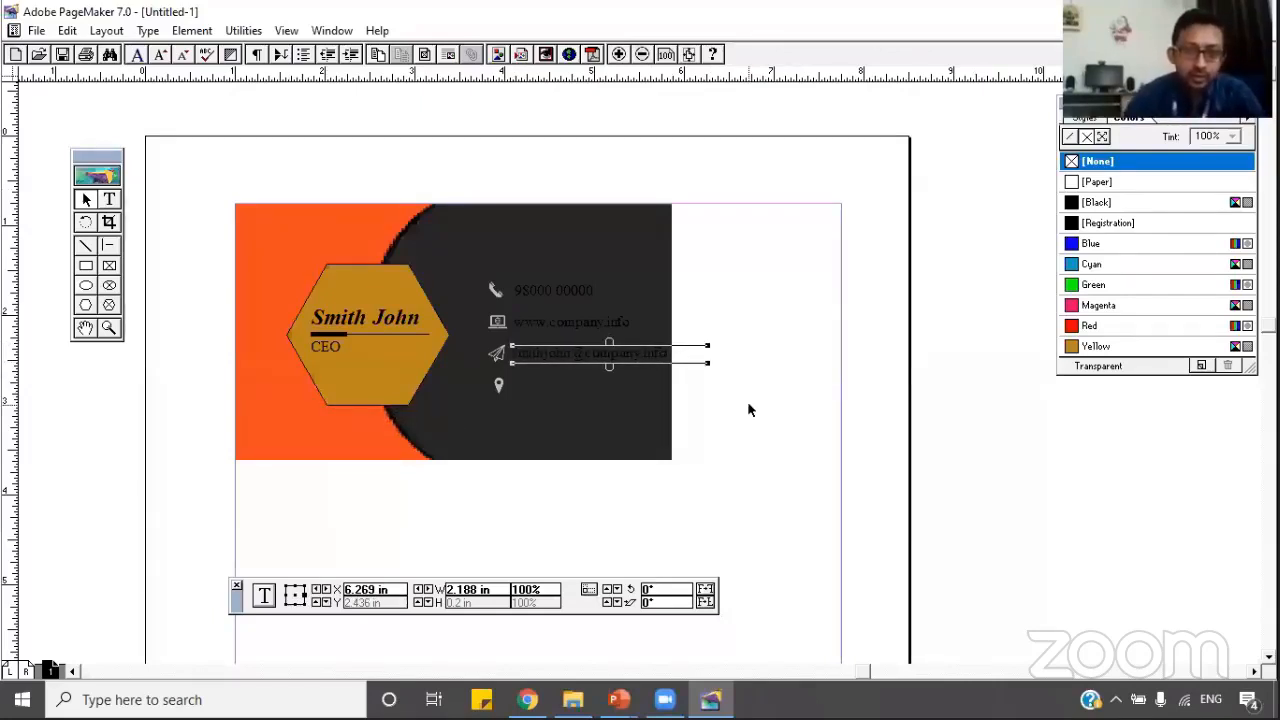
left_click(736, 434)
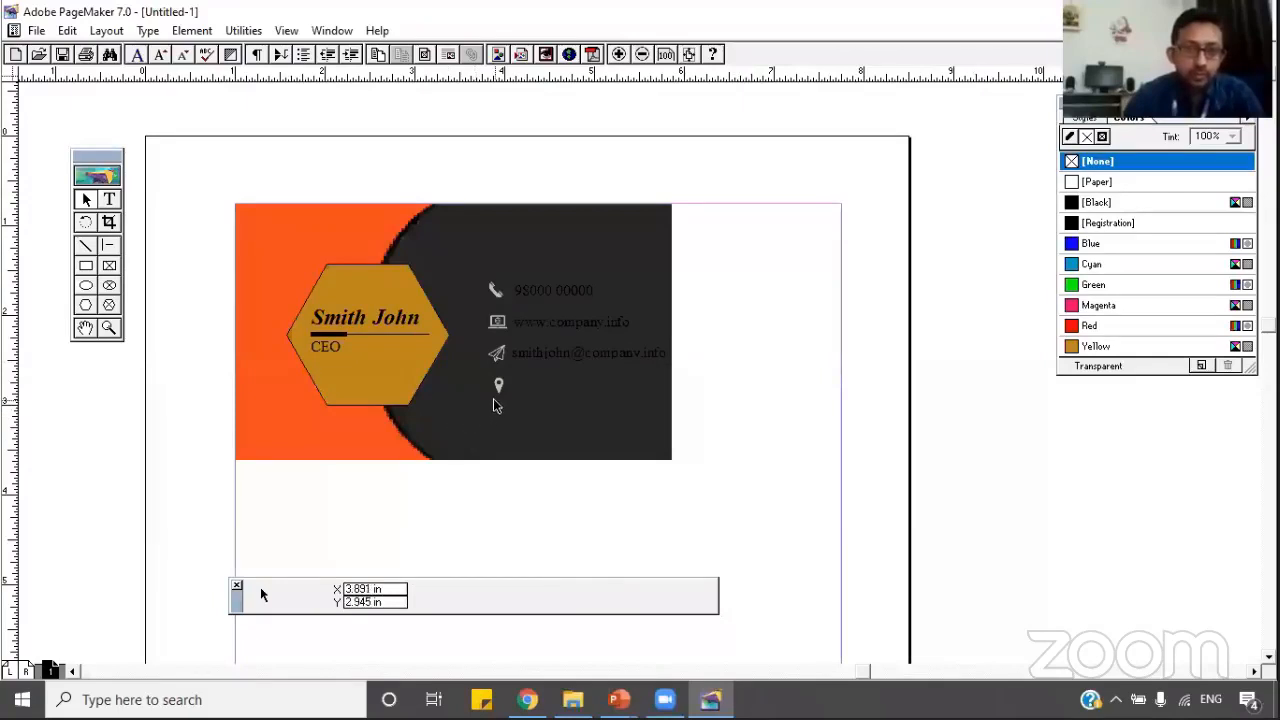
Nudge the contact icons together with the phone, website and e-mail texts about 0.11 in left and 0.01 in down.
left_click_drag(737, 234, 431, 460)
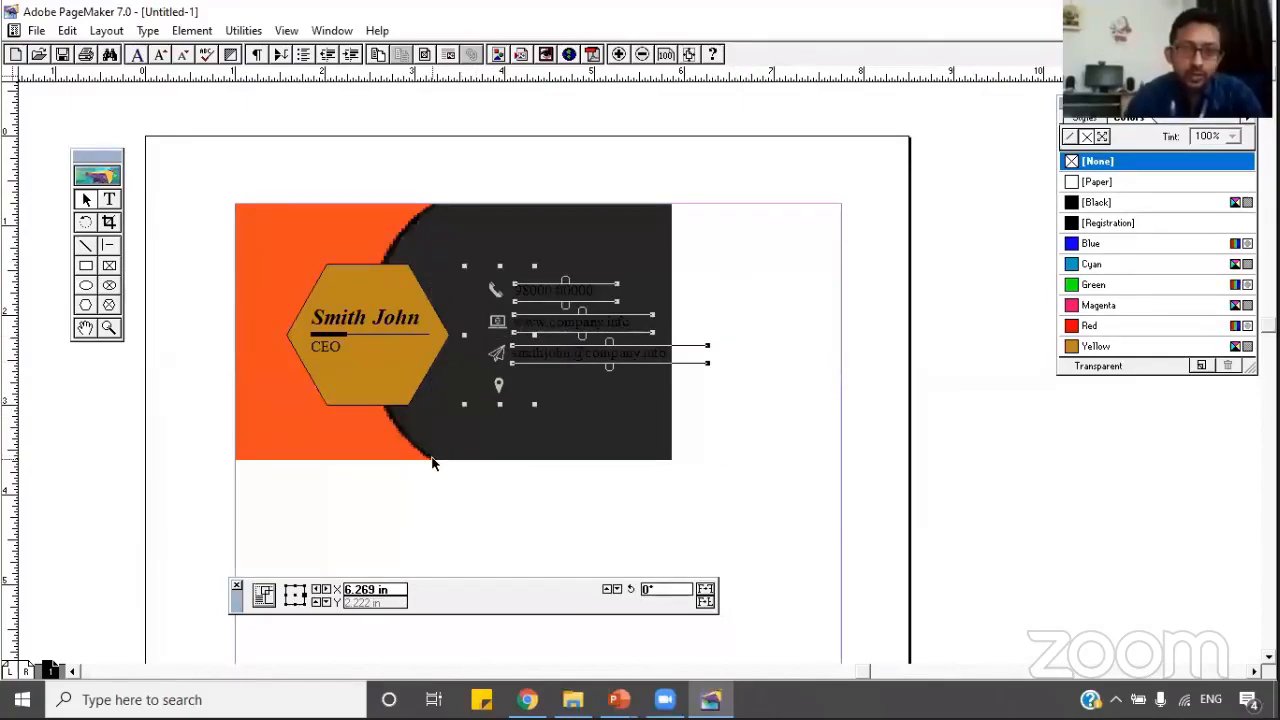
key("Left")
key("Left")
key("Left")
key("Left")
key("Left")
key("Left")
key("Left")
key("Left")
key("Left")
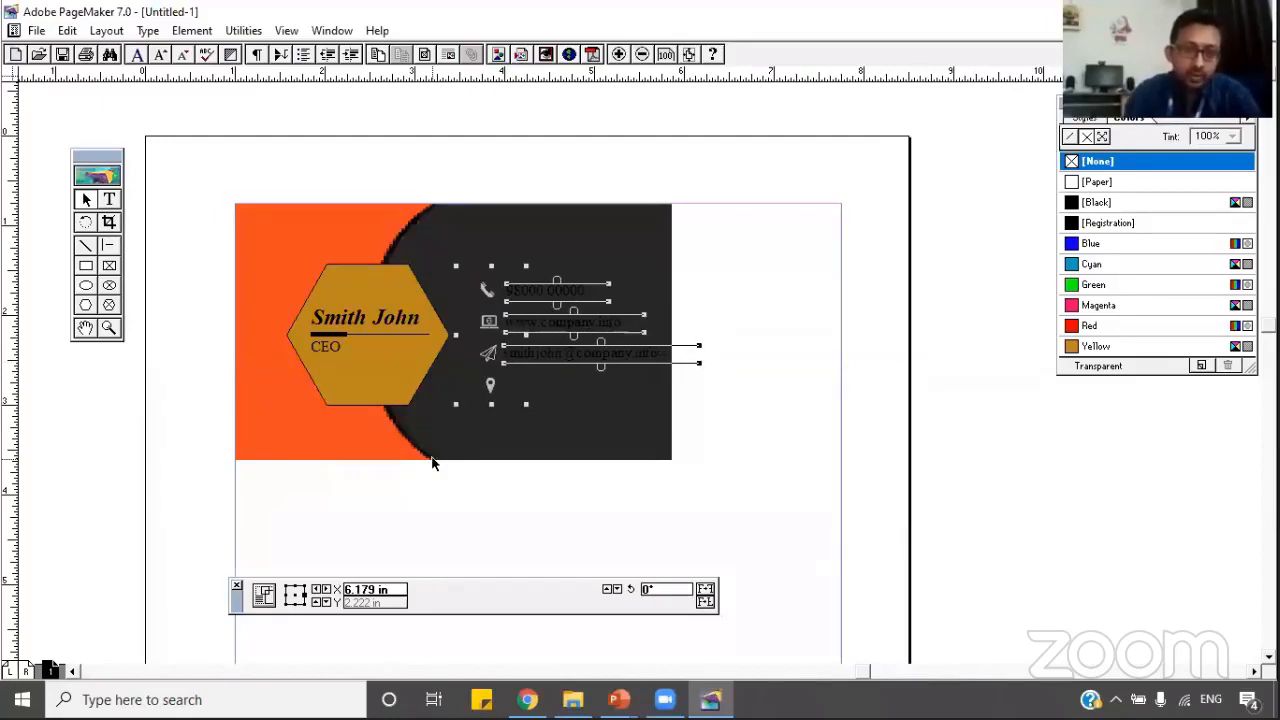
key("Left")
key("Down")
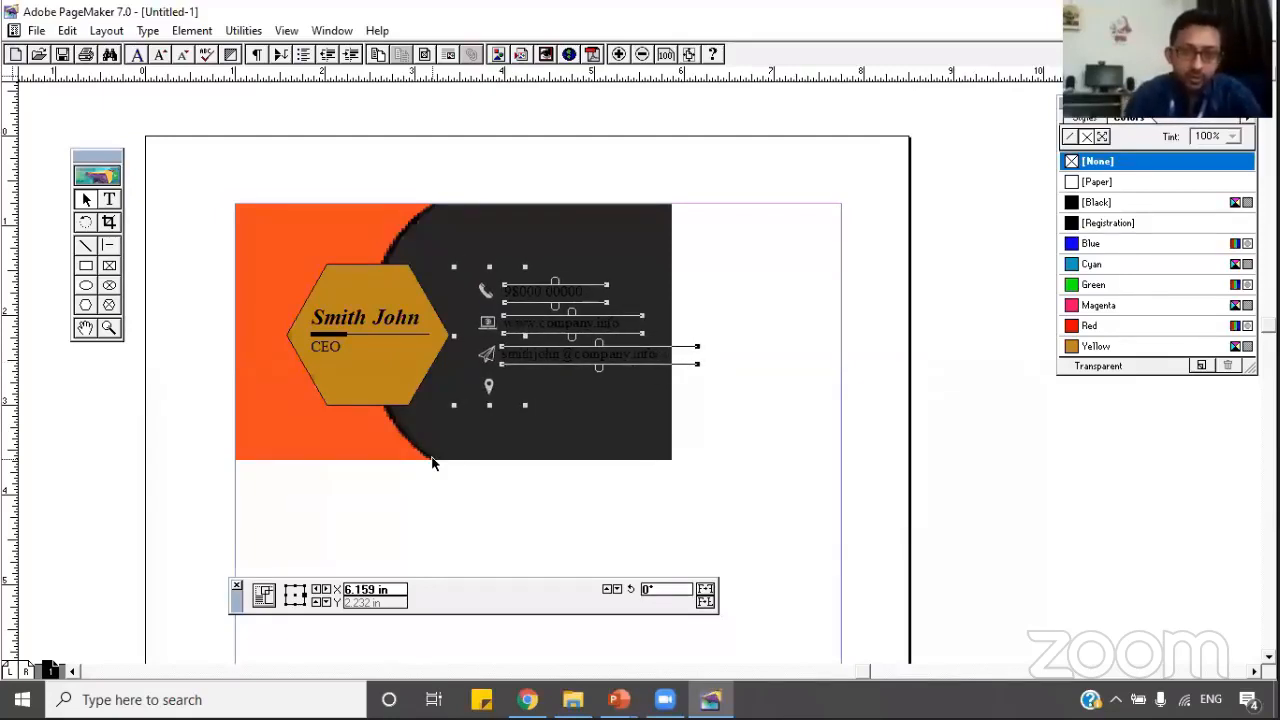
left_click(745, 531)
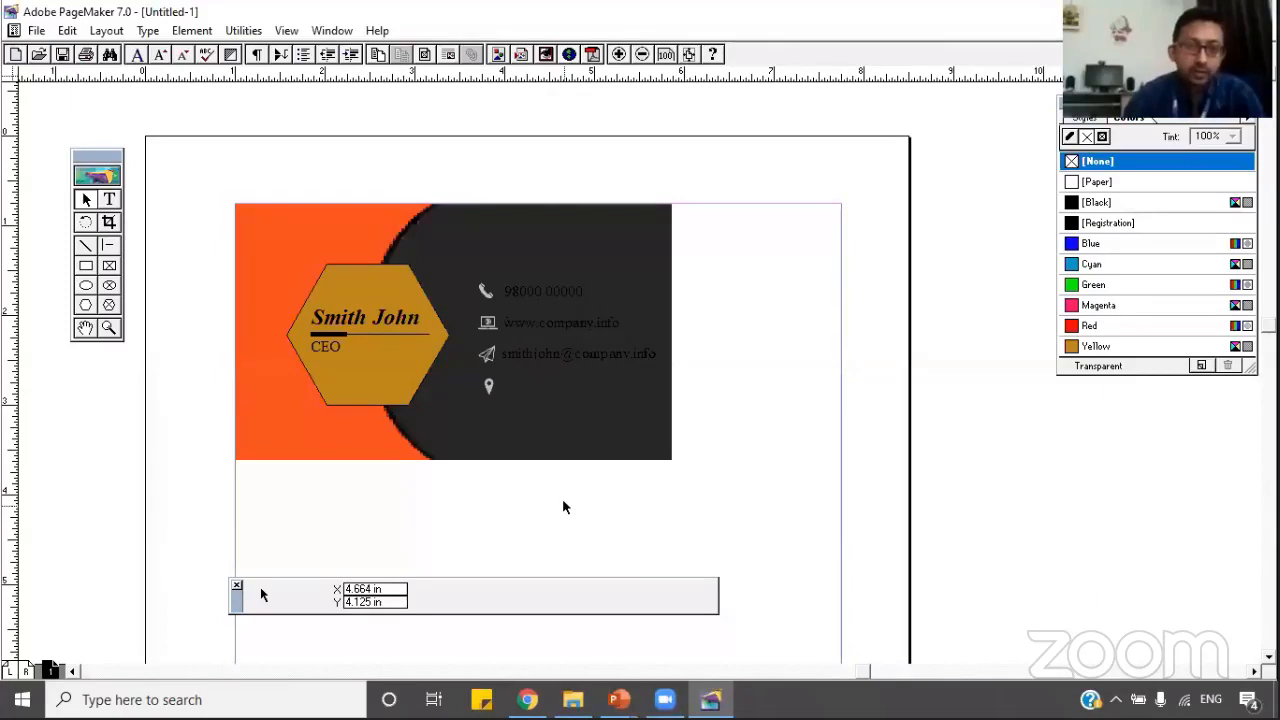
Add the text "Address Line1" as a new text block below the card.
left_click(109, 199)
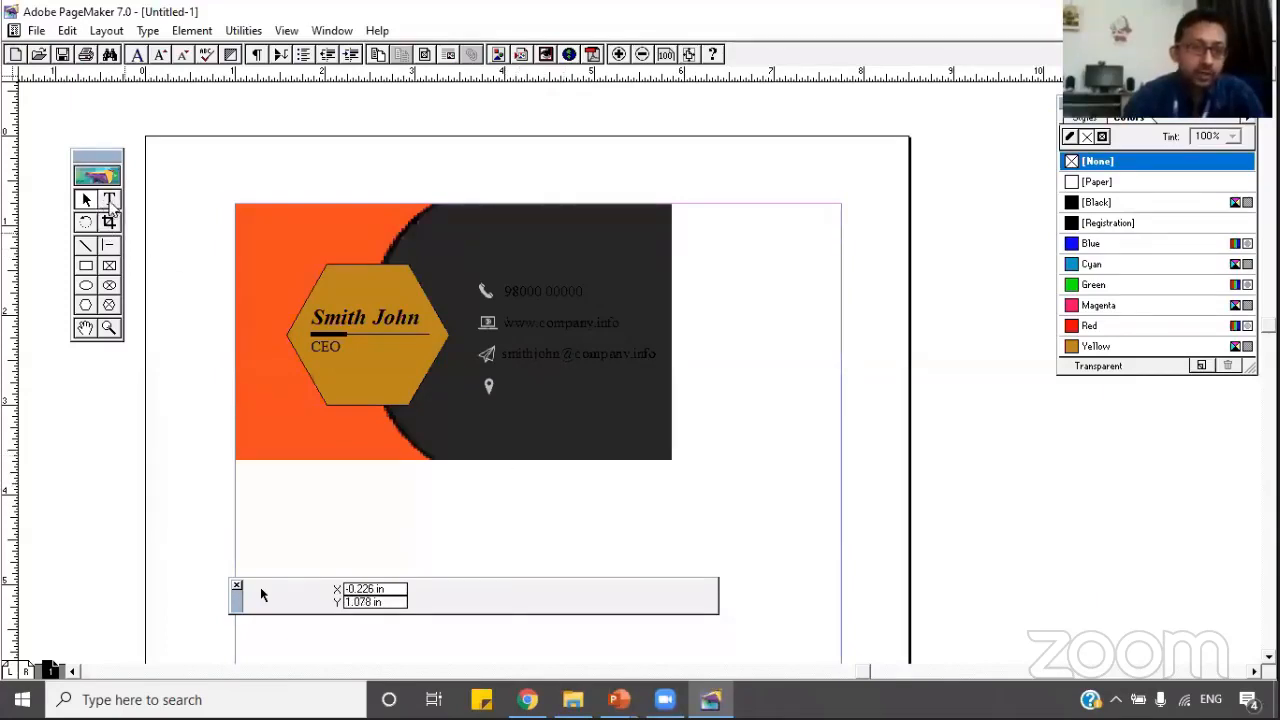
left_click(460, 515)
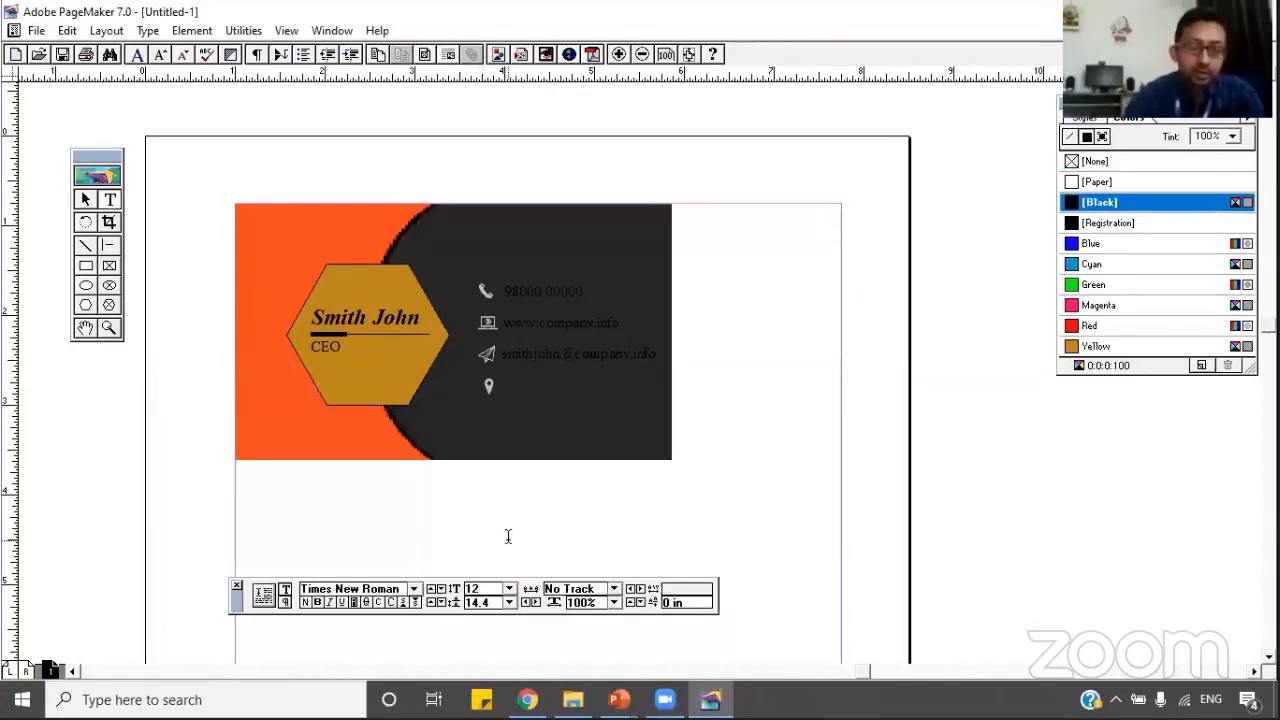
type("A")
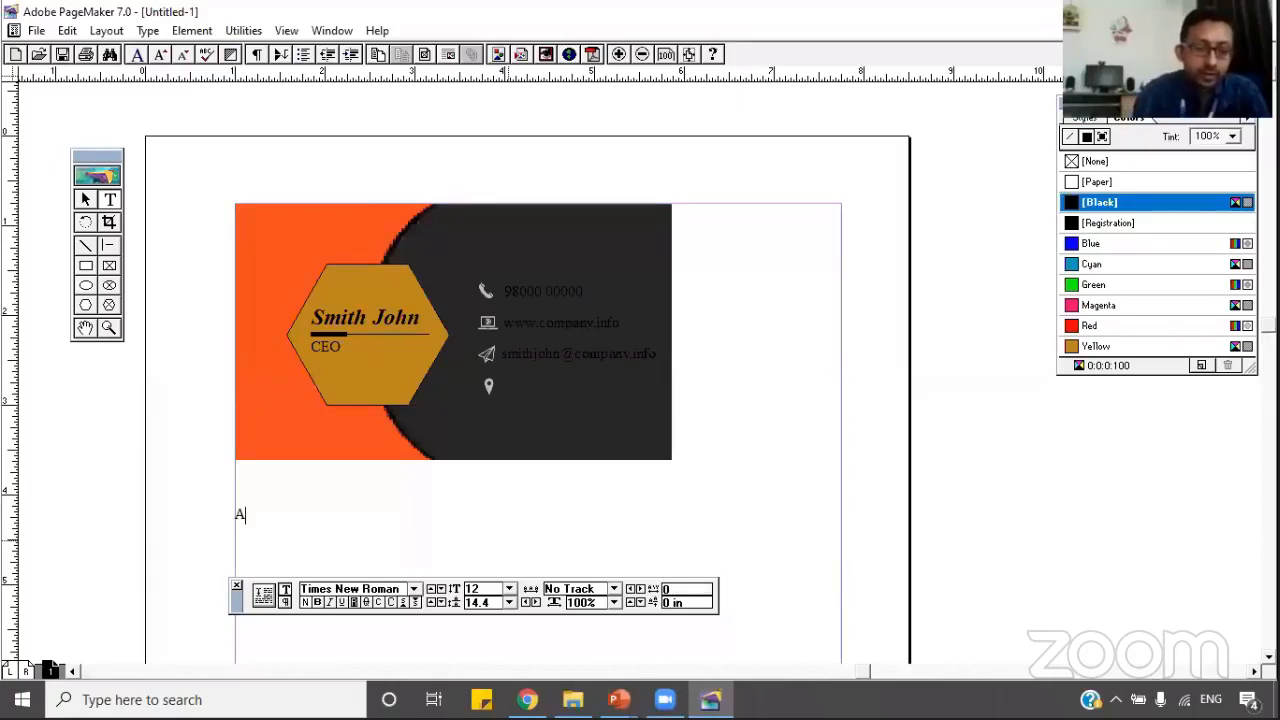
type("ddress")
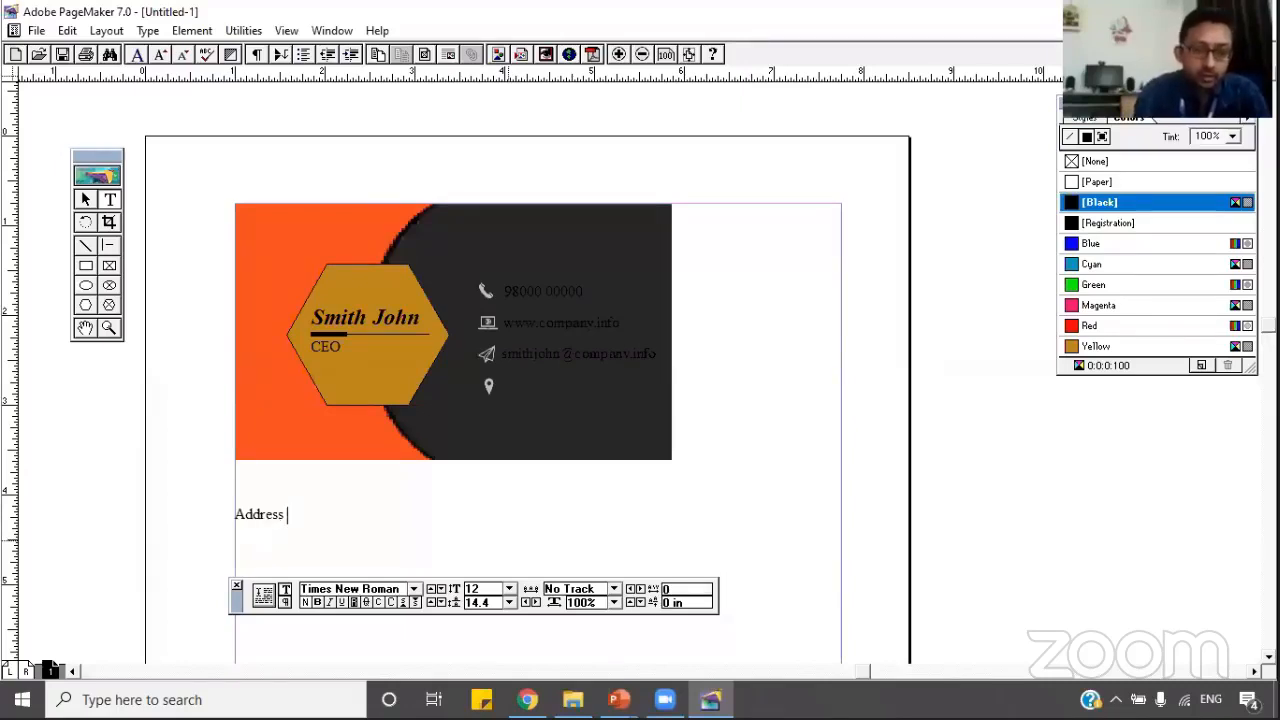
type(" Line")
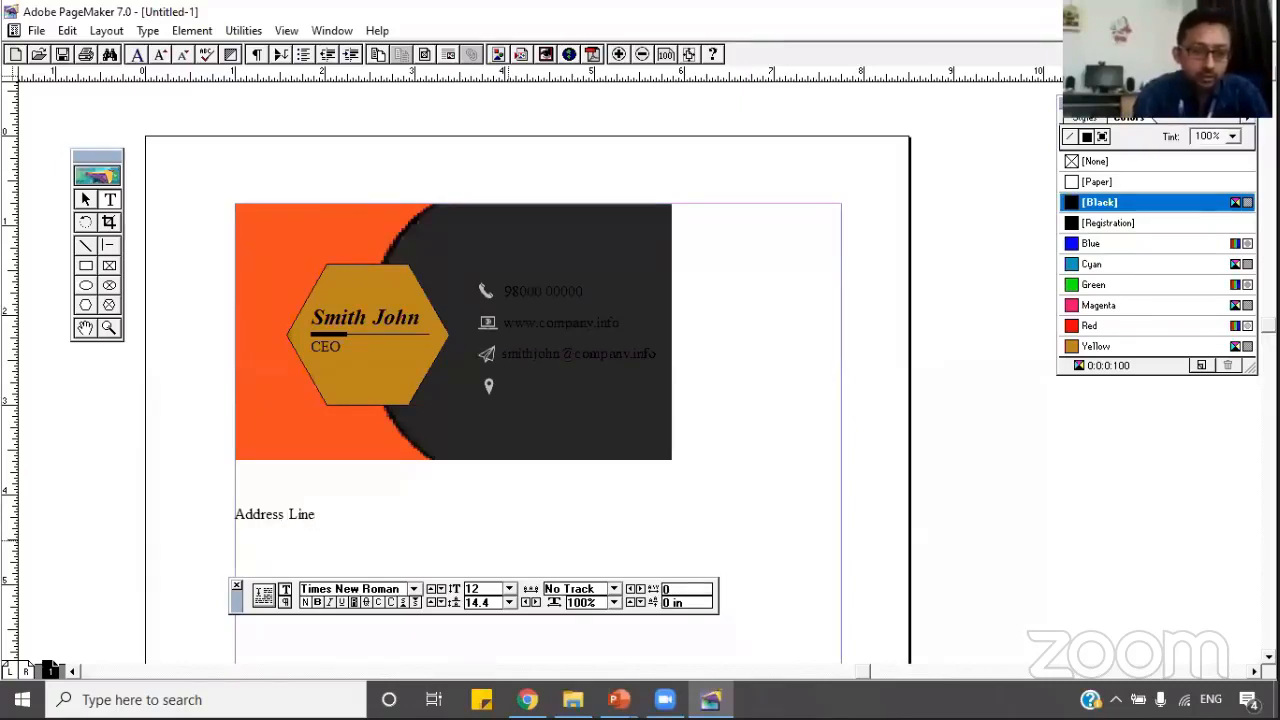
type("1")
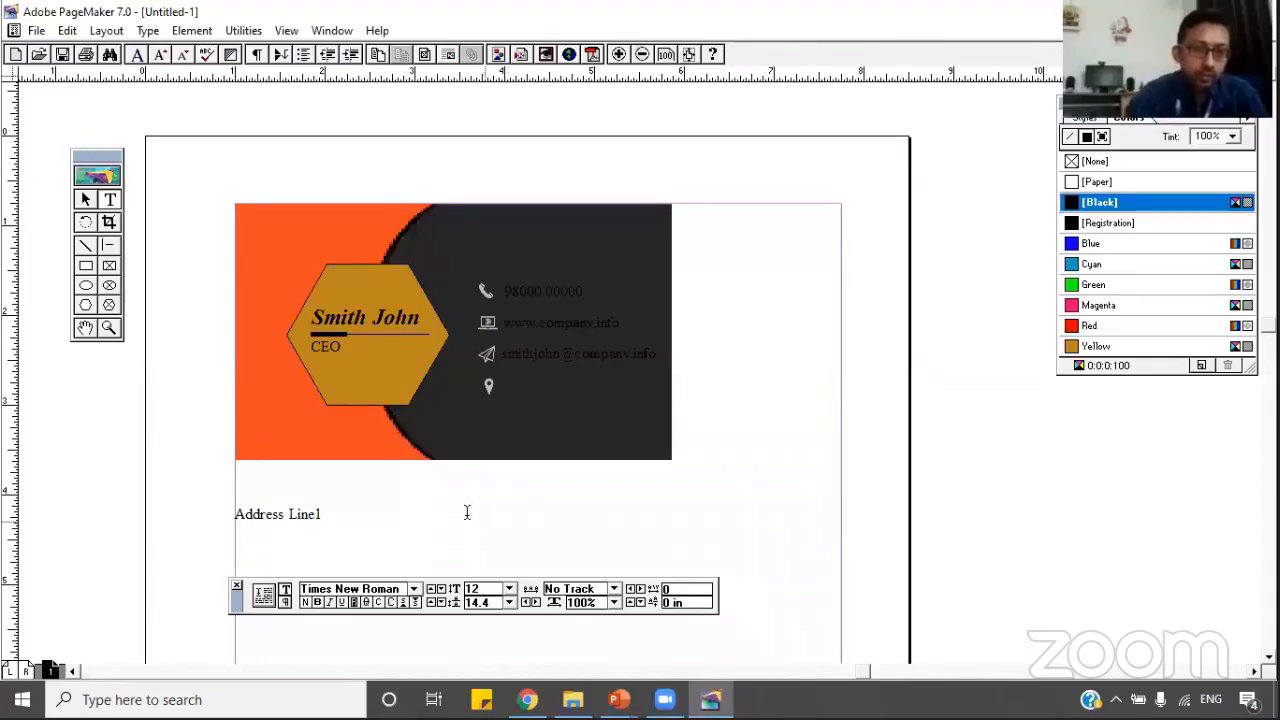
Narrow the Address Line1 text block to about 1.28 in and move it beside the location pin icon.
left_click(86, 200)
left_click(318, 516)
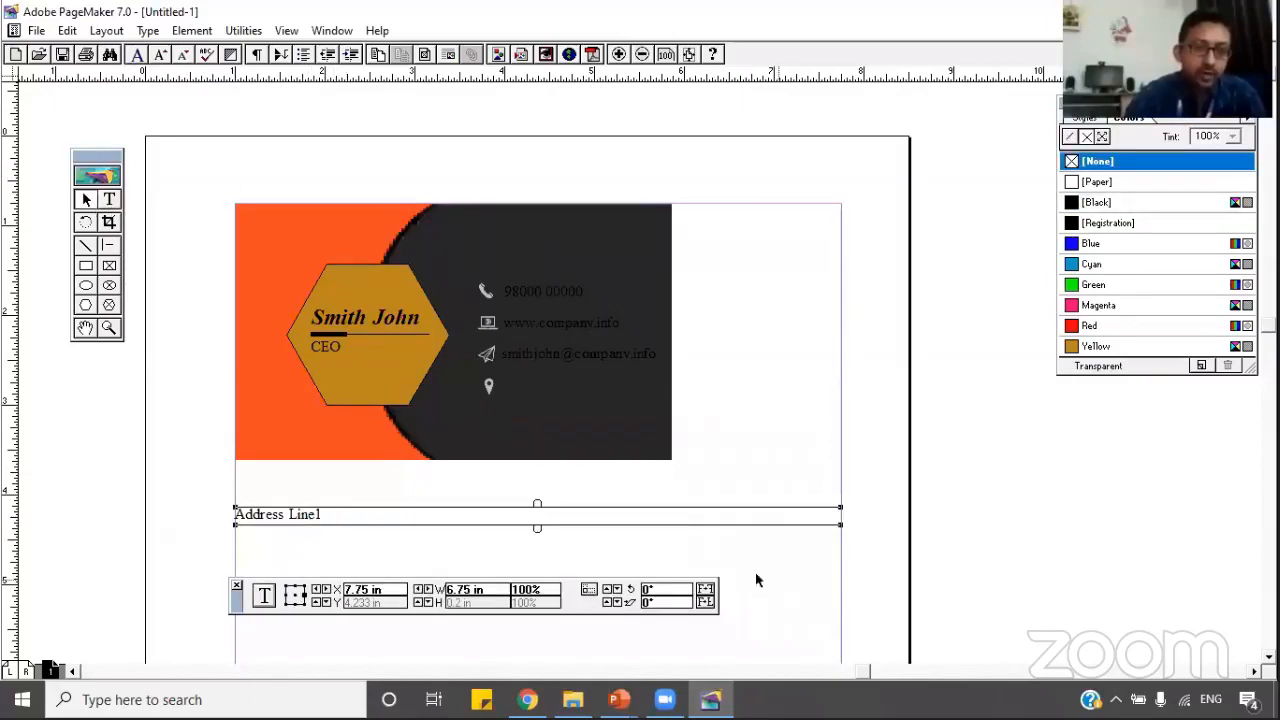
left_click_drag(840, 528, 601, 385)
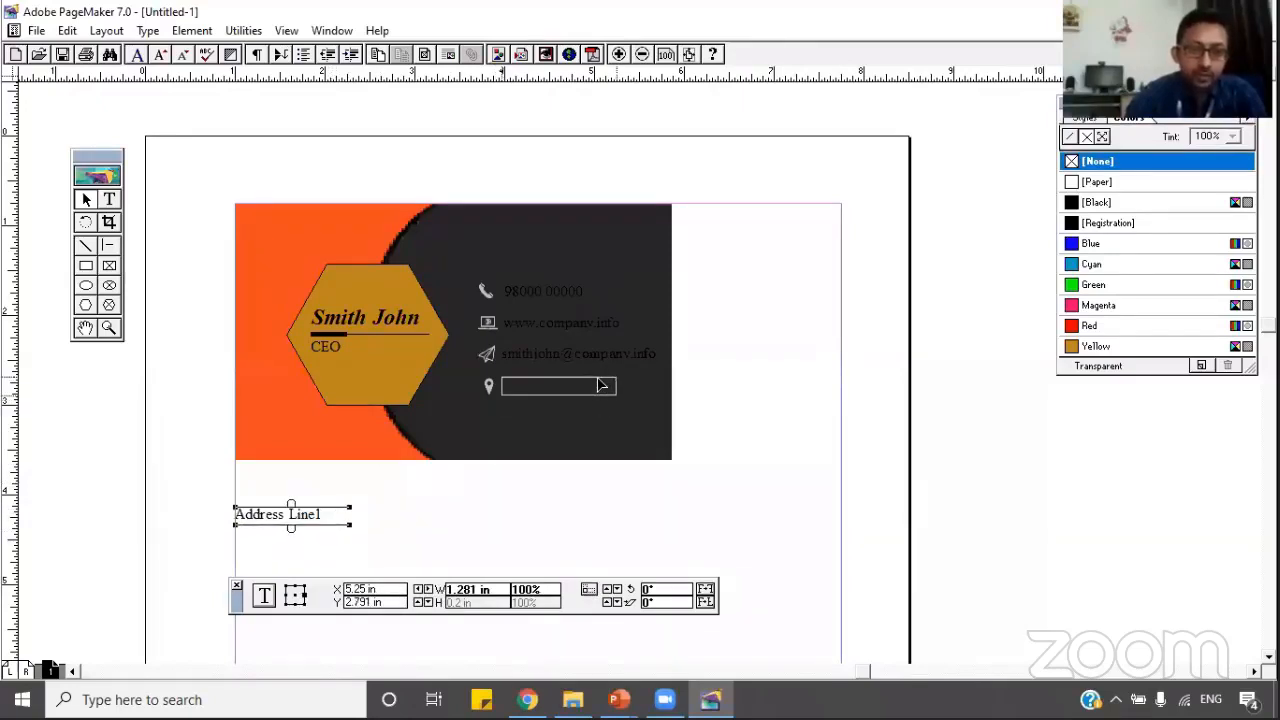
left_click(755, 437)
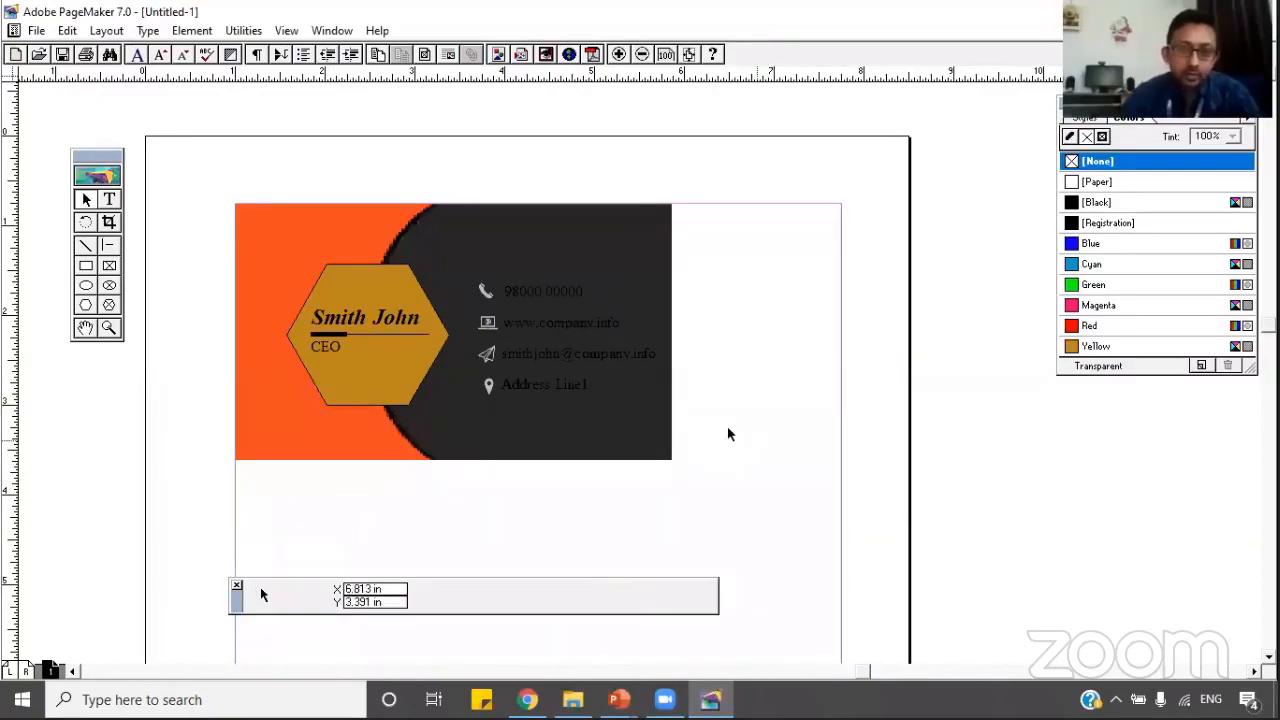
left_click(555, 389)
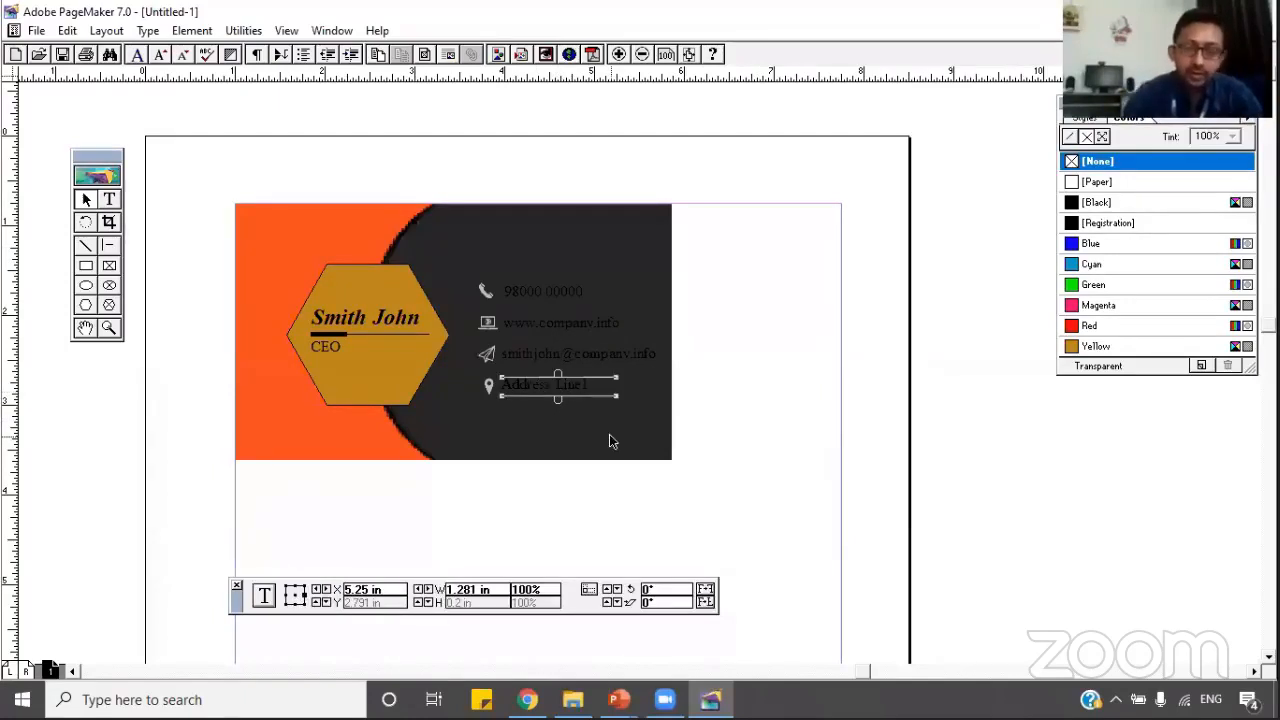
left_click(605, 495)
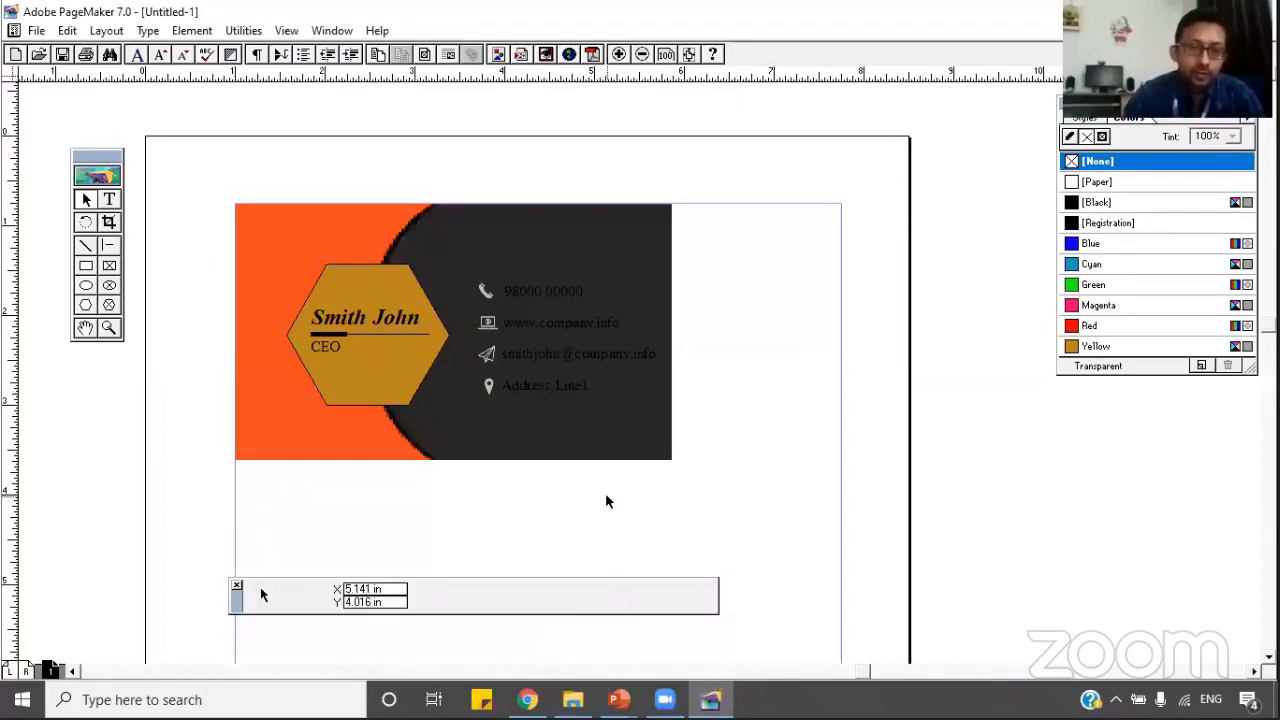
Add the text "Address Line2" as a new text block below the card.
key("shift+F4")
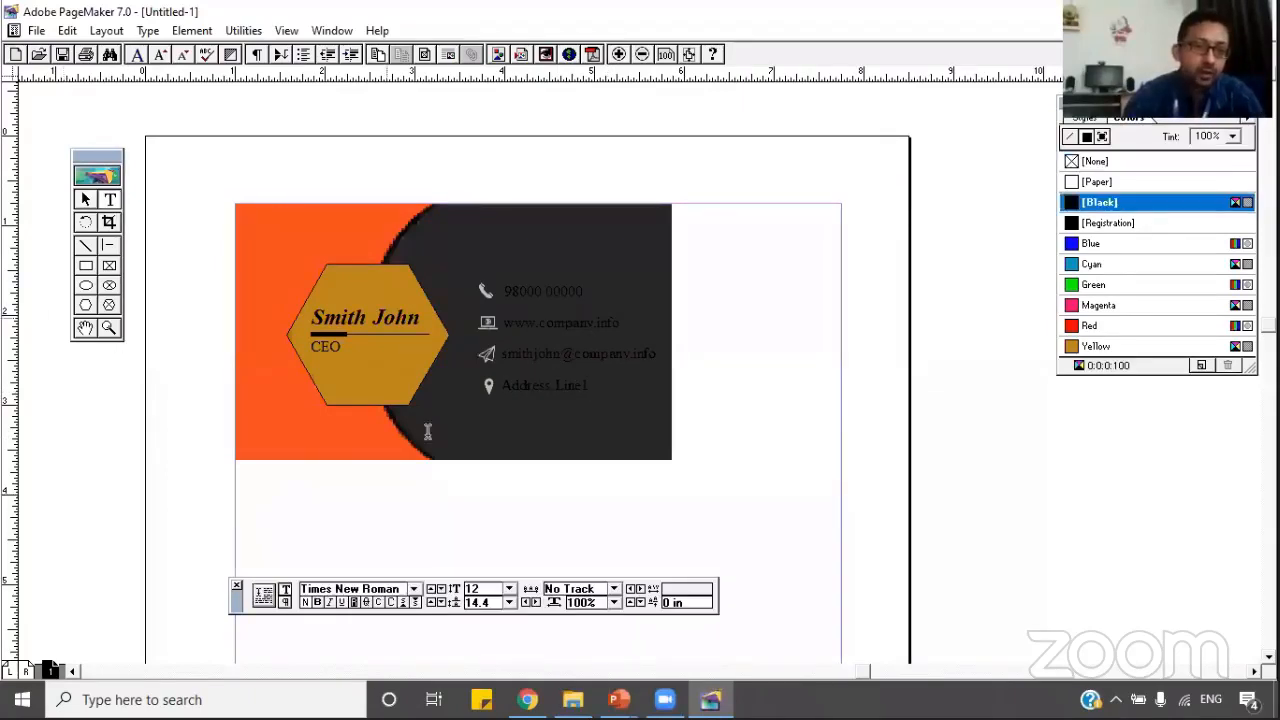
left_click(351, 523)
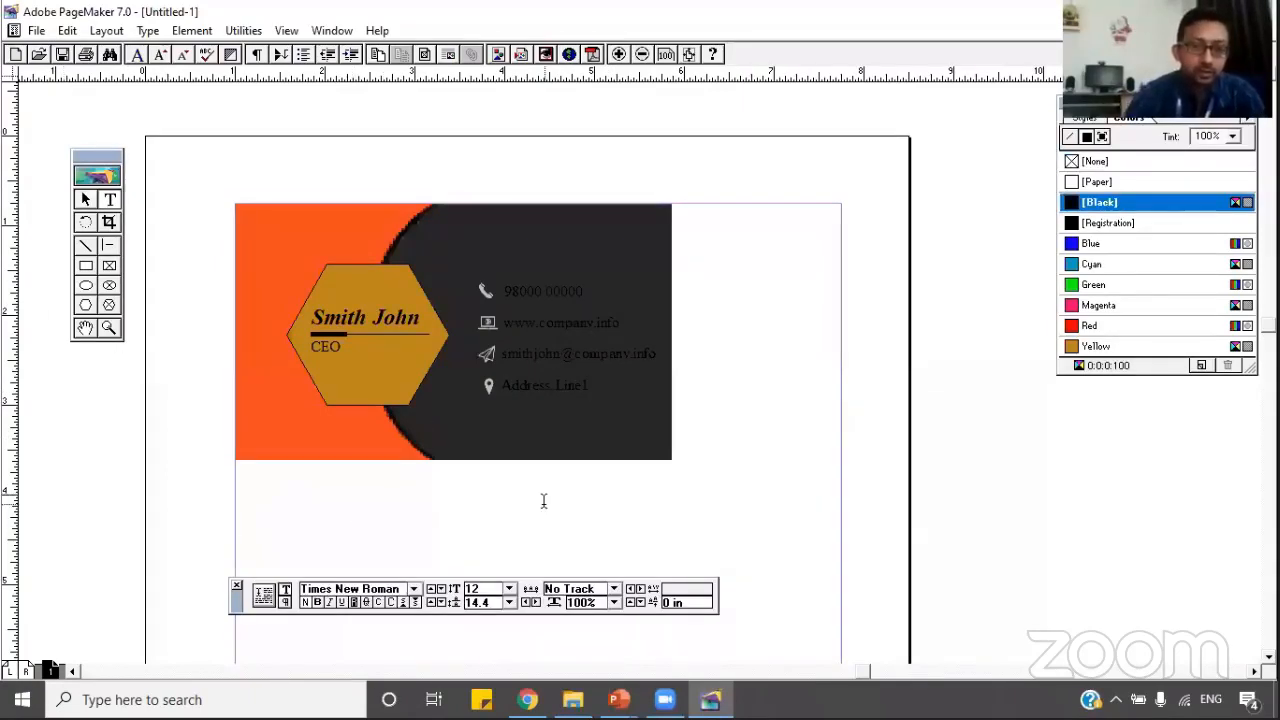
type("Addr")
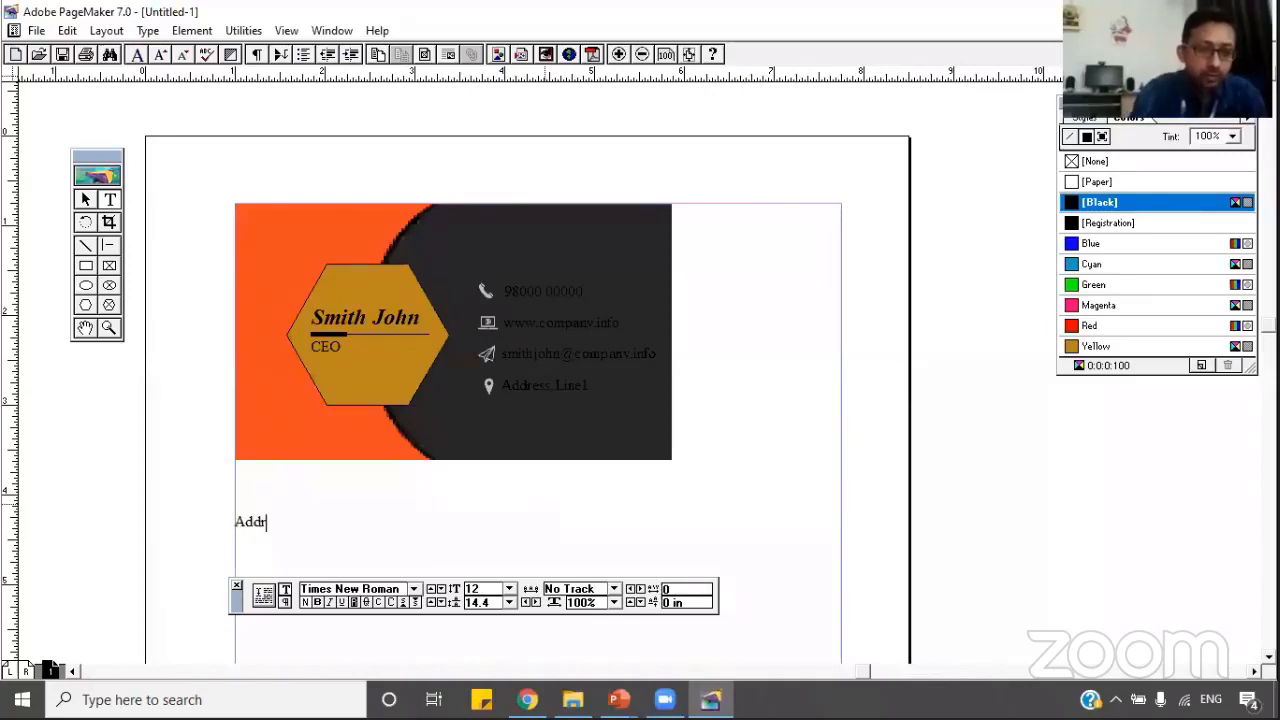
type("ess")
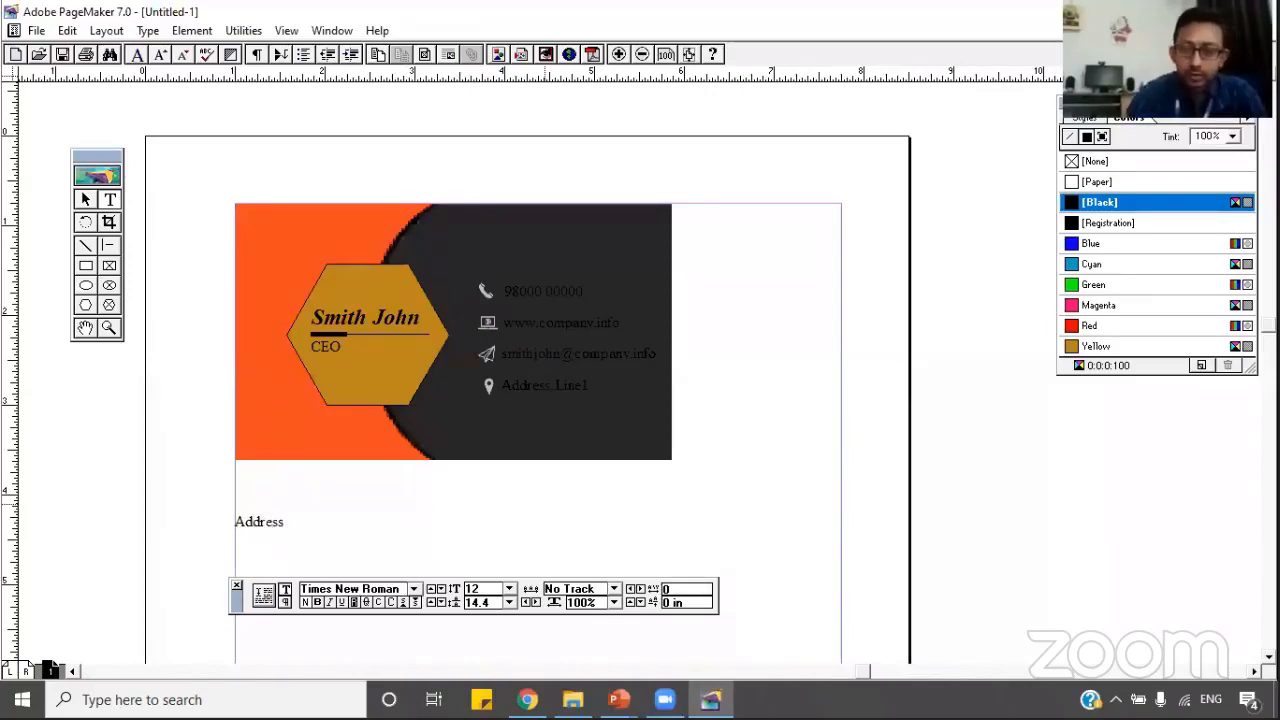
type(" Line")
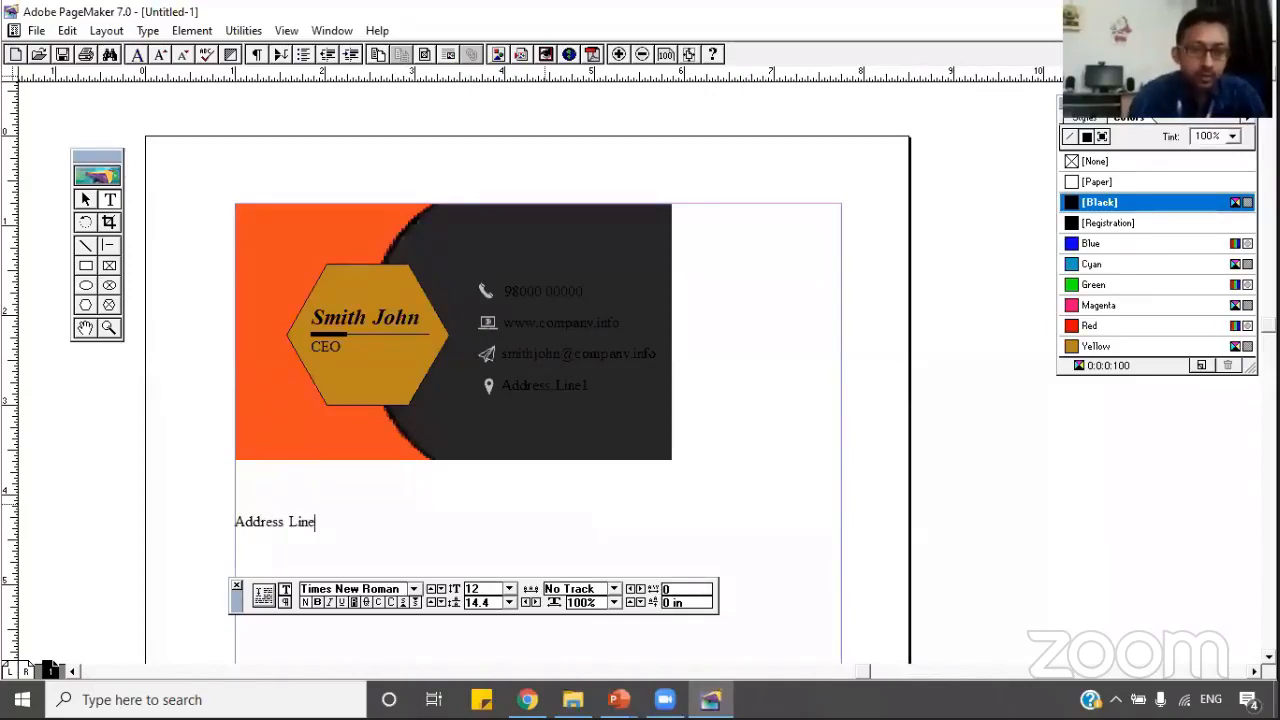
type("2")
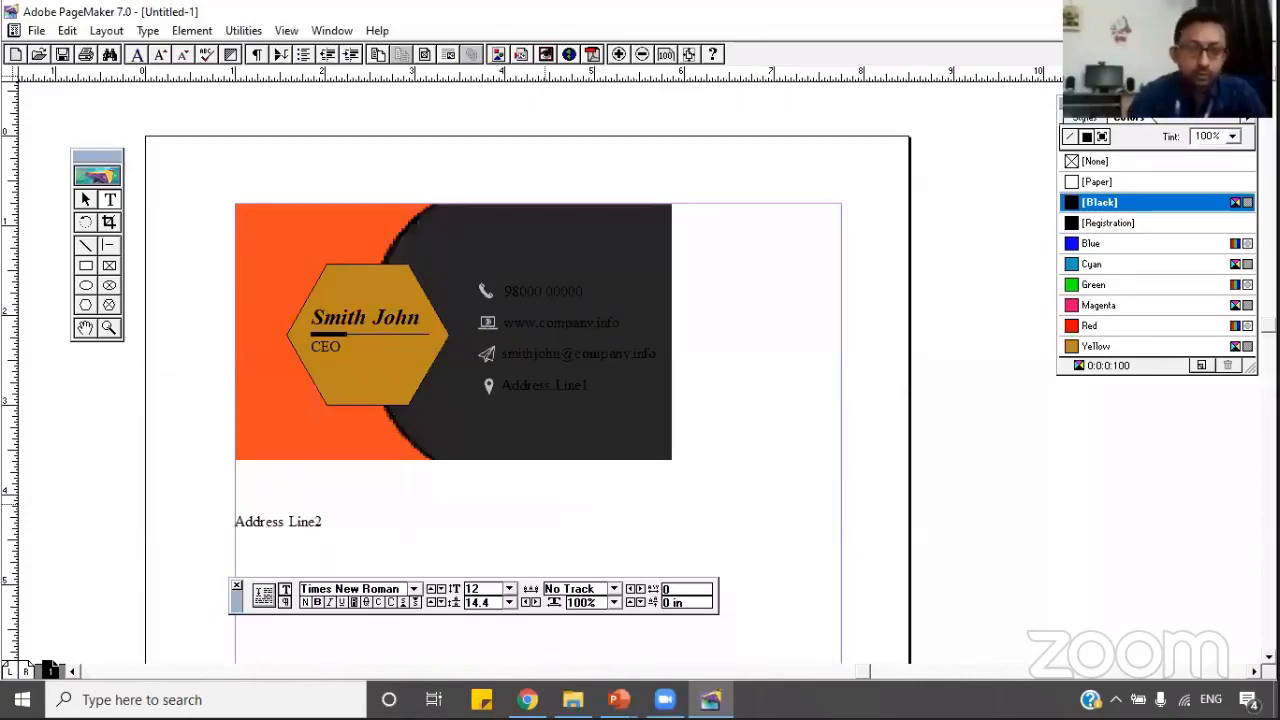
Narrow the Address Line2 text block to about 1.33 in and place it directly under Address Line1 on the card.
left_click(108, 247)
left_click(290, 528)
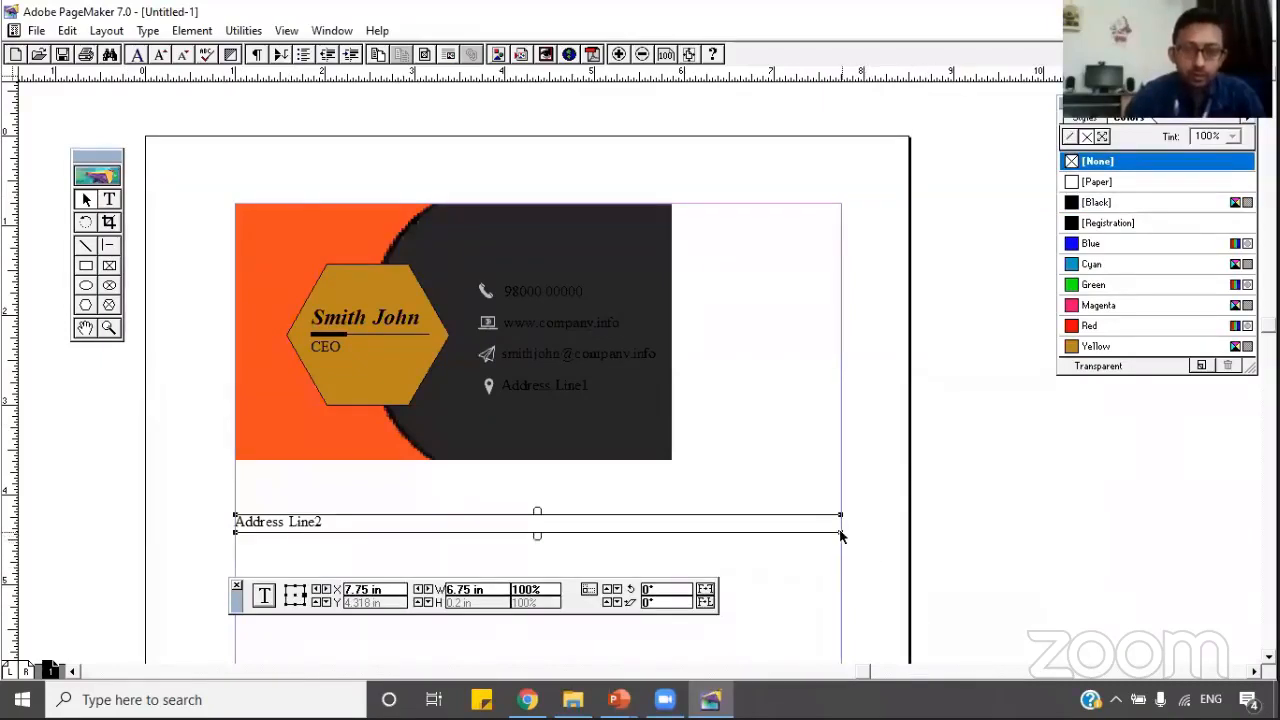
left_click_drag(840, 533, 578, 415)
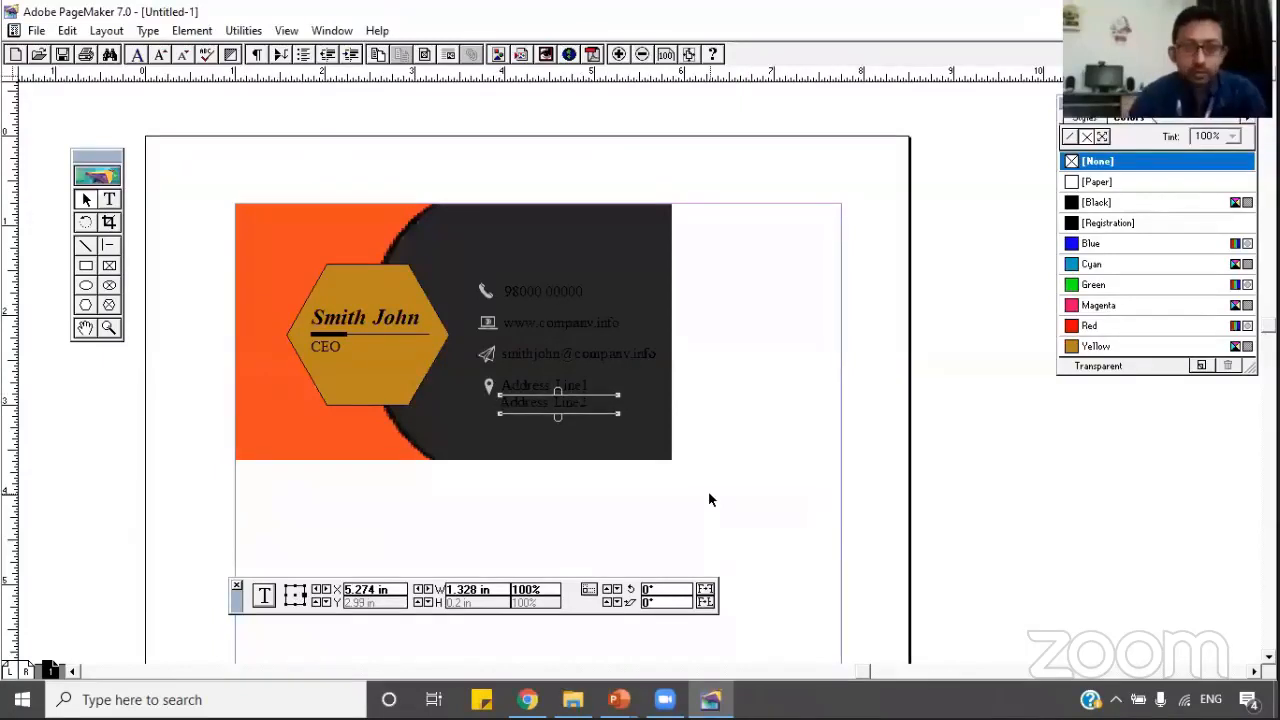
left_click(757, 290)
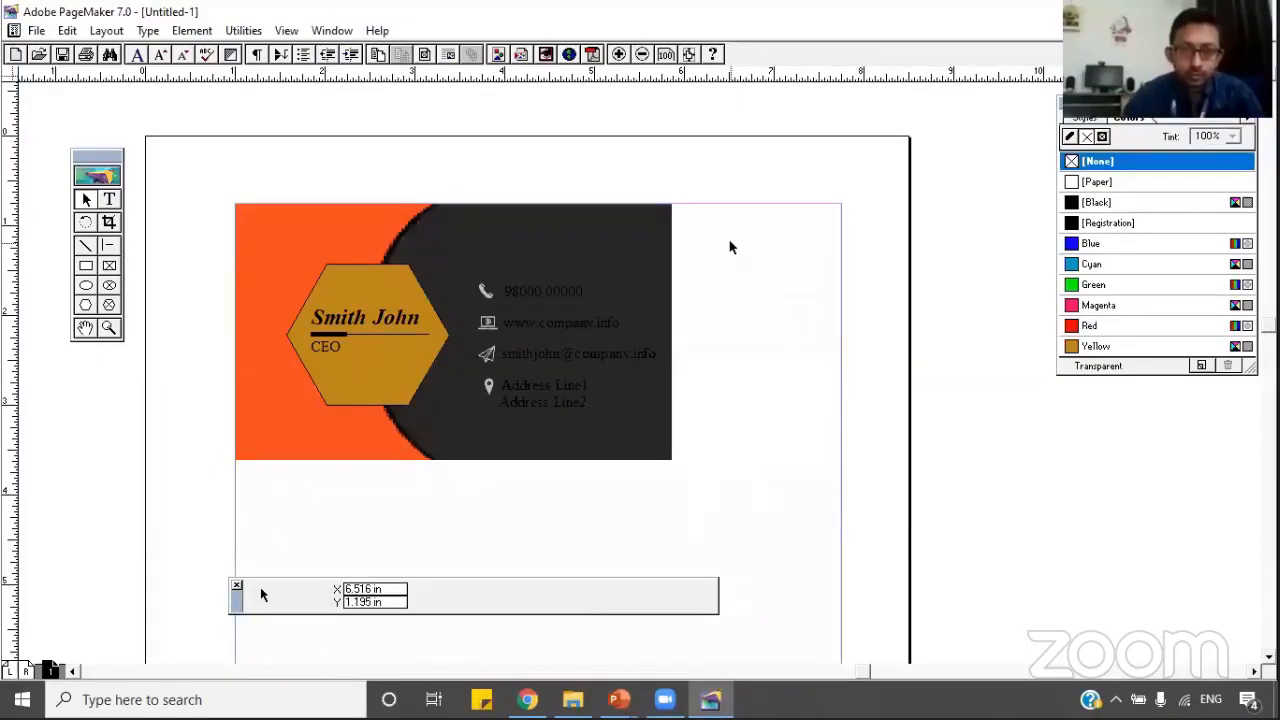
left_click(534, 406)
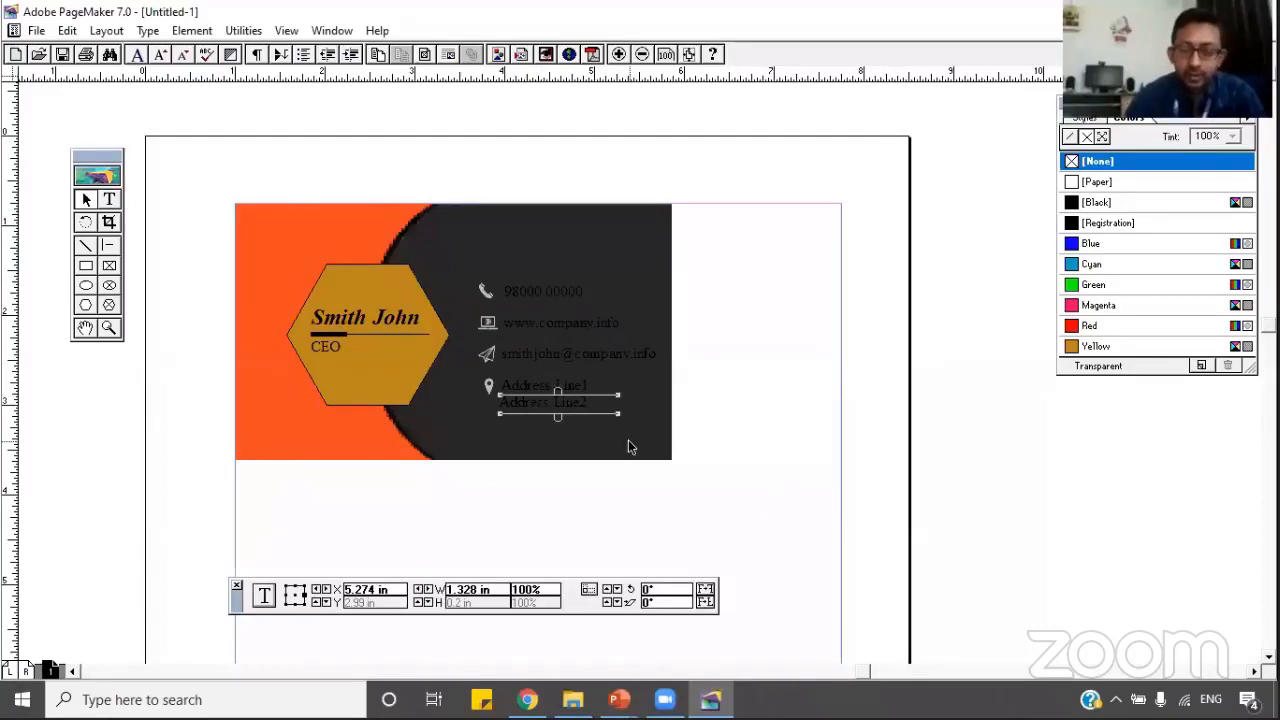
left_click(568, 492)
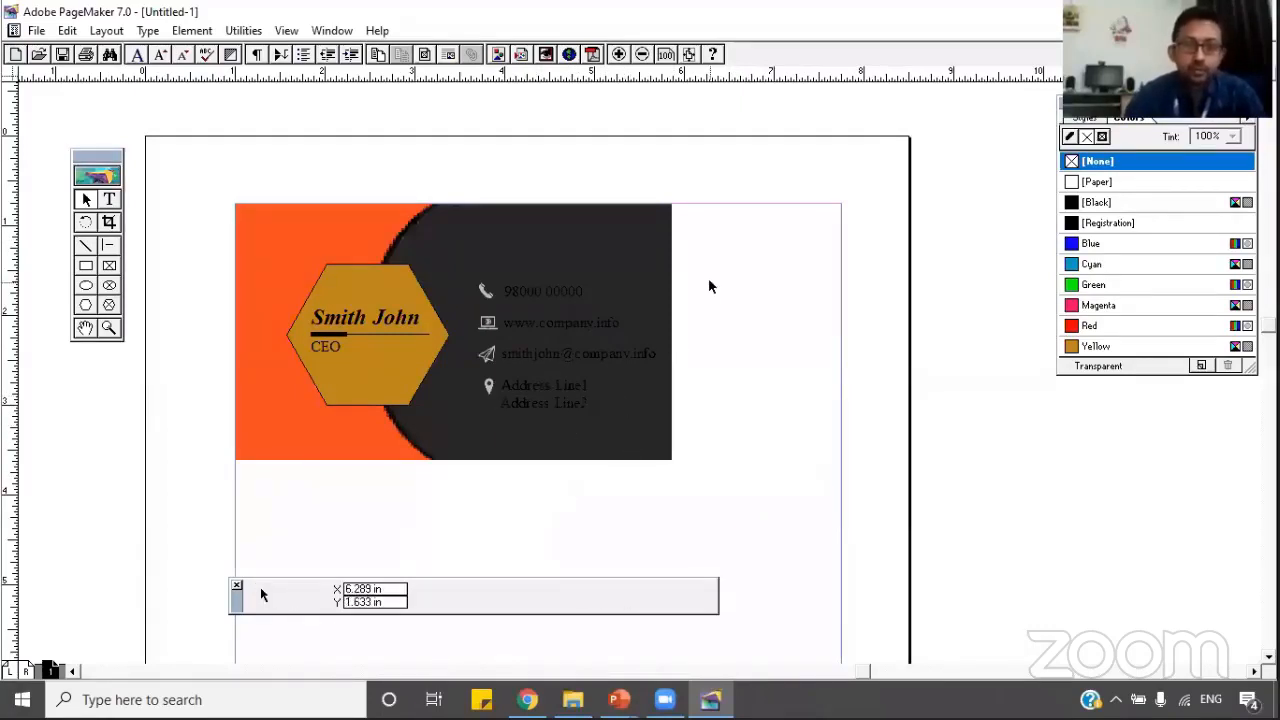
left_click(245, 34)
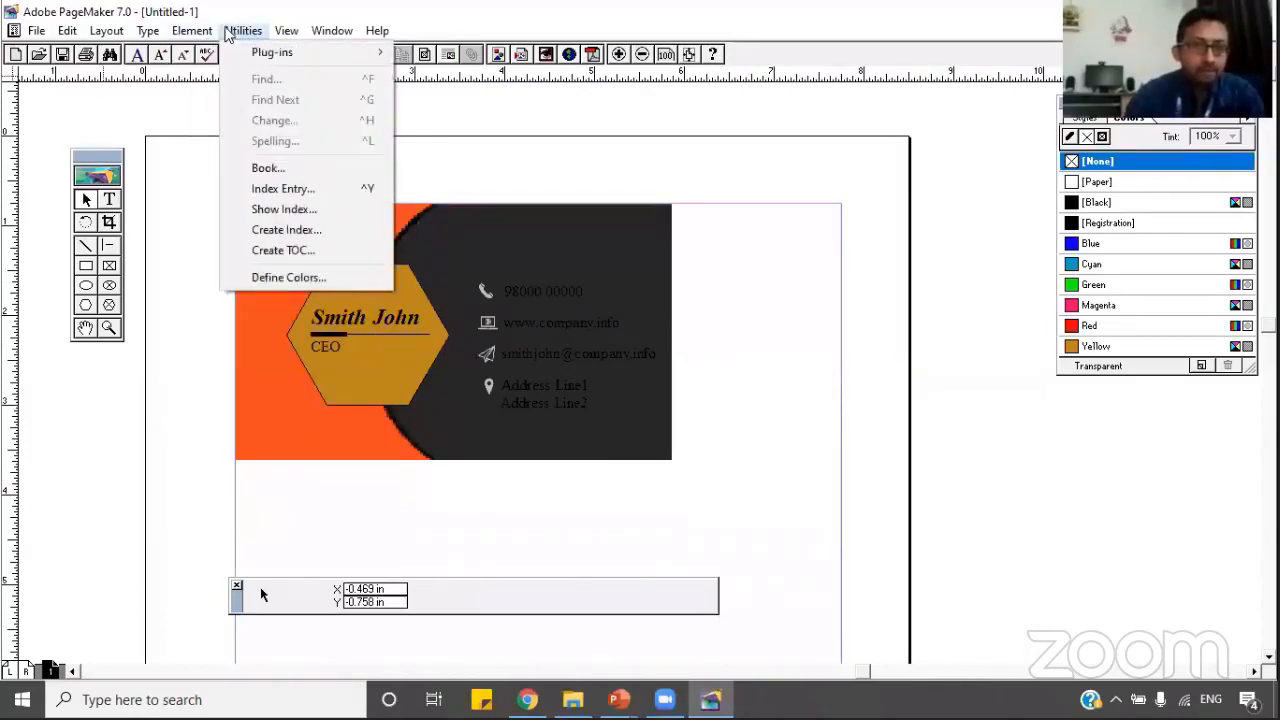
mouse_move(187, 35)
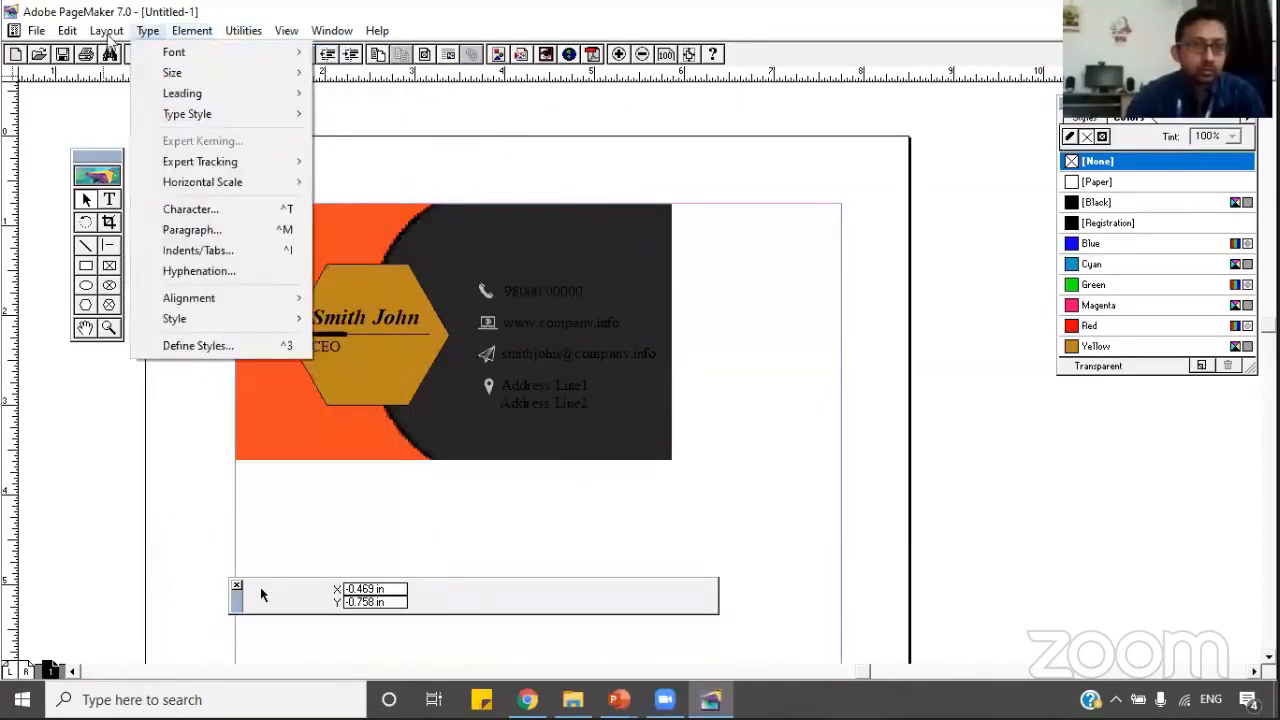
mouse_move(82, 35)
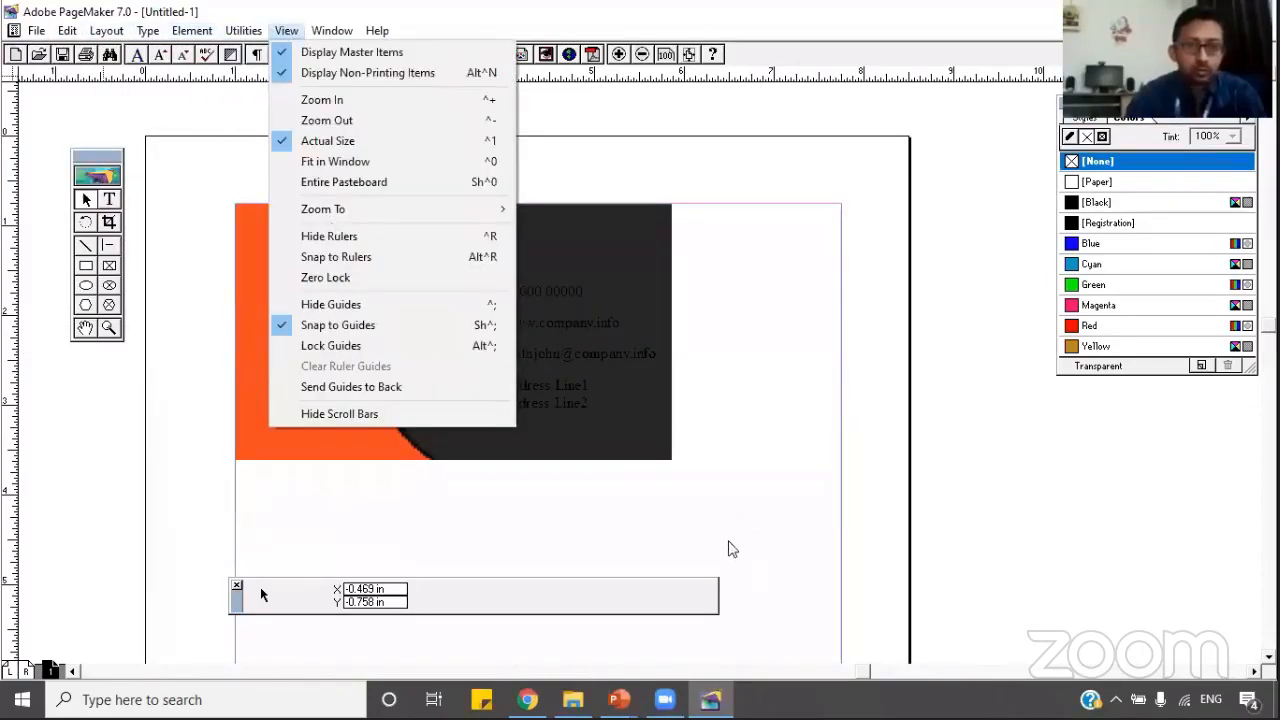
left_click(675, 503)
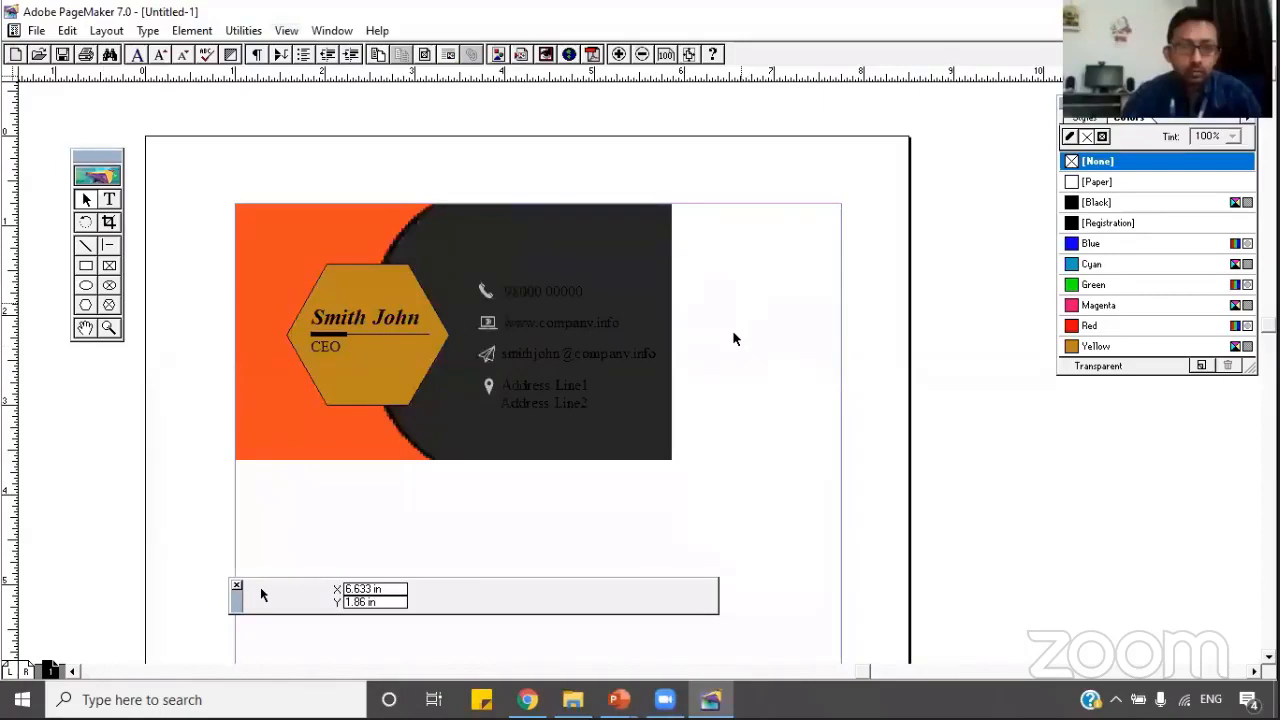
Move all the phone, website, e-mail and address text blocks together about 0.02 in to the right, away from the contact icons.
left_click_drag(742, 258, 501, 436)
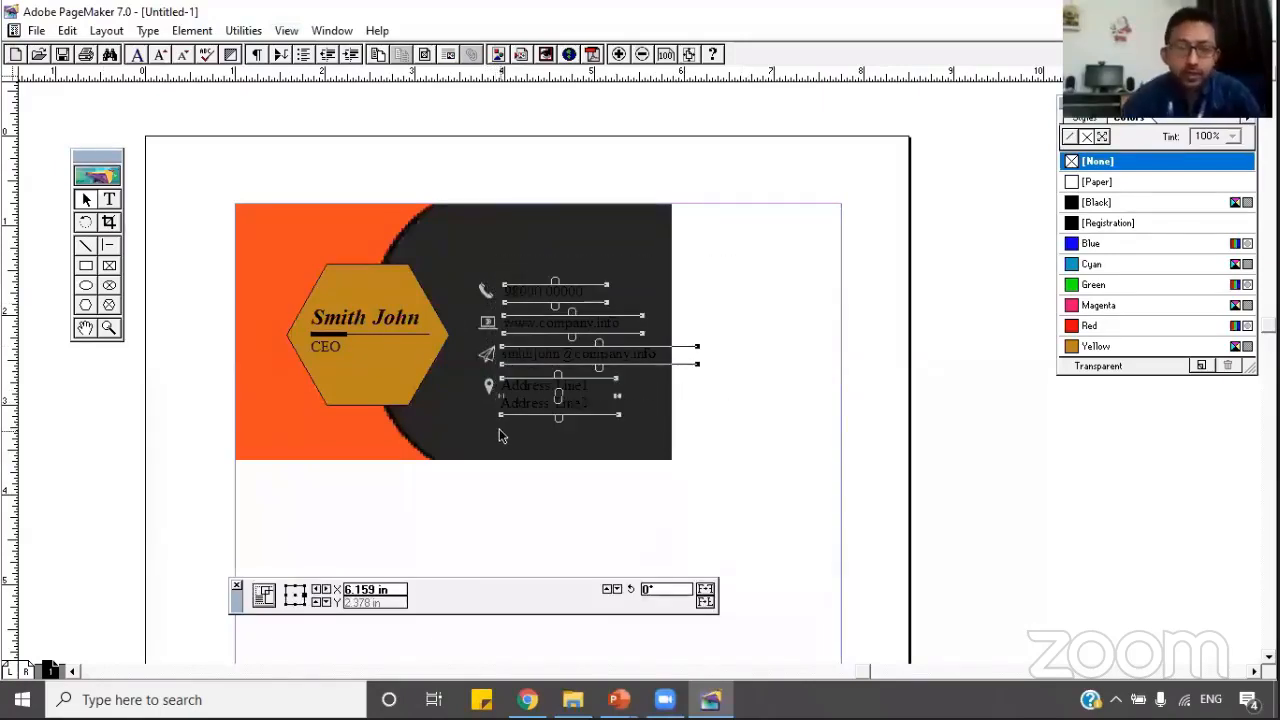
key("Right")
key("Right")
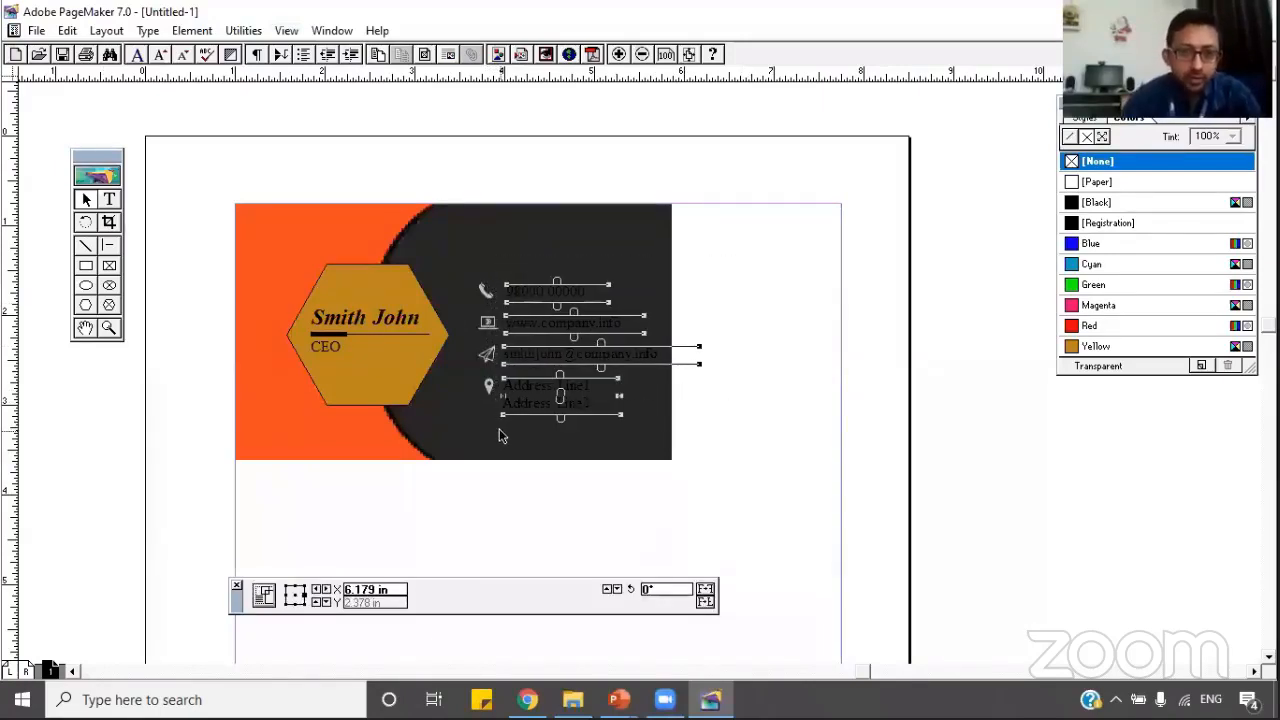
left_click(506, 505)
Enlarge the contact icons image to about 0.846 by 1.572 in and nudge it so the icons line up with their text lines.
left_click(490, 387)
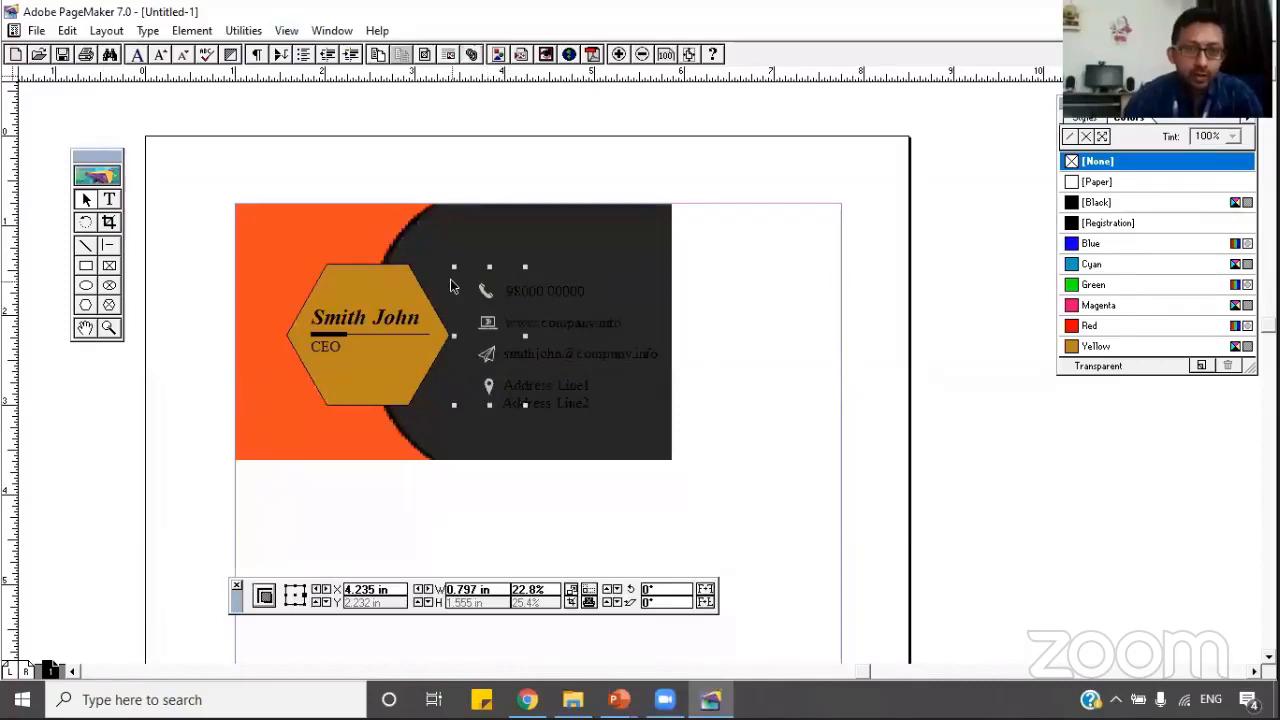
left_click_drag(454, 268, 452, 264)
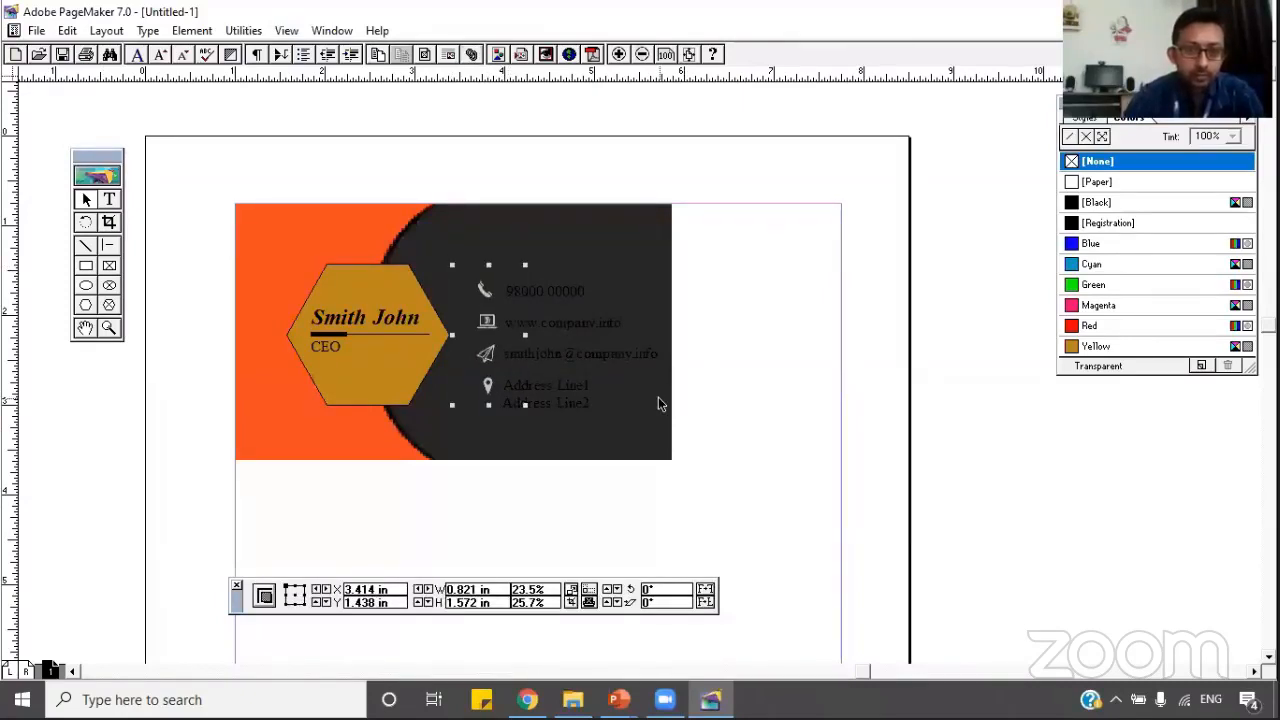
key("Down")
key("Down")
key("Down")
key("Left")
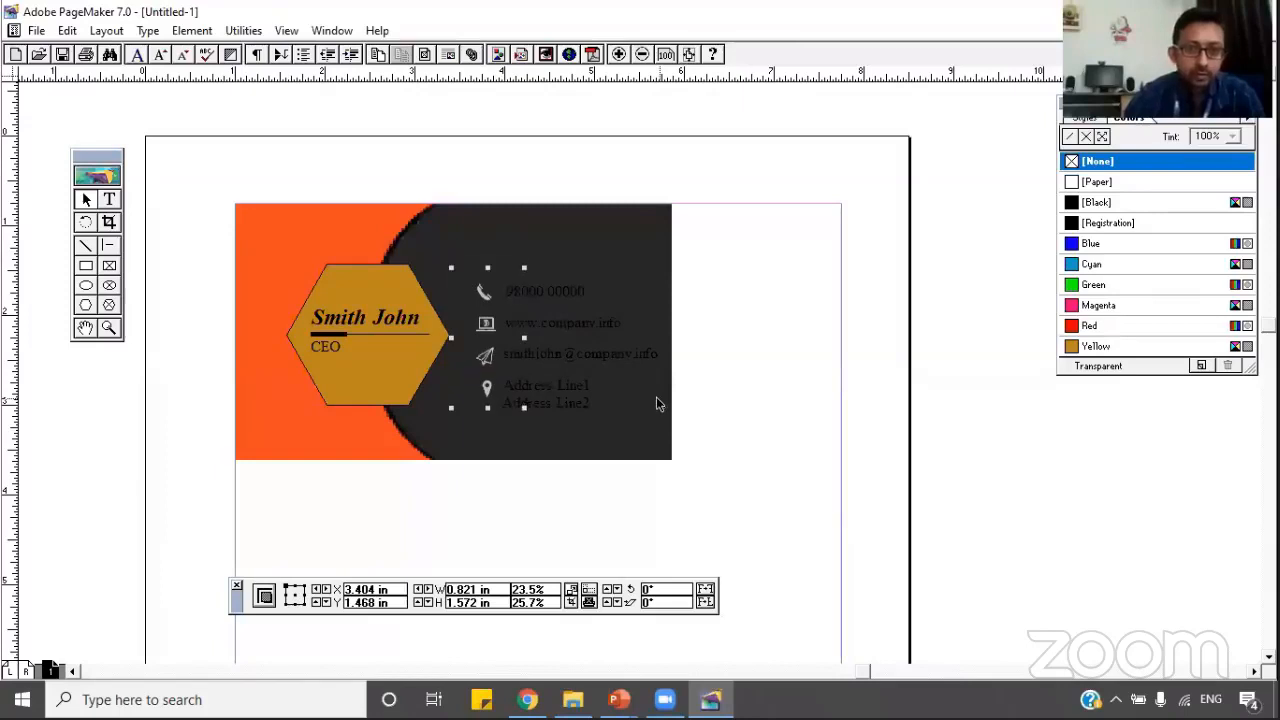
left_click(524, 339)
left_click_drag(524, 339, 526, 339)
key("Up")
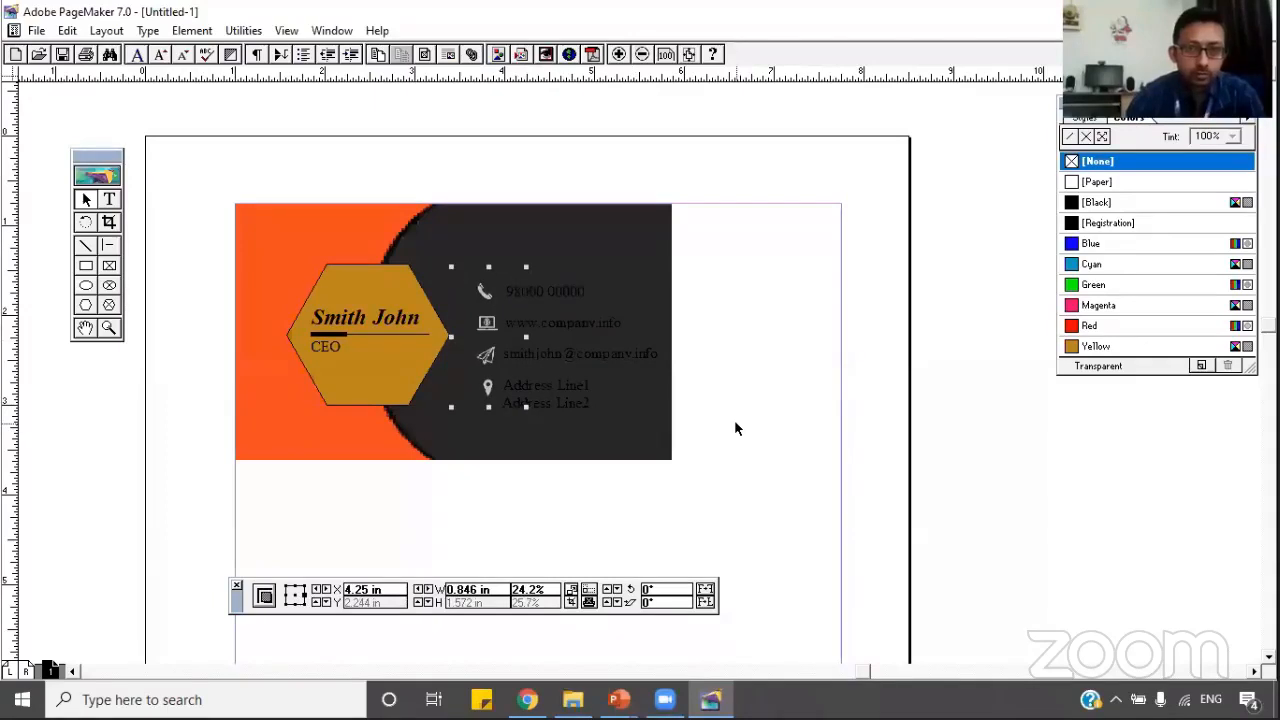
left_click(740, 437)
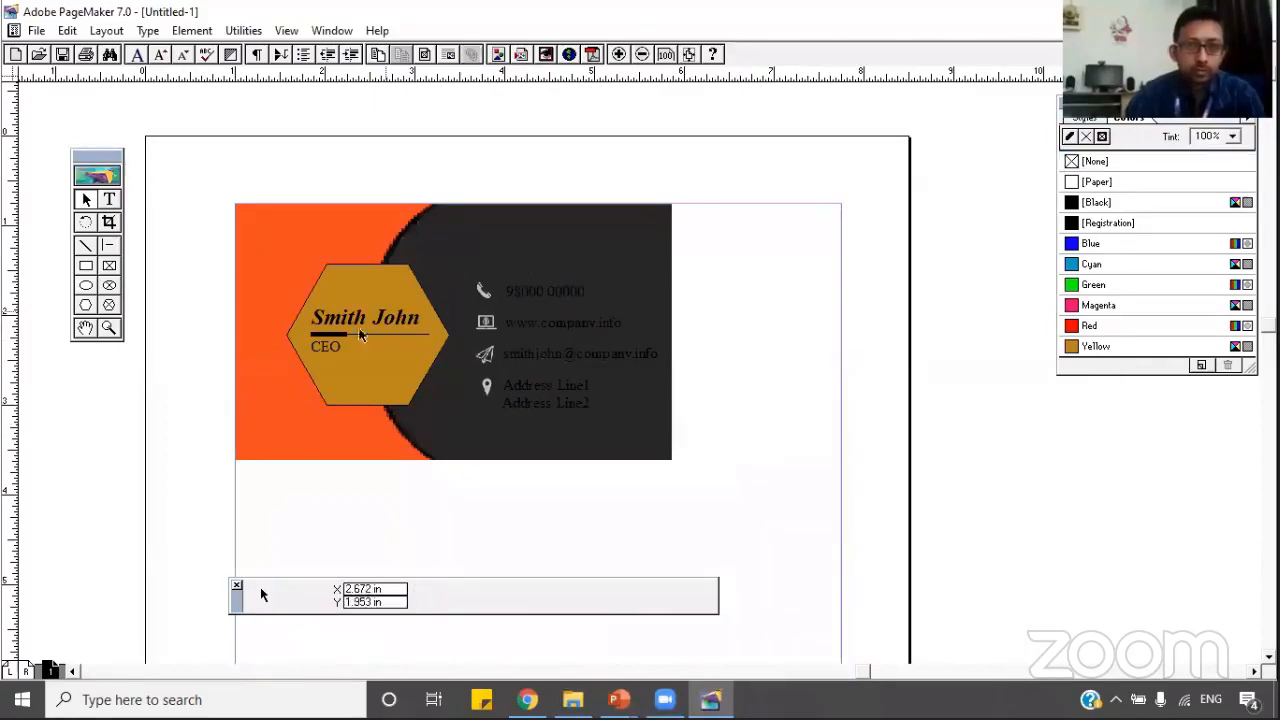
Try to shift the hexagon, its divider lines and the CEO text slightly to the left.
left_click_drag(490, 510, 284, 223)
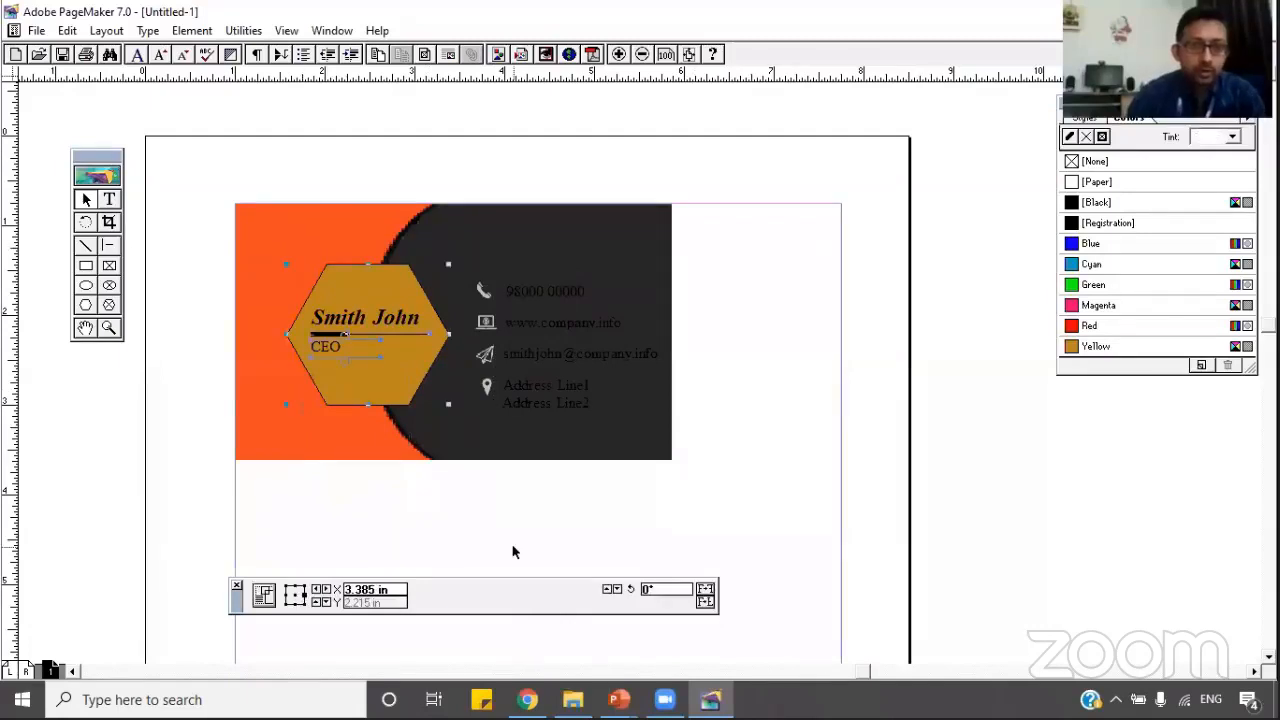
key("Left")
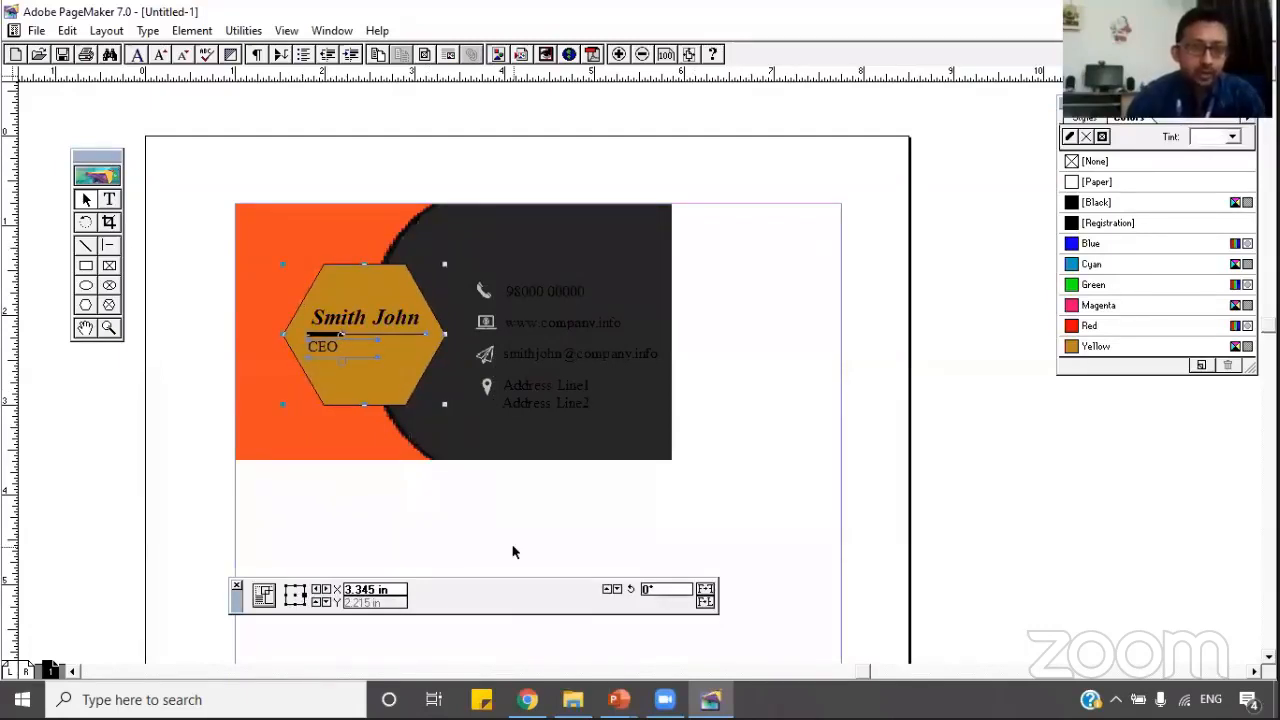
left_click(394, 316)
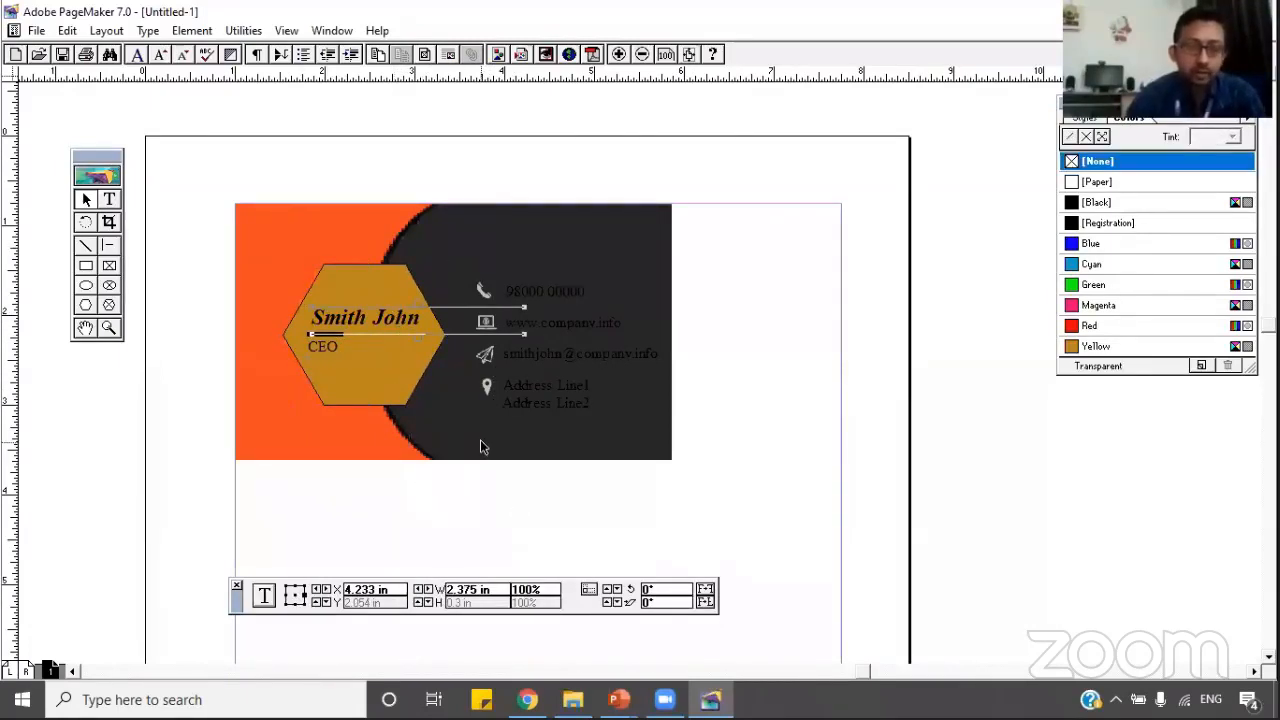
left_click(470, 512)
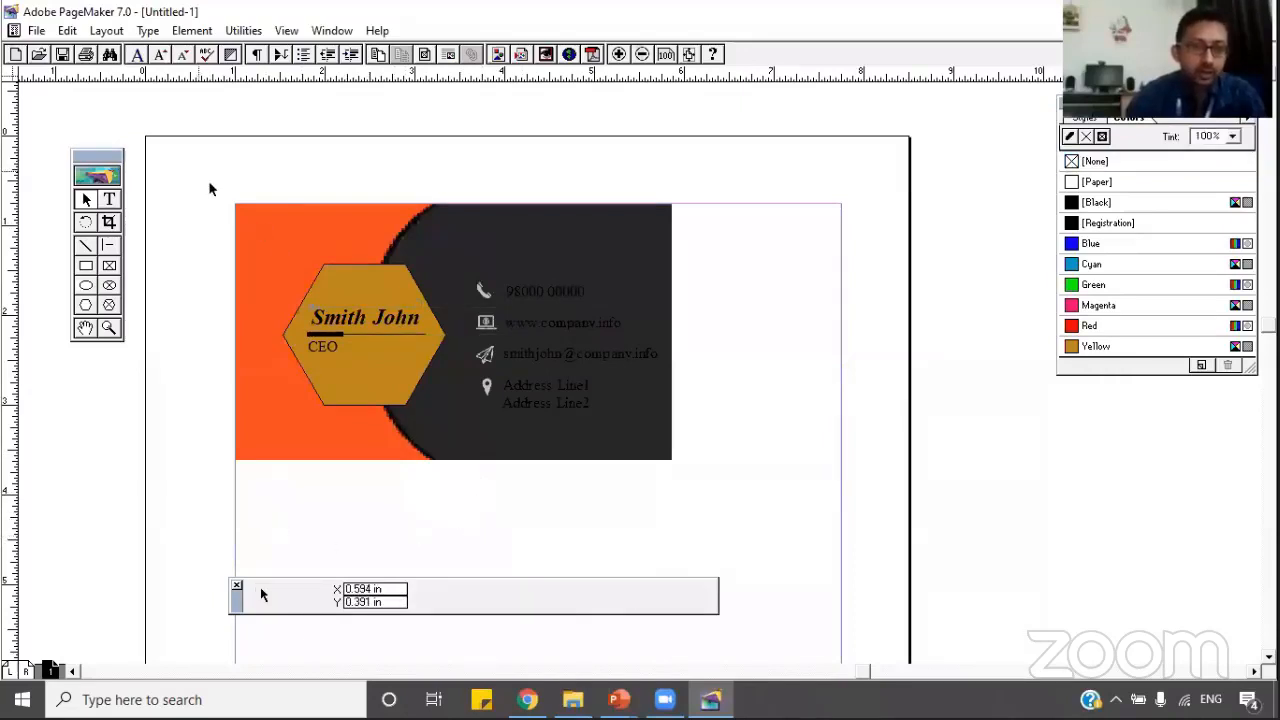
left_click_drag(198, 171, 463, 489)
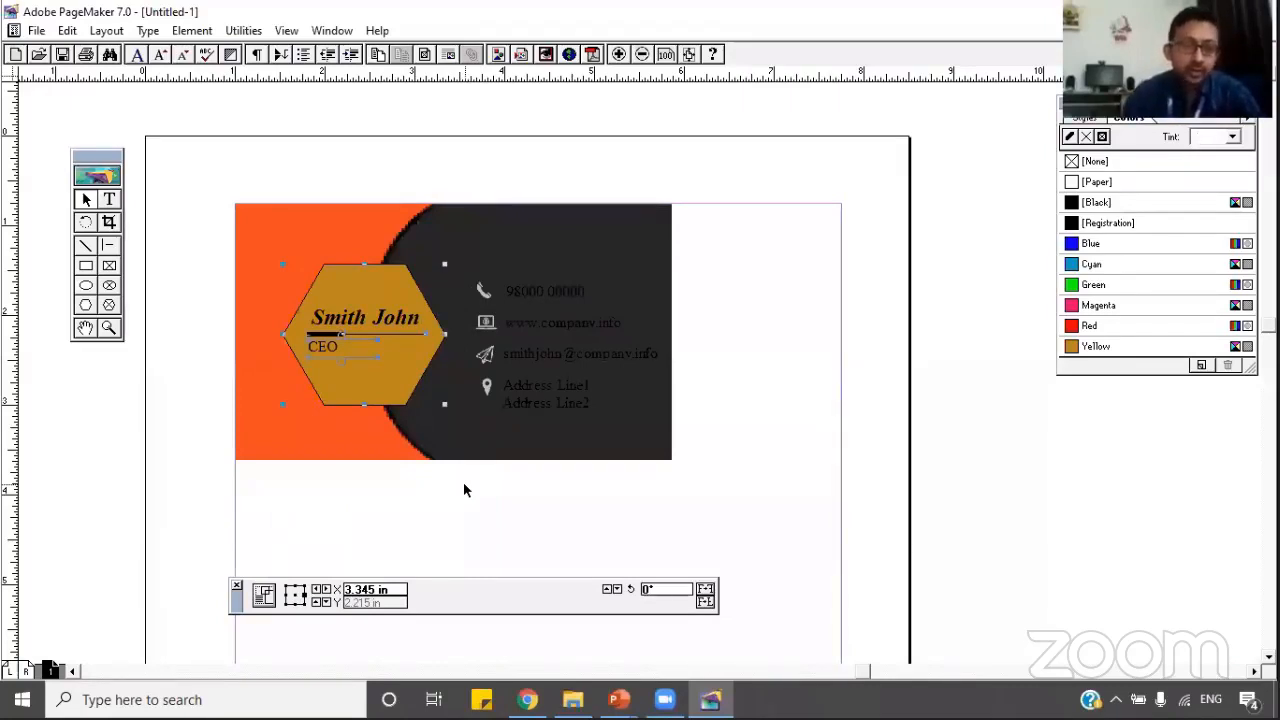
key("Left")
key("Left")
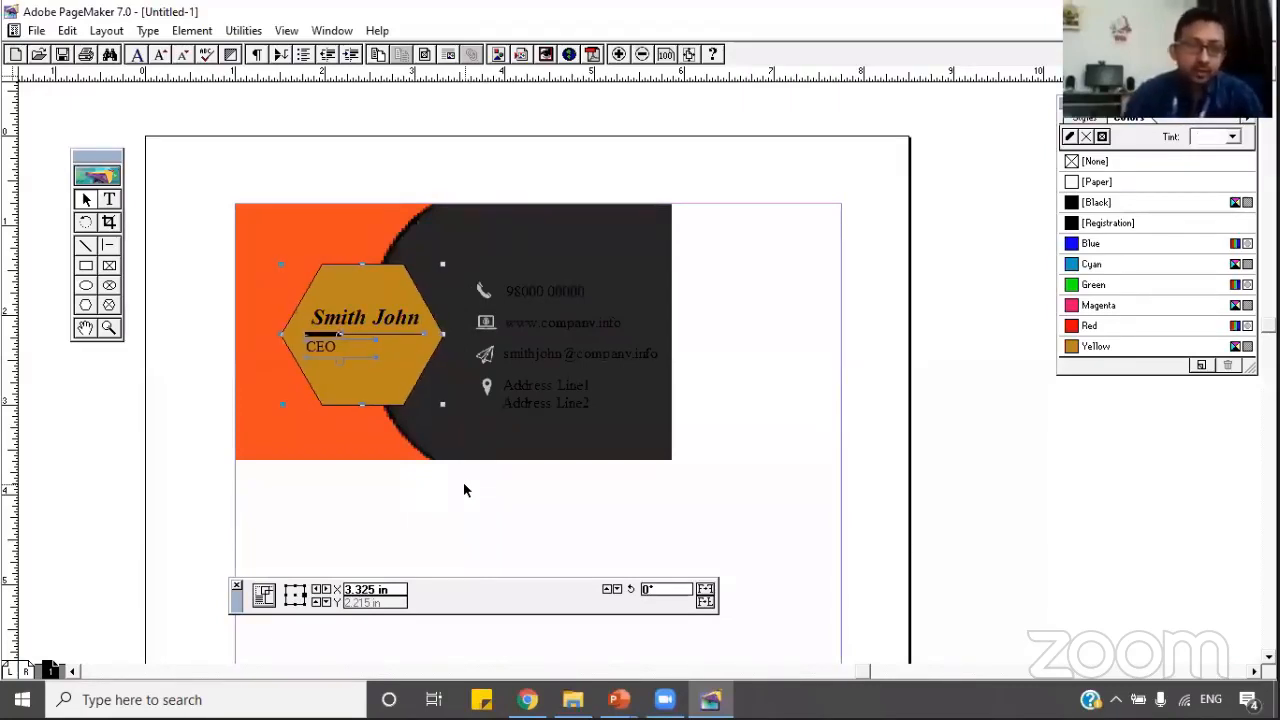
Shift the hexagon, divider lines and CEO text back to the right, in line with the name text.
key("Right")
key("Right")
key("Right")
key("Right")
key("Right")
key("Right")
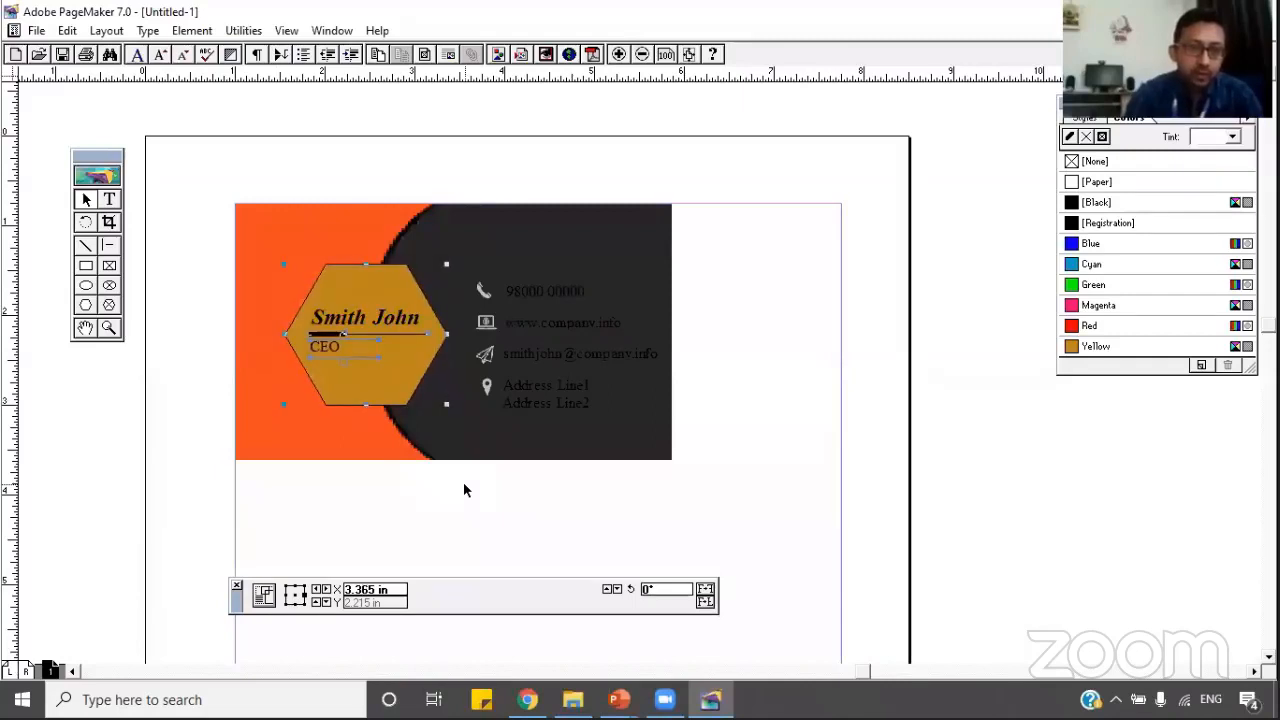
left_click(388, 318)
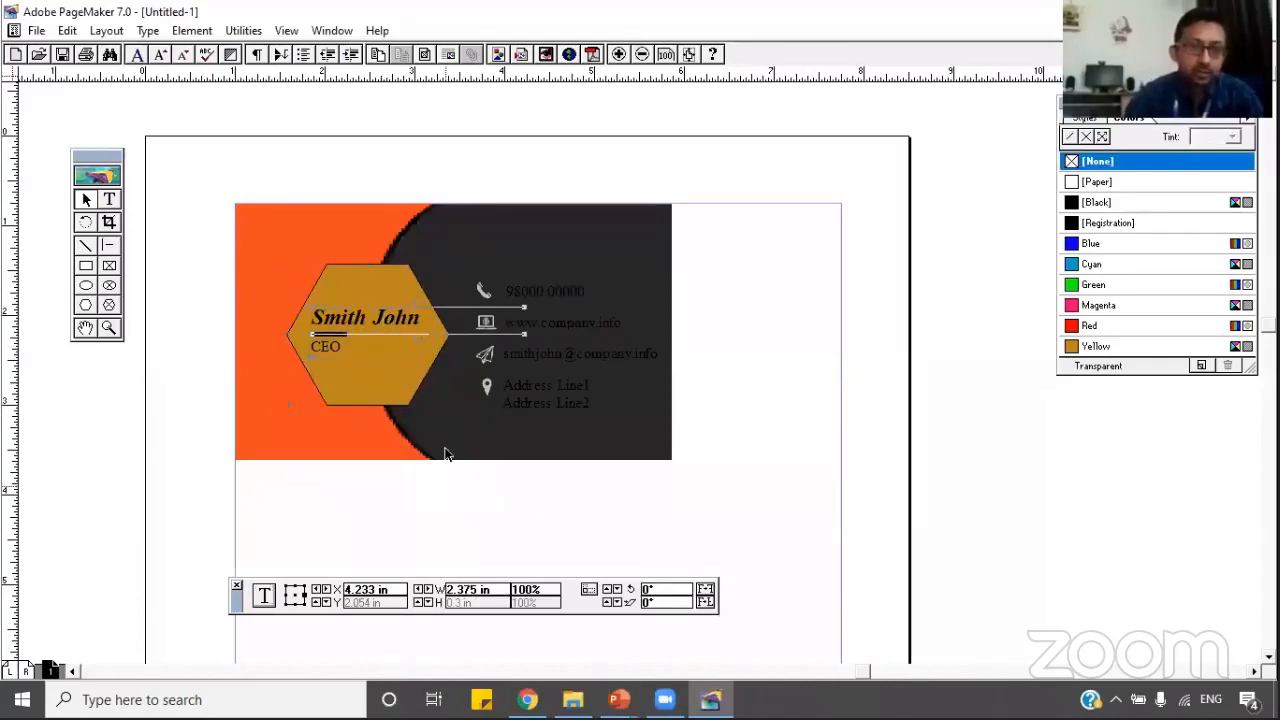
left_click(429, 501)
Narrow the name text block so that its right edge fits inside the hexagon.
left_click(387, 315)
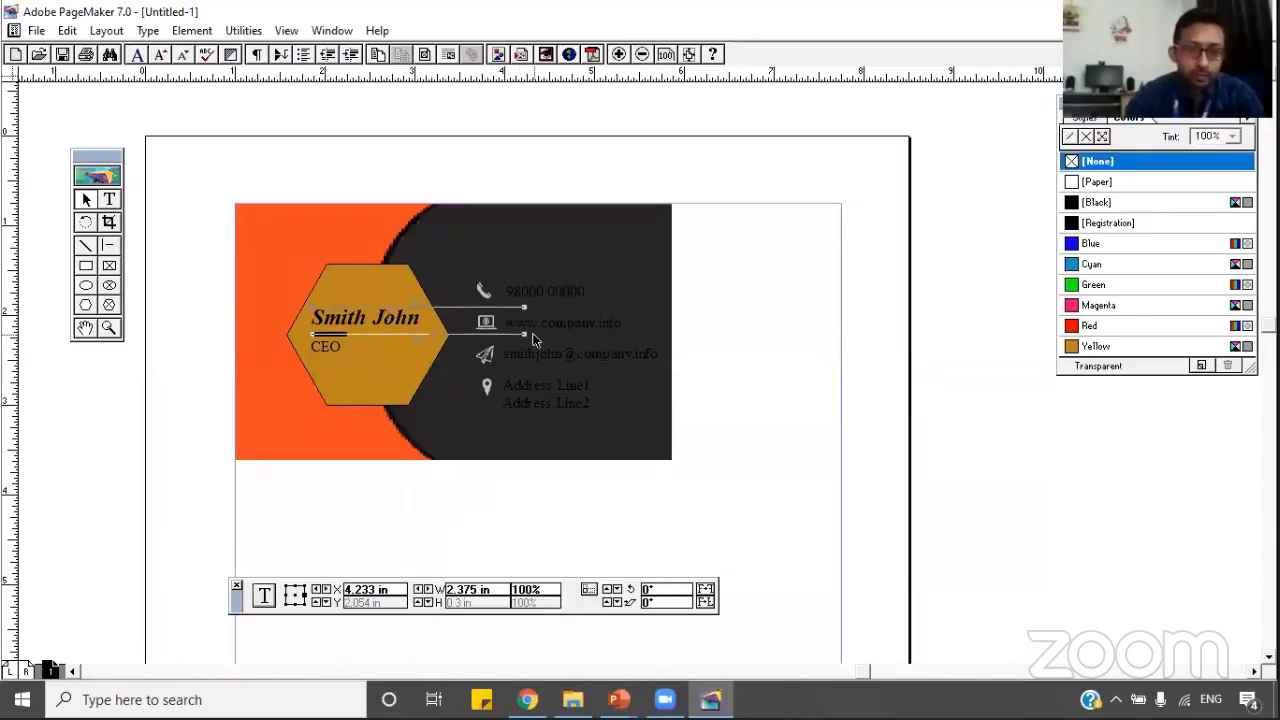
left_click_drag(527, 335, 436, 333)
left_click(376, 527)
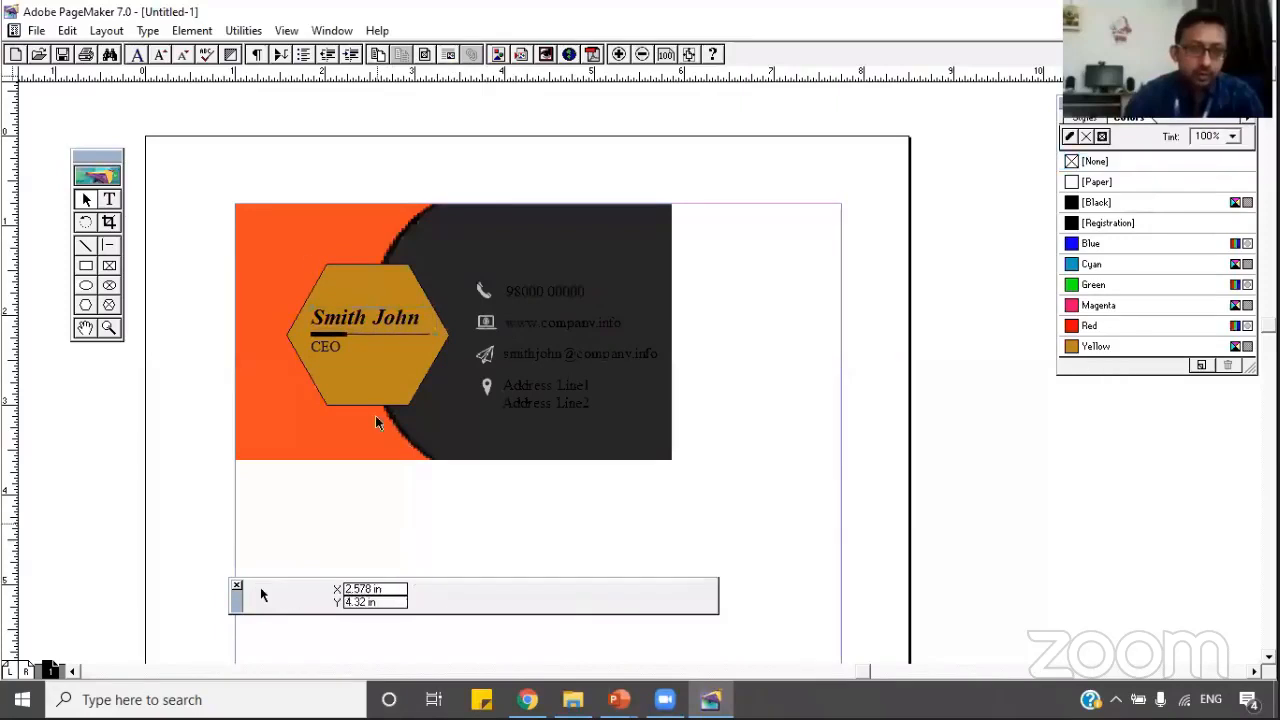
Move the hexagon together with the name, divider lines and CEO text about 0.05 in to the left.
left_click_drag(200, 171, 461, 511)
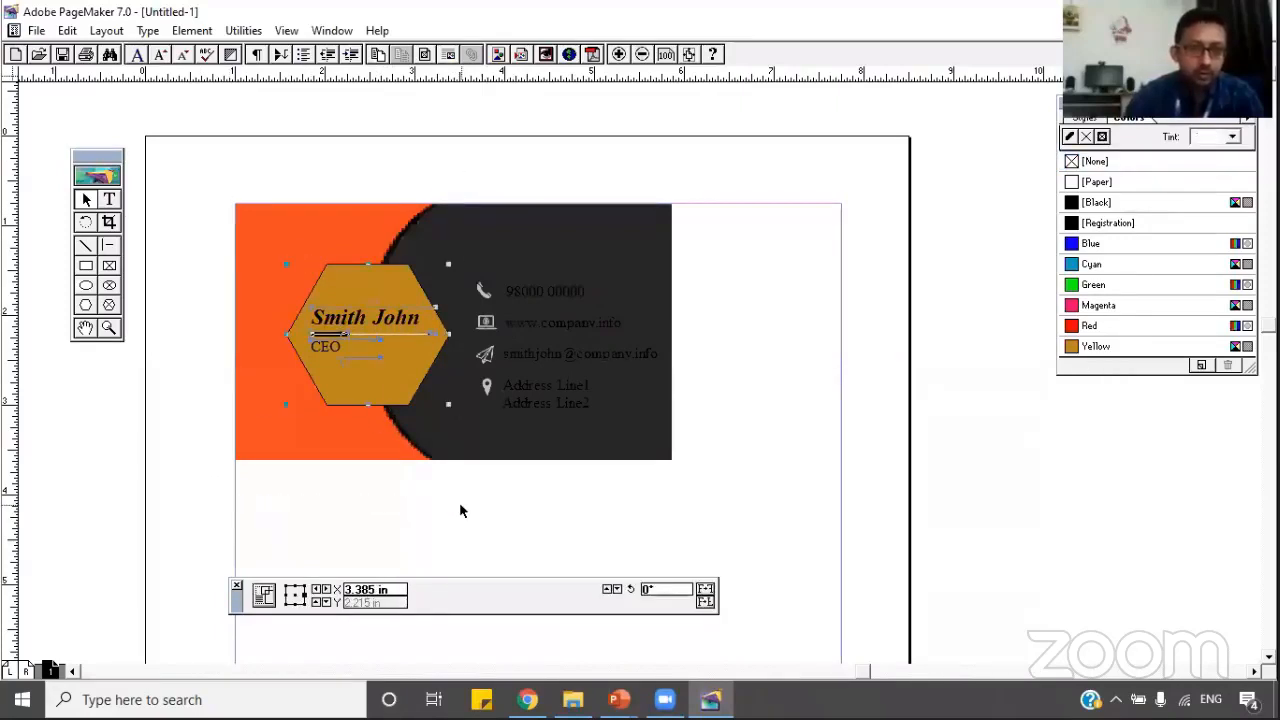
key("Left")
key("Left")
key("Left")
key("Left")
key("Left")
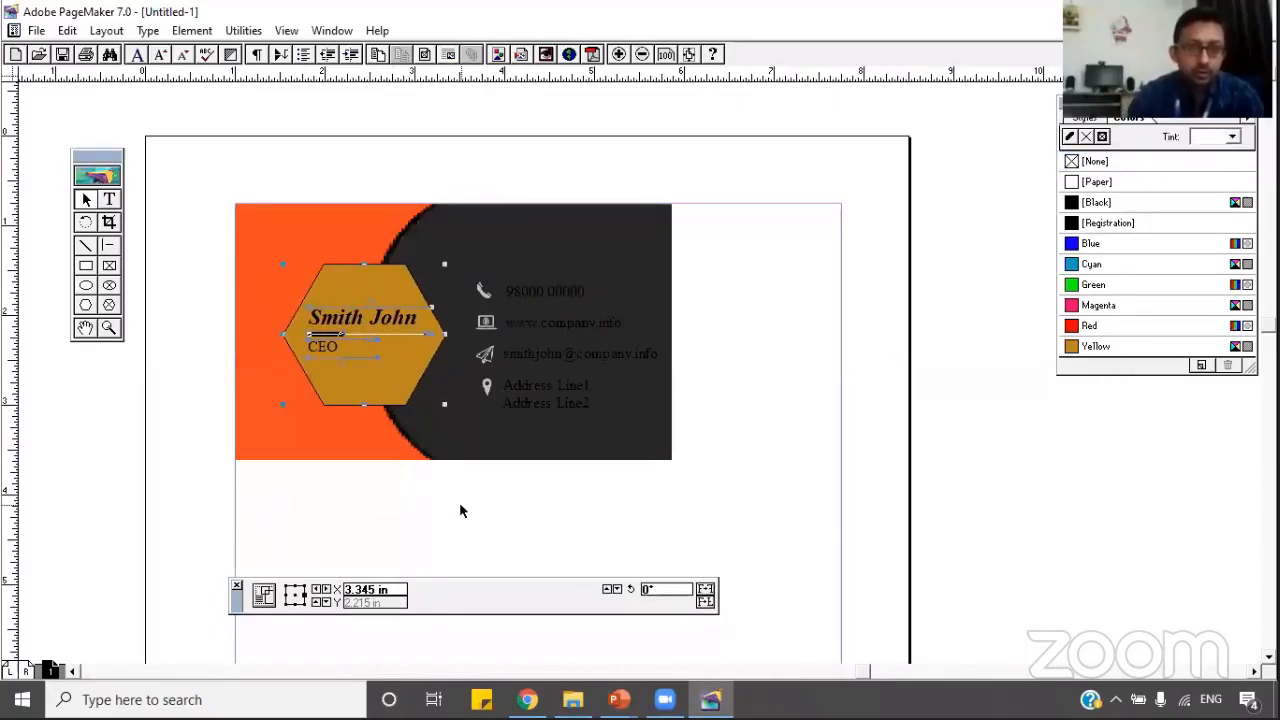
left_click(747, 490)
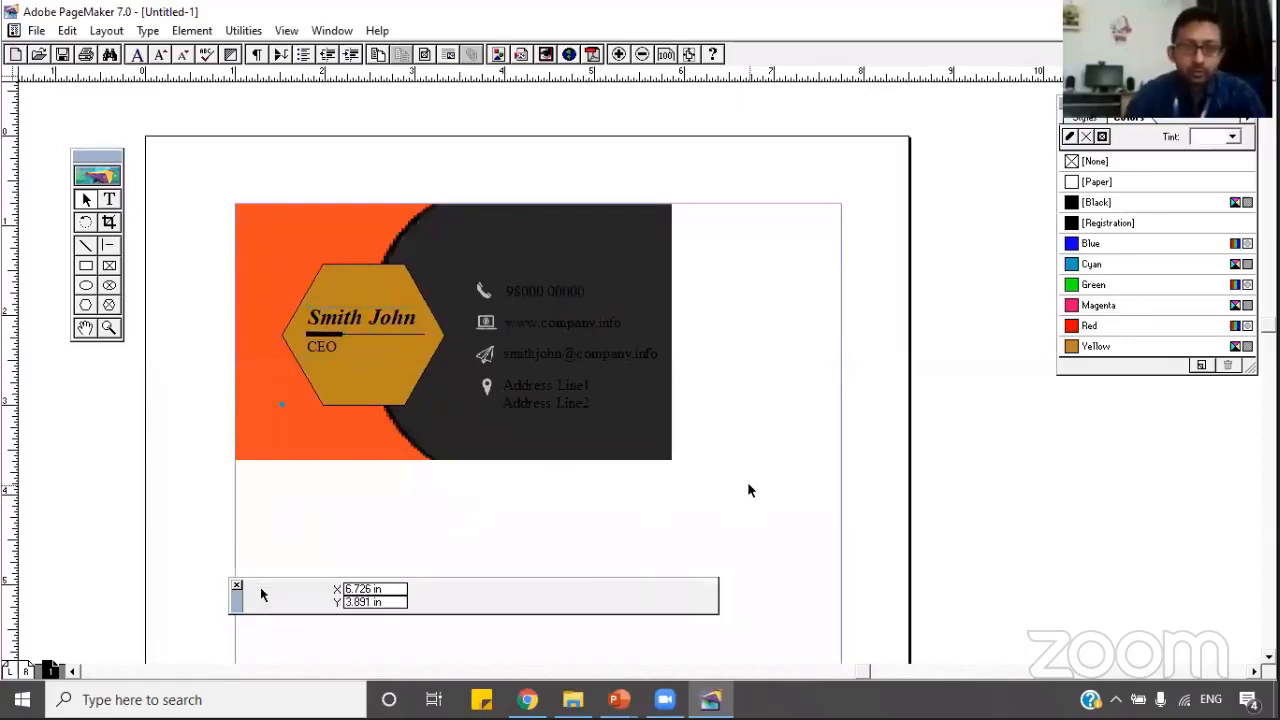
Move the contact icons and all contact text blocks together about 0.04 in upward on the card.
left_click_drag(760, 456, 450, 262)
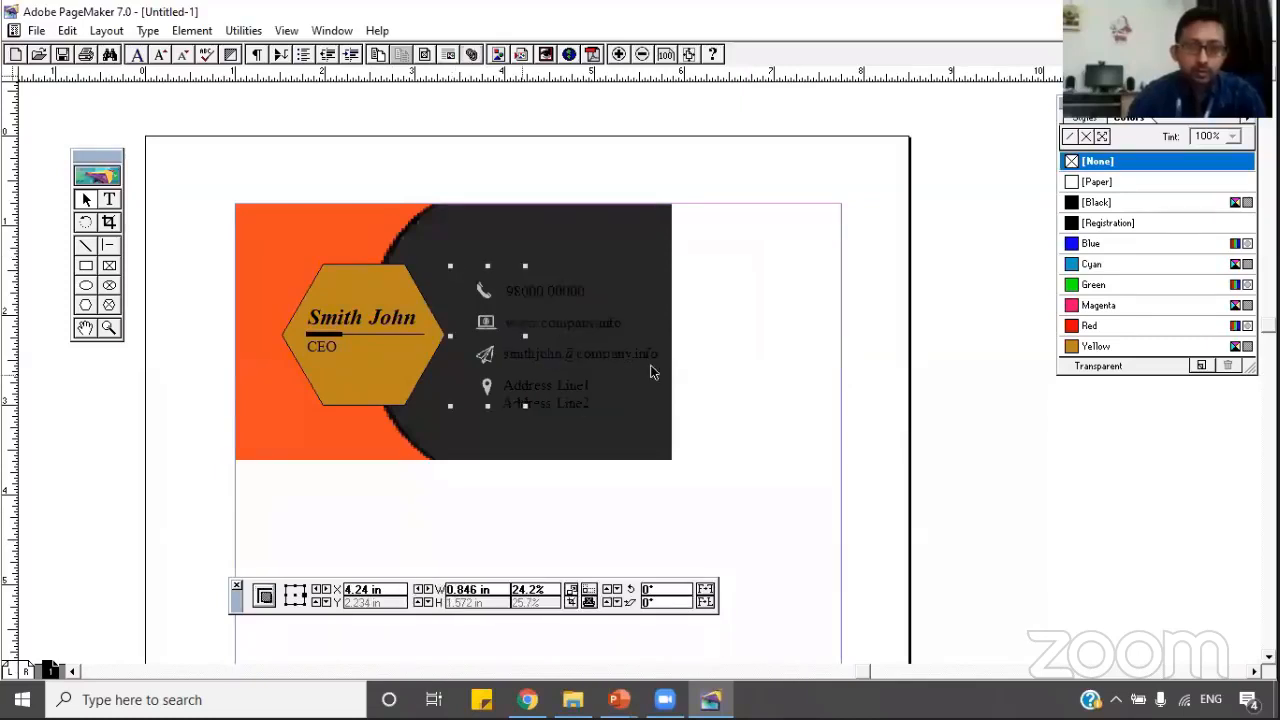
left_click(770, 283)
left_click_drag(722, 242, 435, 447)
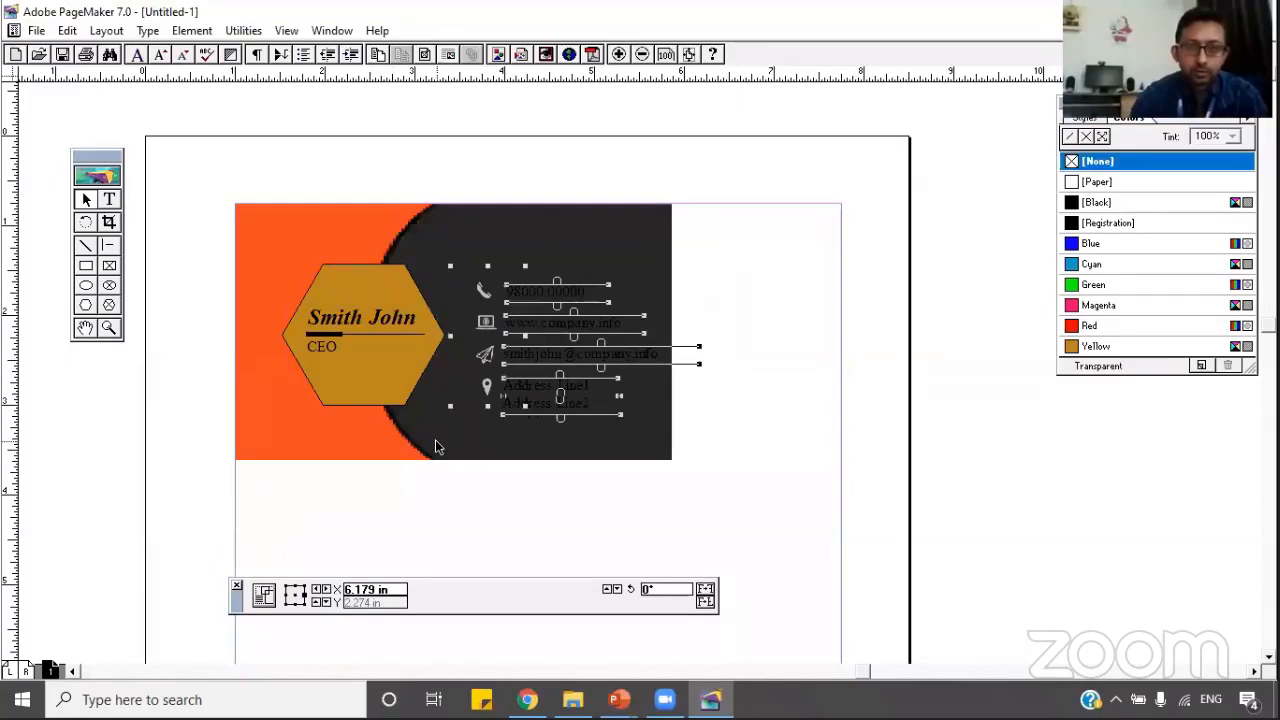
key("Up")
key("Up")
key("Up")
key("Up")
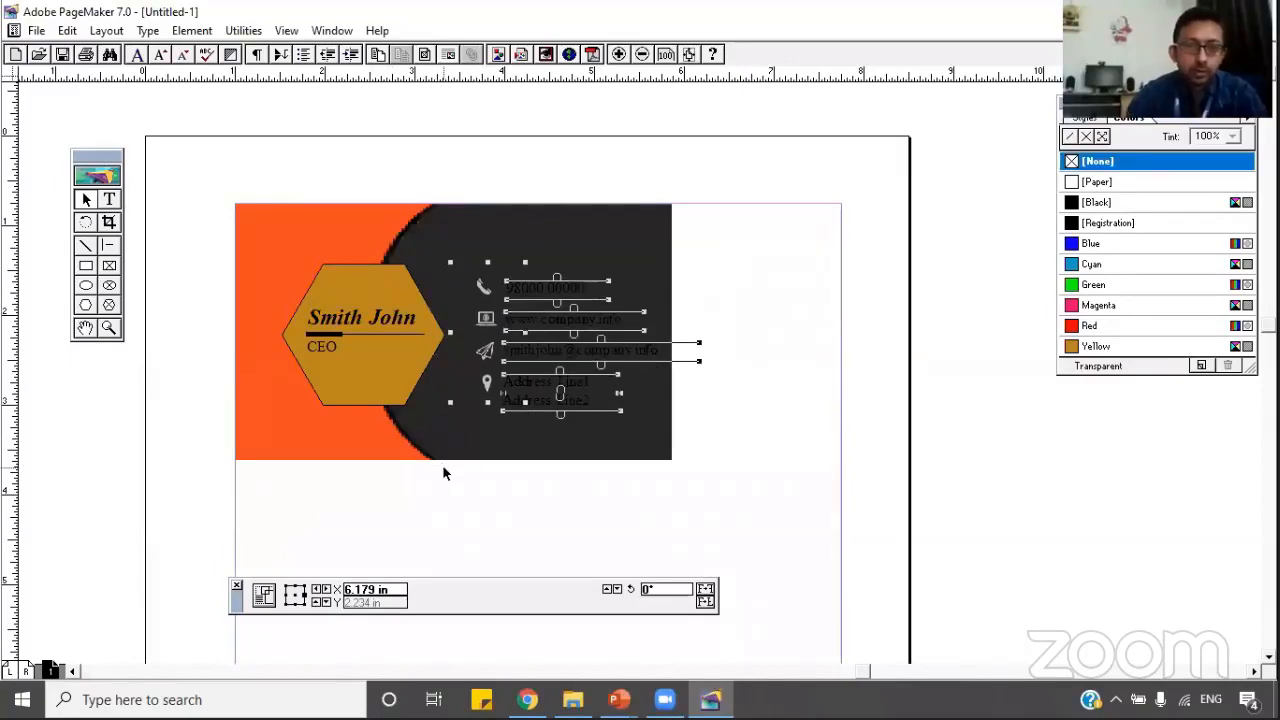
left_click(468, 514)
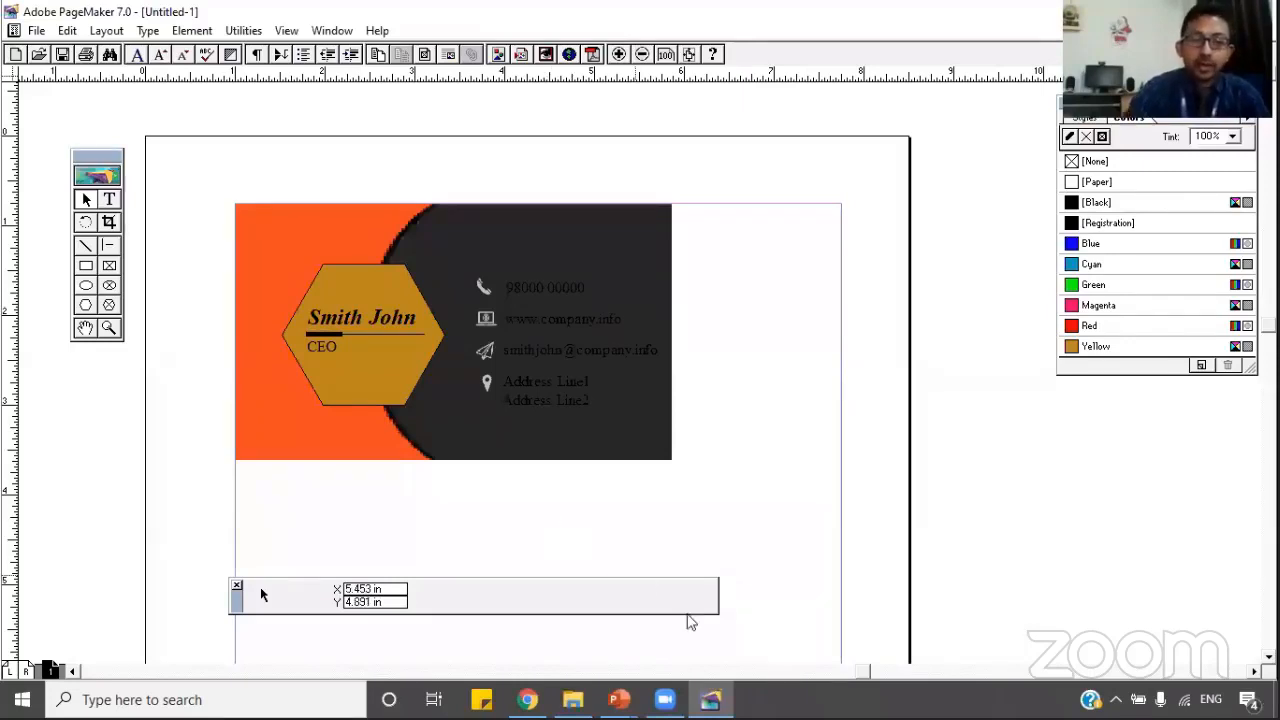
Switch to the running PowerPoint slide show with the Creating Business Card slide.
mouse_move(619, 700)
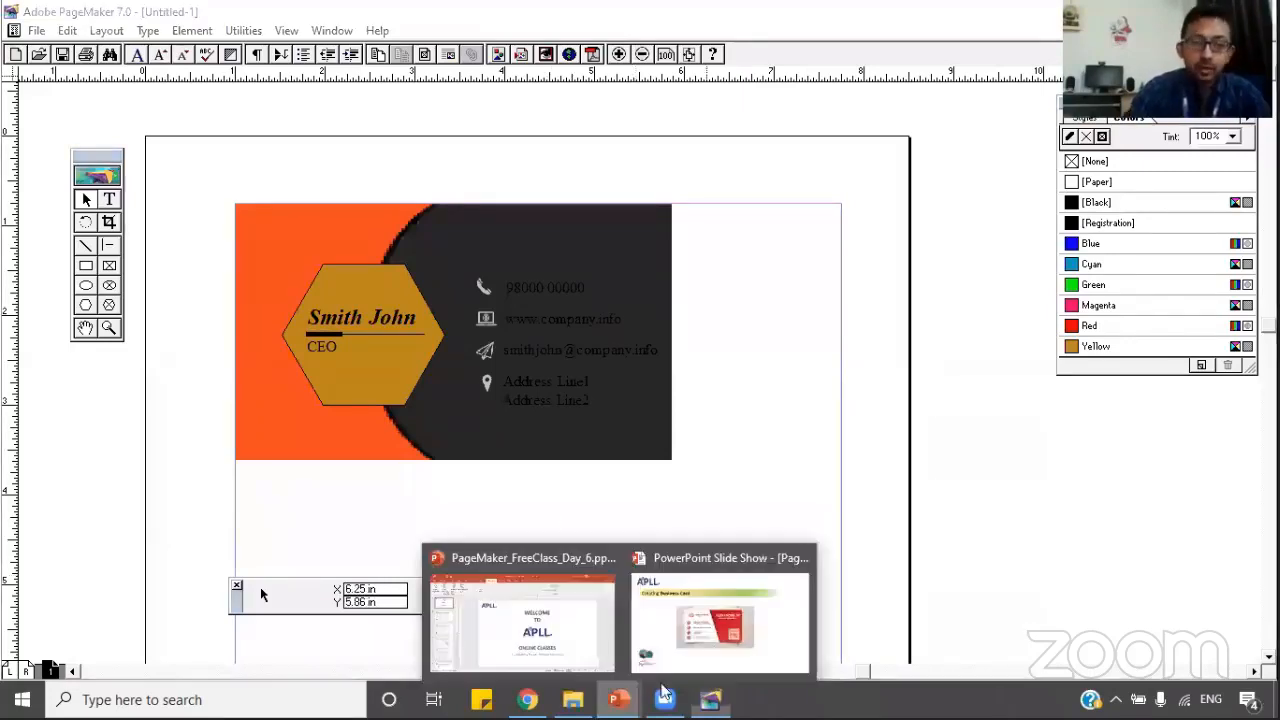
left_click(725, 620)
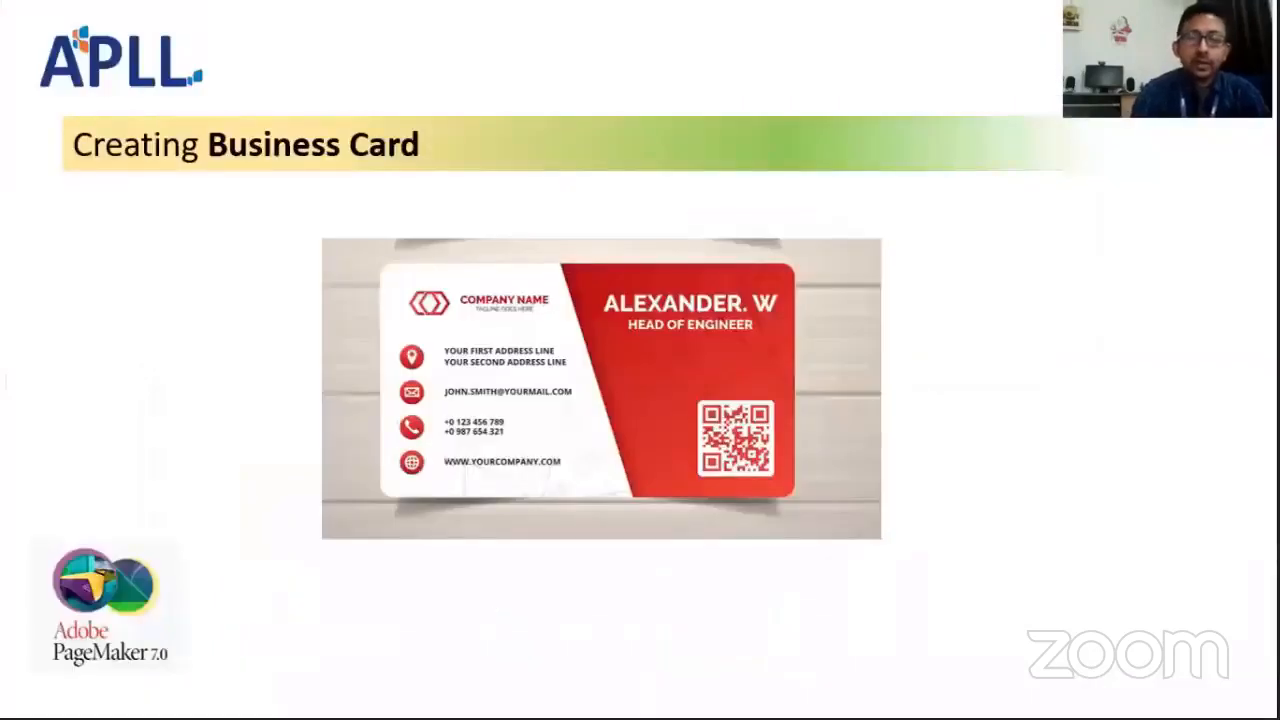